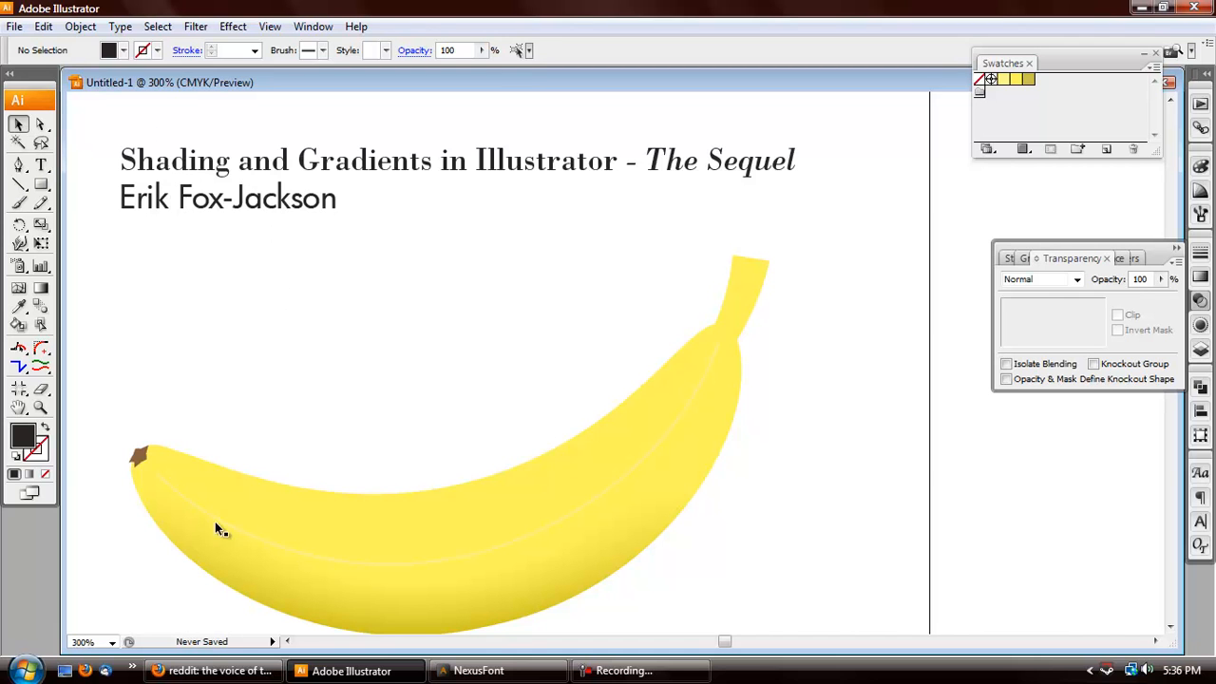
# Delete the title text above the banana and the darker shading along its lower edge
pyautogui.click(317, 574)
pyautogui.click(251, 169)
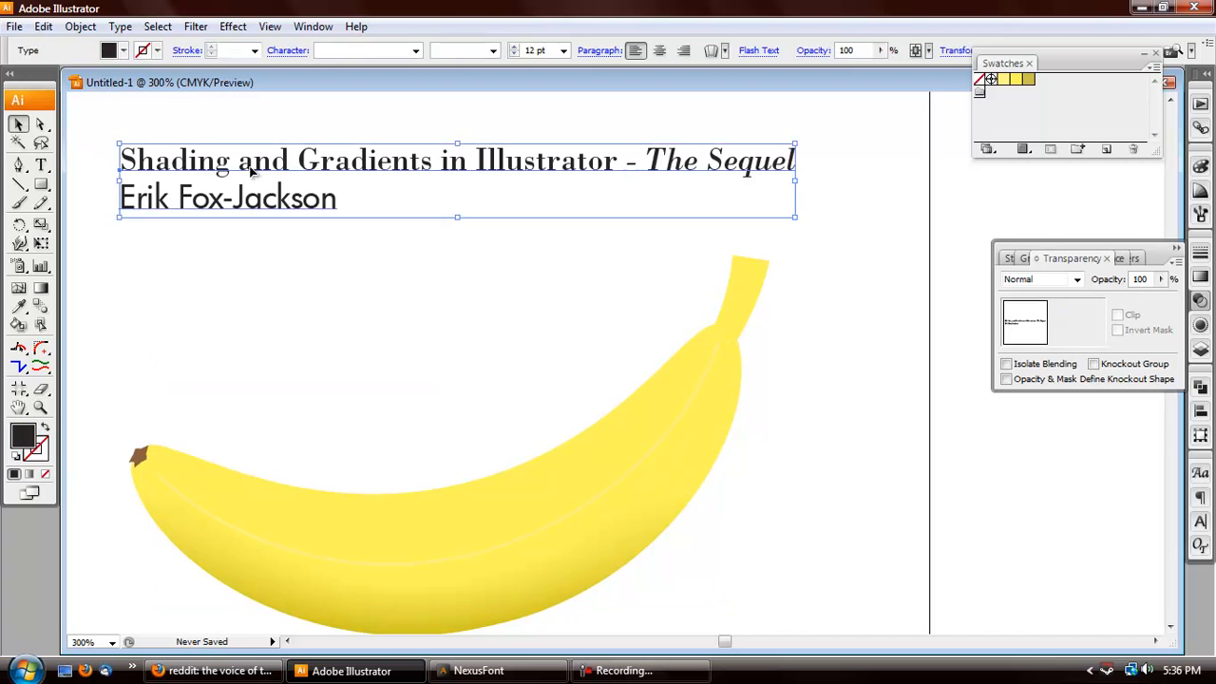
pyautogui.press('Delete')
pyautogui.click(321, 585)
pyautogui.press('Delete')
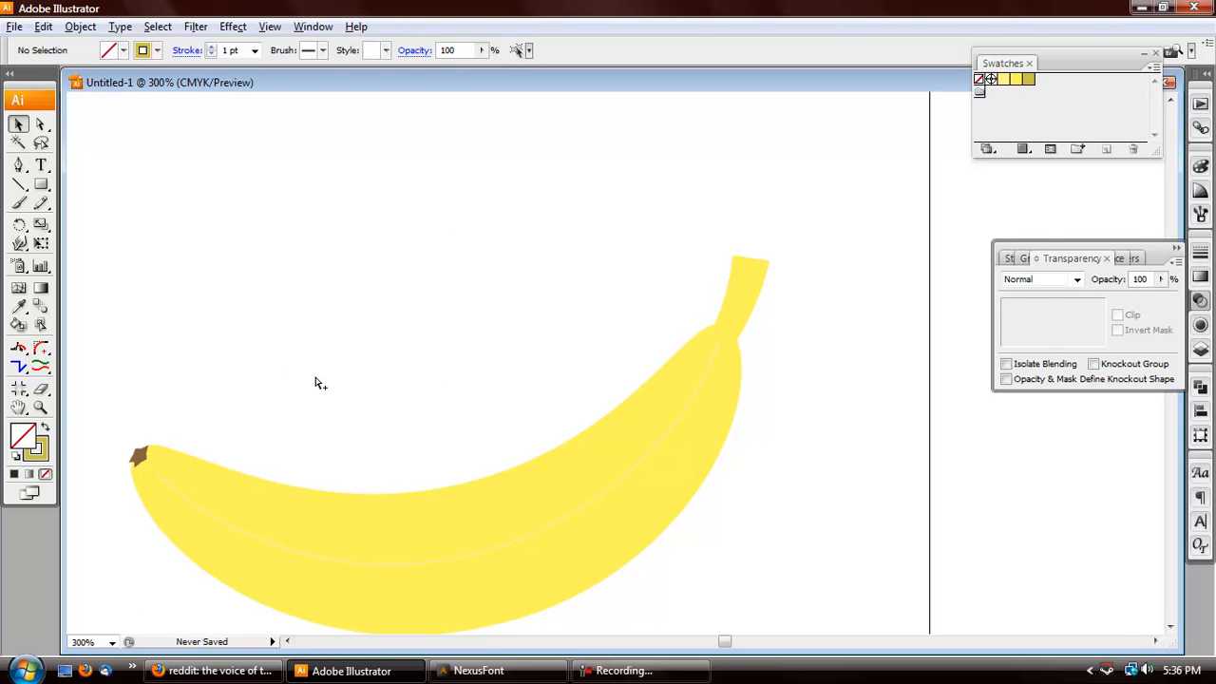
pyautogui.hotkey('ctrl', 'z')
pyautogui.press('Delete')
# Draw an unfilled rectangle about 2.24 in wide and 0.41 in high in the empty area above the banana
pyautogui.scroll(-6, 515, 456)
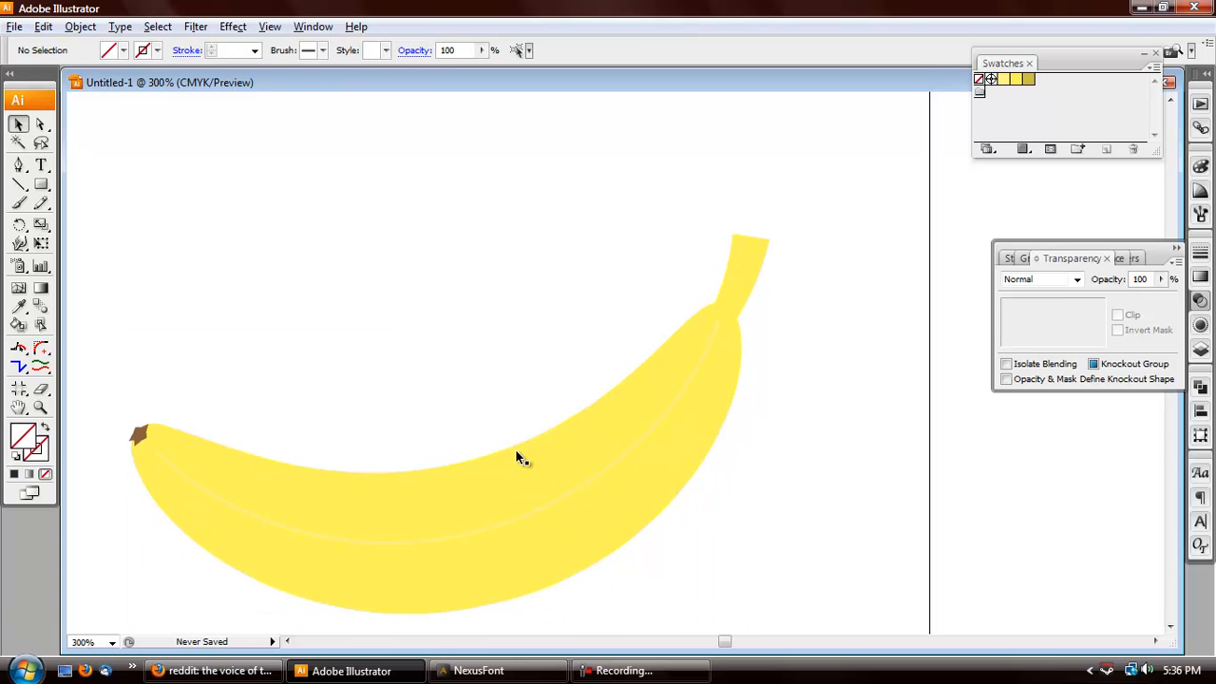
pyautogui.hscroll(1, 515, 456)
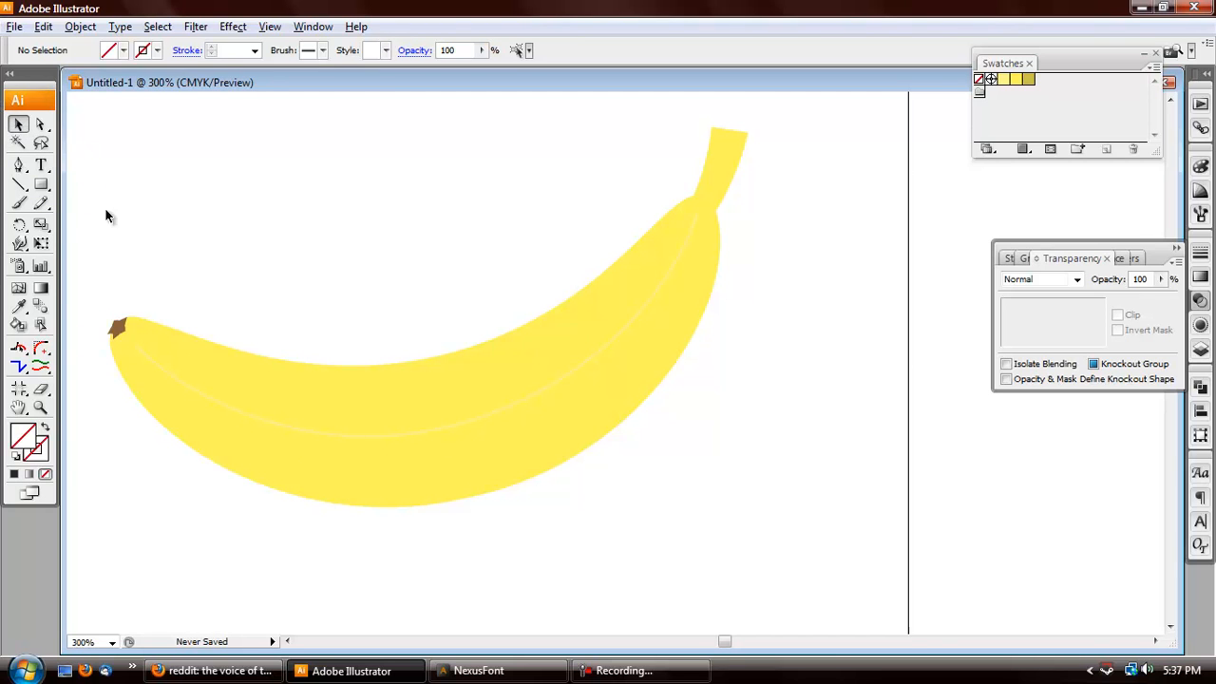
pyautogui.click(44, 185)
pyautogui.moveTo(181, 174); pyautogui.dragTo(599, 241)
pyautogui.click(18, 125)
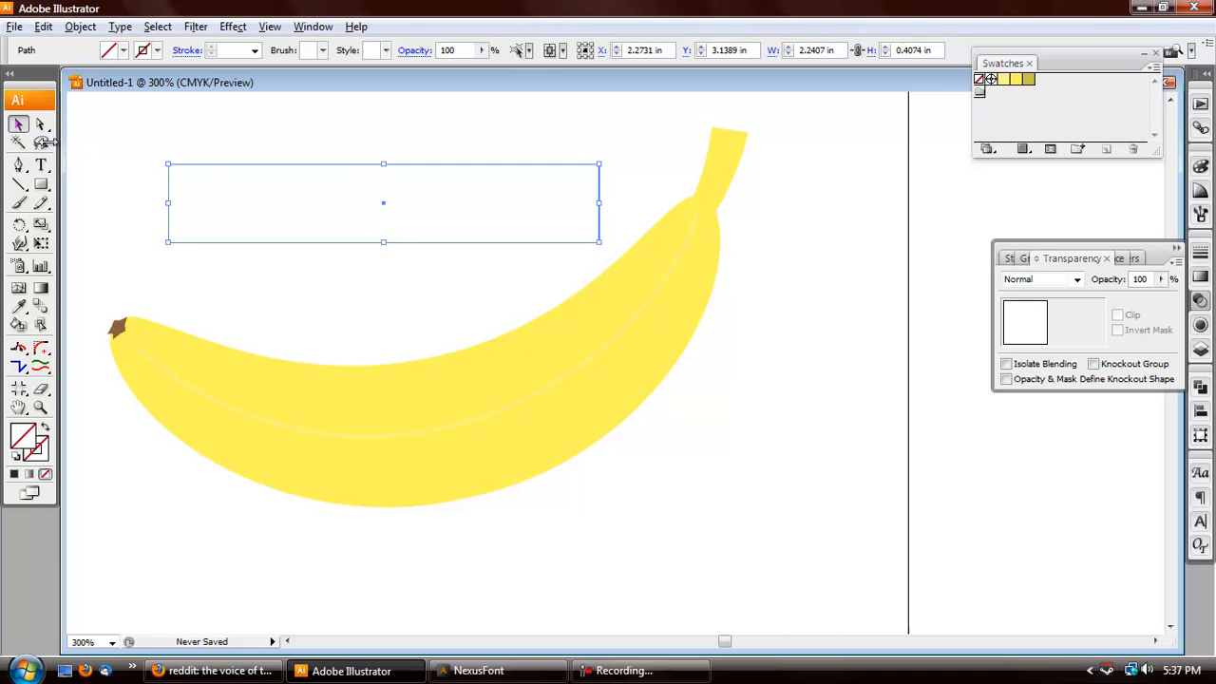
pyautogui.click(210, 215)
pyautogui.moveTo(242, 123); pyautogui.dragTo(349, 269)
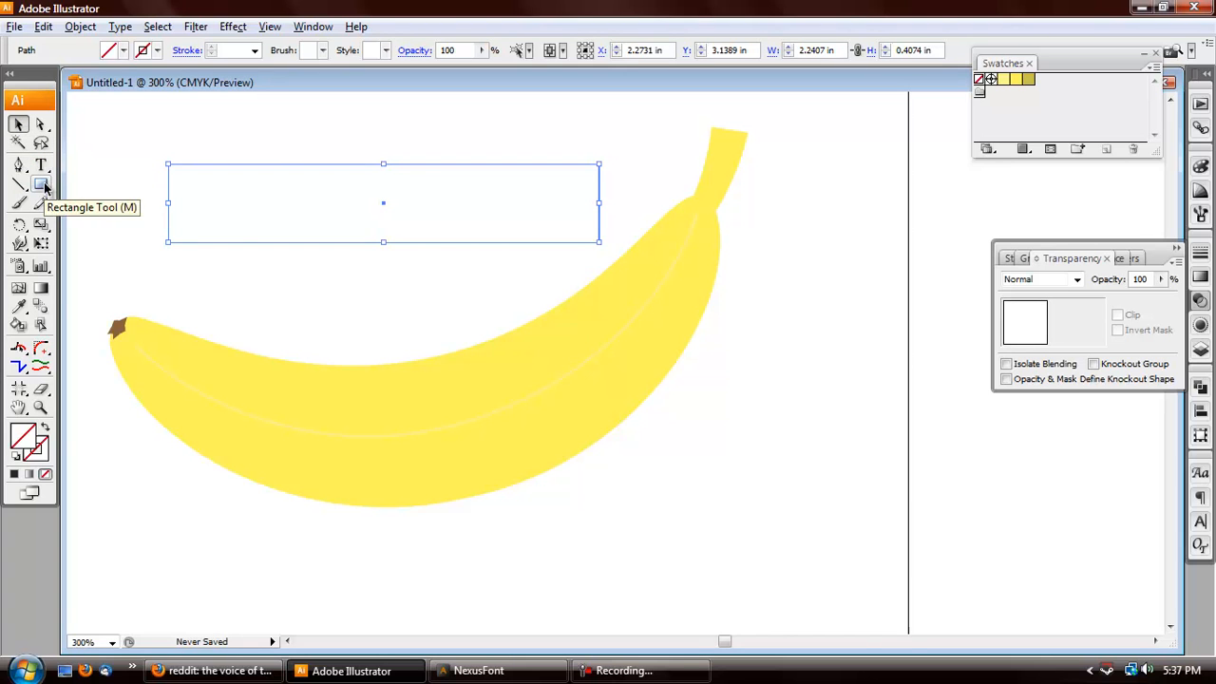
# Fill the rectangle with a linear white-to-yellow gradient running from top to bottom at a -90° angle
pyautogui.click(1025, 258)
pyautogui.moveTo(1011, 82)
pyautogui.mouseDown()
pyautogui.moveTo(1026, 85)
pyautogui.moveTo(1075, 245)
pyautogui.moveTo(1137, 380)
pyautogui.moveTo(1059, 119)
pyautogui.moveTo(1154, 339)
pyautogui.moveTo(1073, 143)
pyautogui.moveTo(978, 80)
pyautogui.mouseUp()
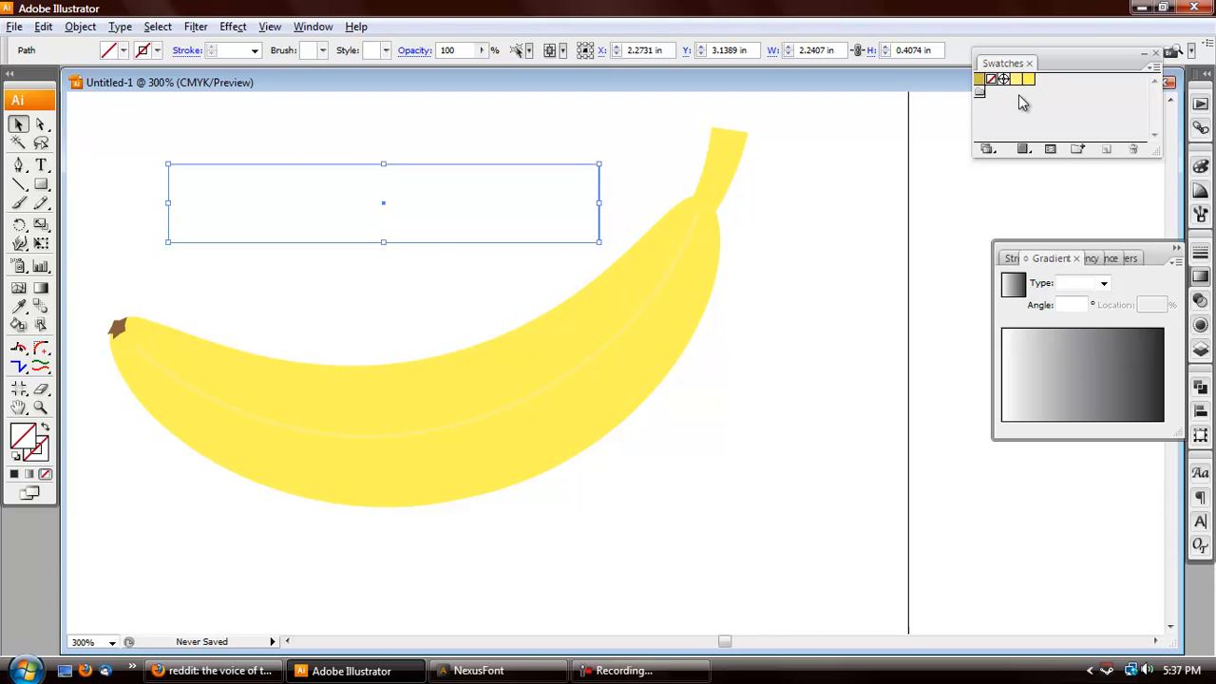
pyautogui.moveTo(1016, 80); pyautogui.dragTo(1167, 383)
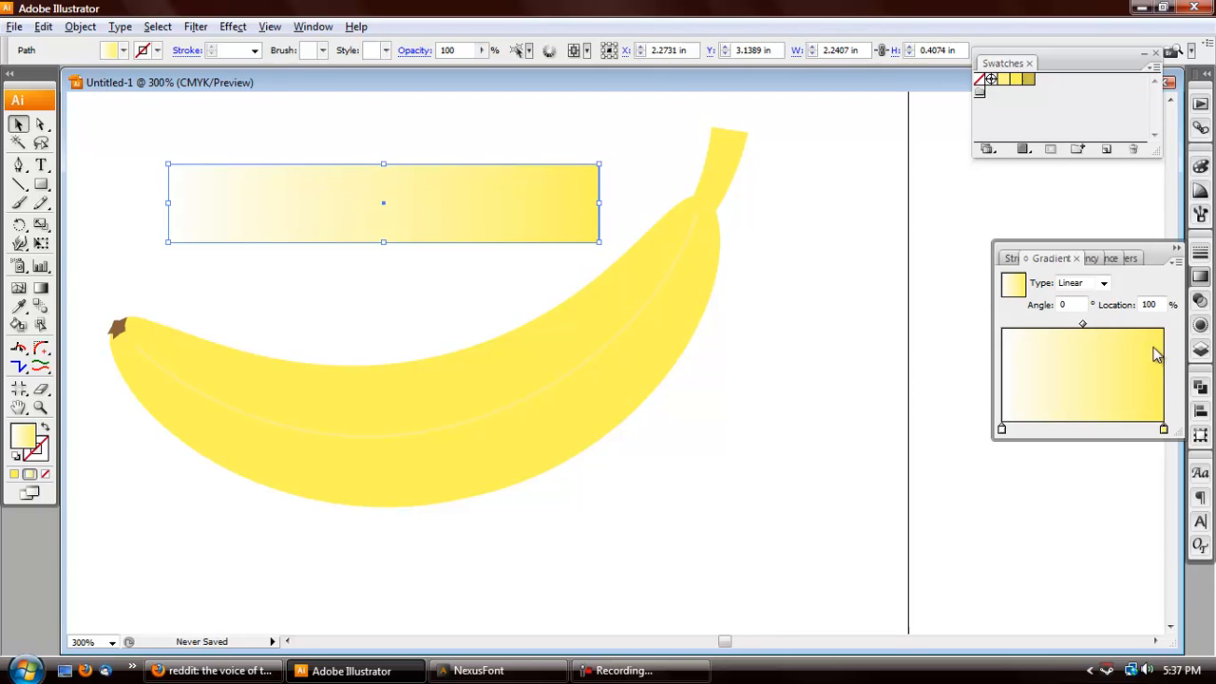
pyautogui.press('g')
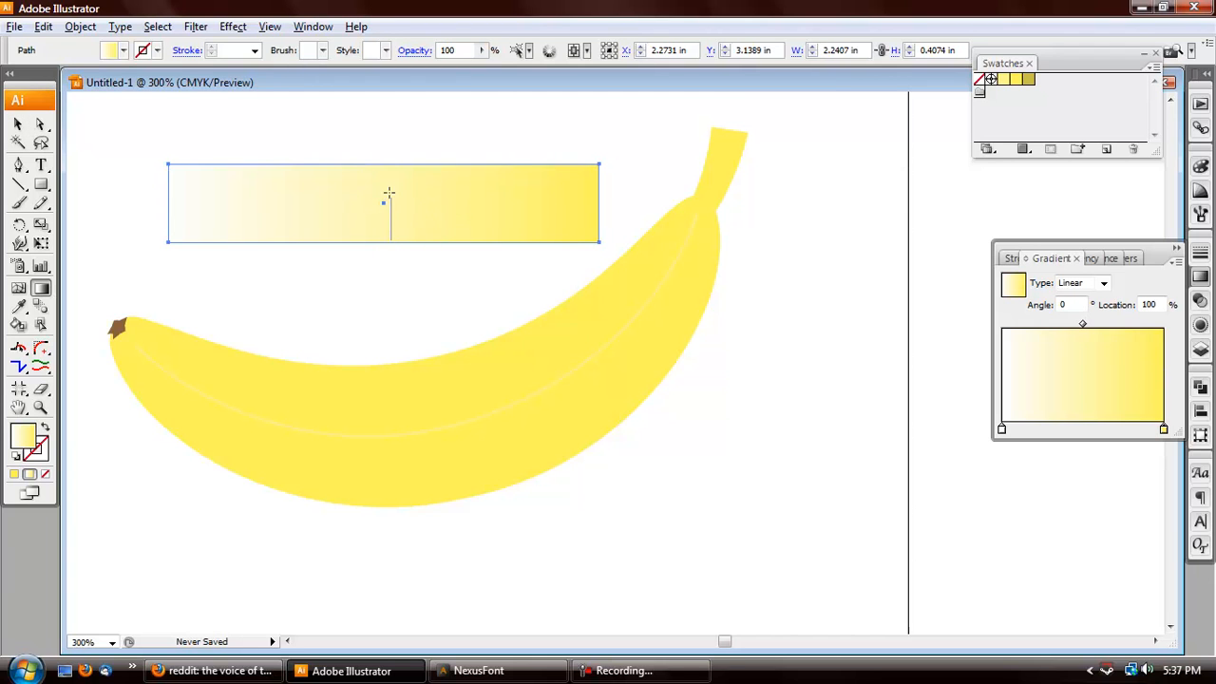
pyautogui.moveTo(389, 178); pyautogui.dragTo(389, 218)
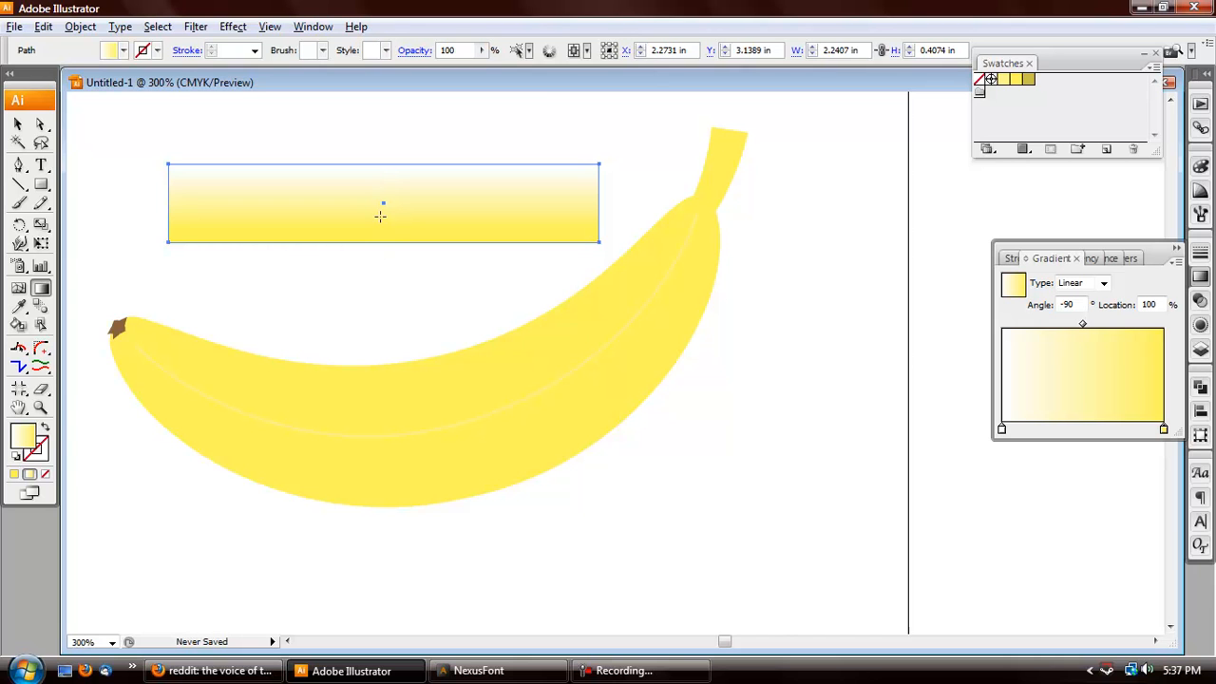
pyautogui.click(17, 125)
pyautogui.click(388, 131)
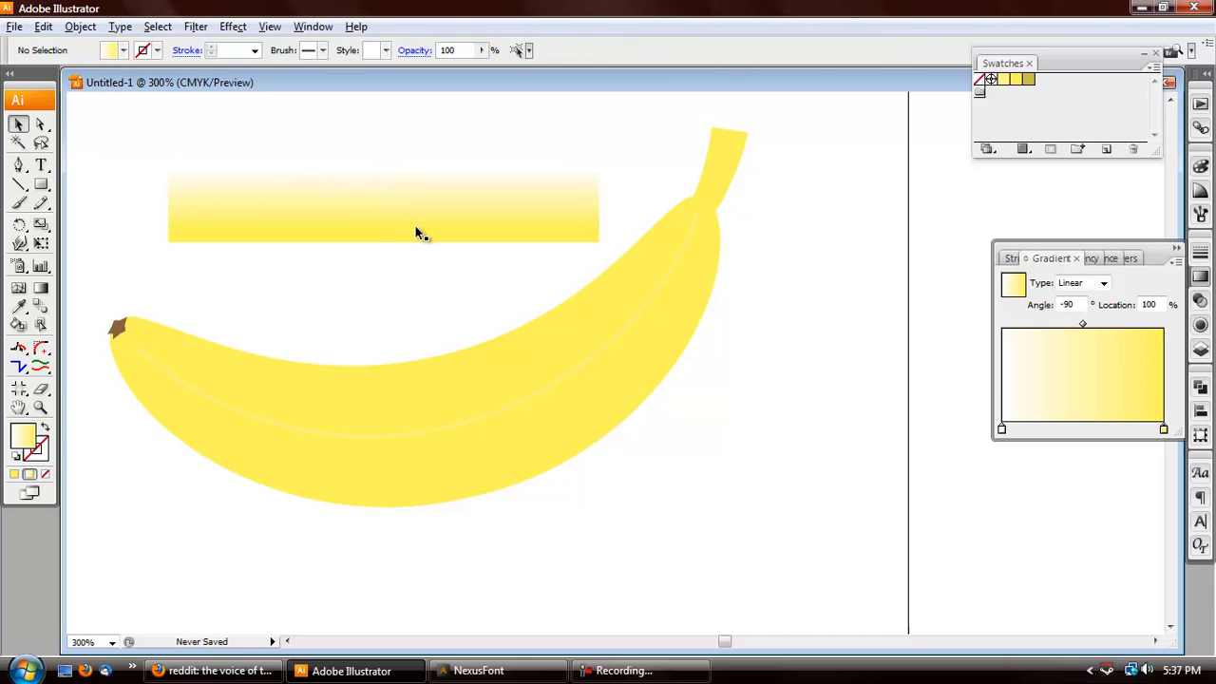
# Apply an envelope mesh with 1 row and 1 column to the gradient rectangle
pyautogui.click(415, 229)
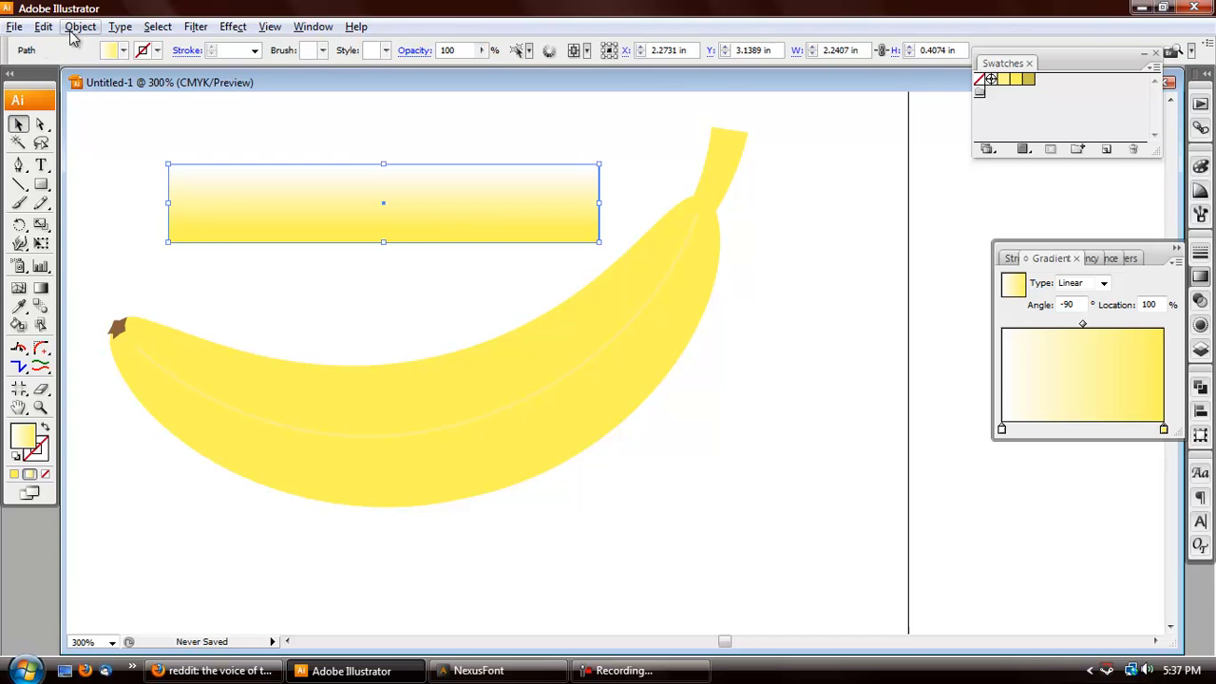
pyautogui.click(80, 27)
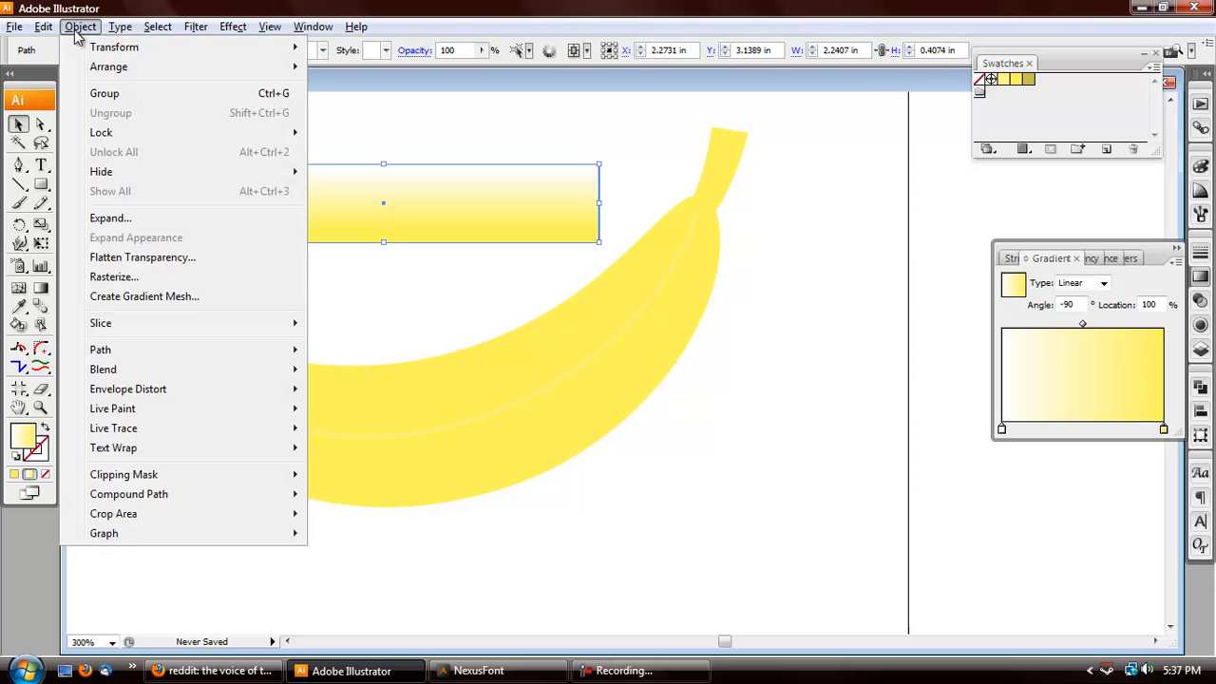
pyautogui.moveTo(199, 394)
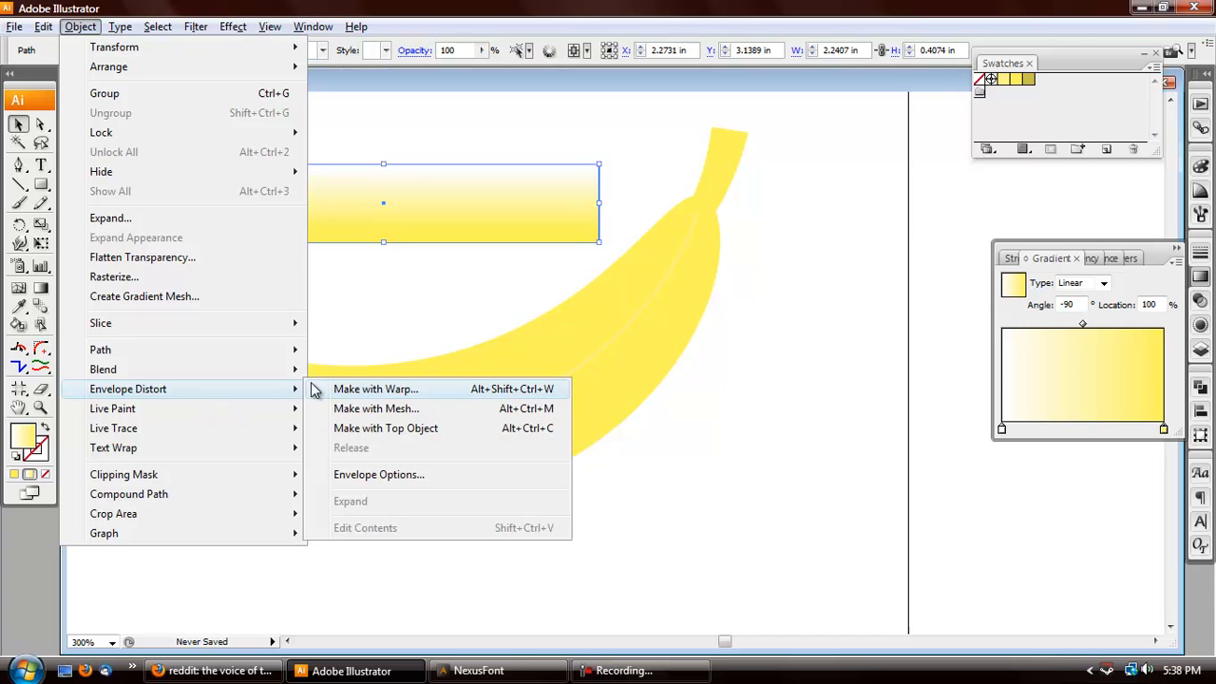
pyautogui.click(416, 411)
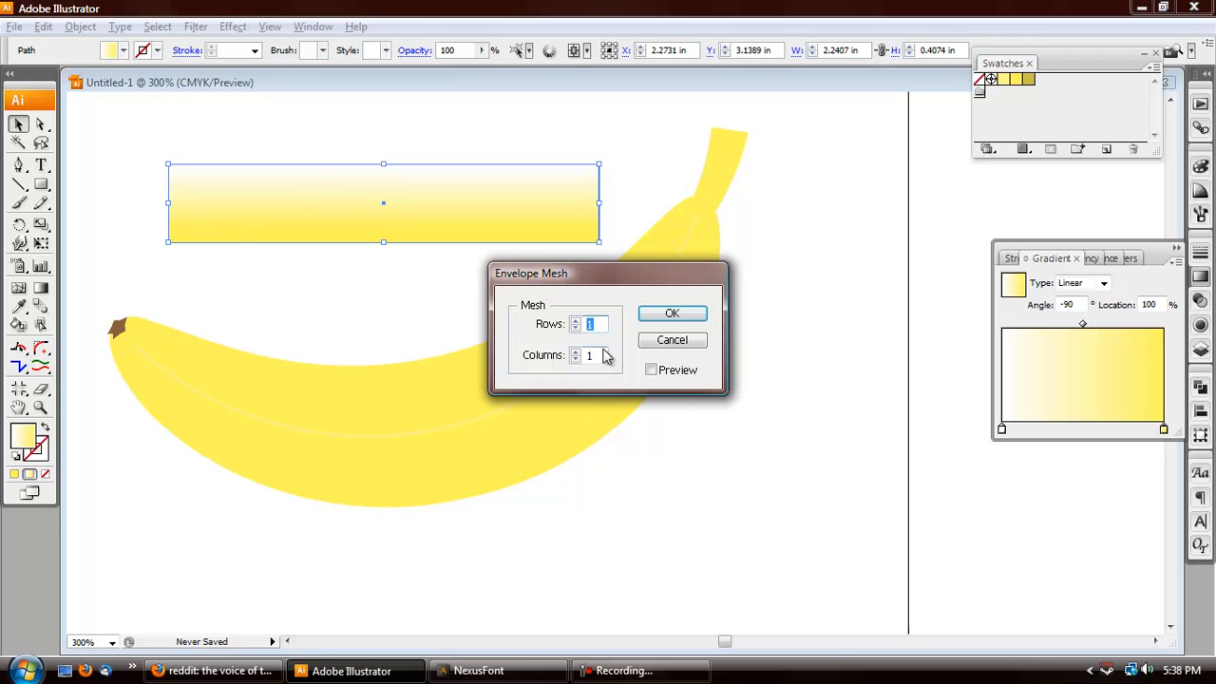
pyautogui.click(651, 370)
pyautogui.click(575, 322)
pyautogui.click(575, 322)
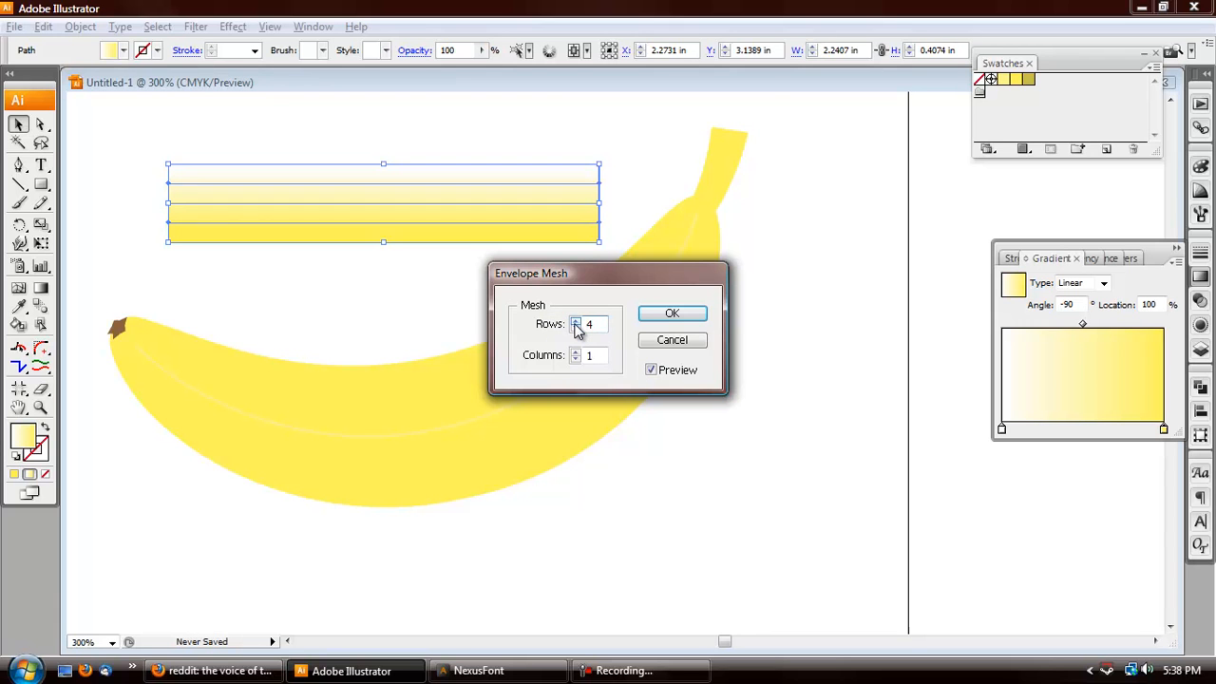
pyautogui.click(575, 329)
pyautogui.click(575, 328)
pyautogui.click(574, 329)
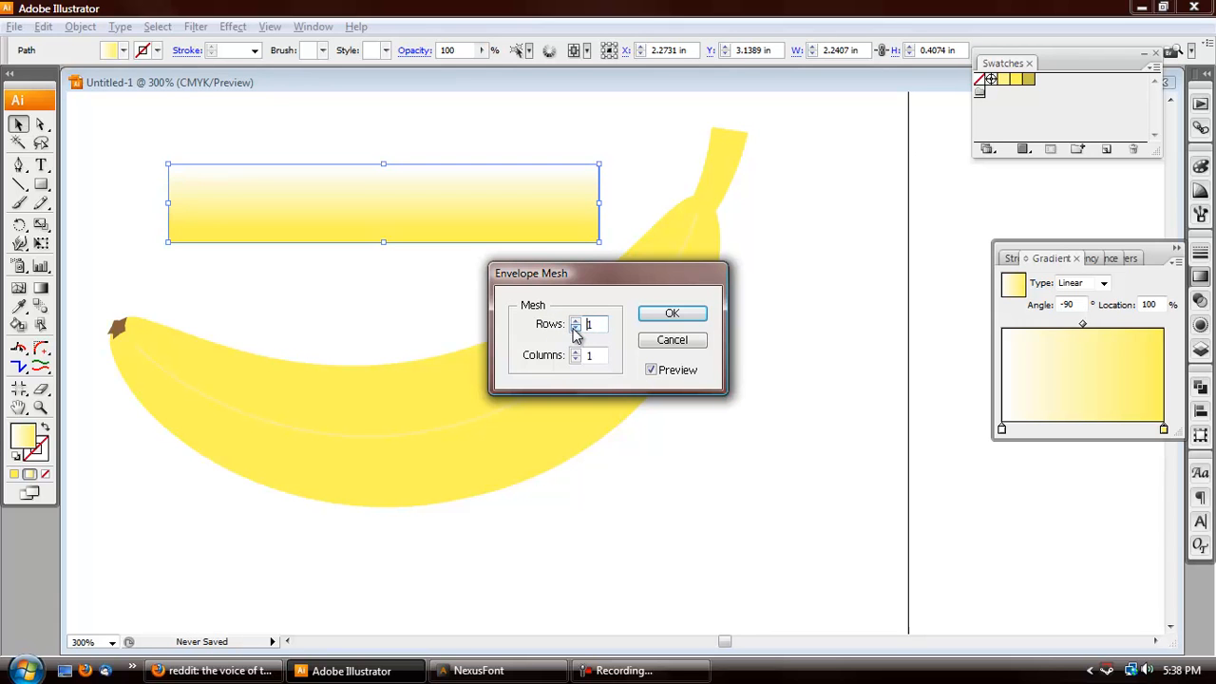
pyautogui.click(674, 317)
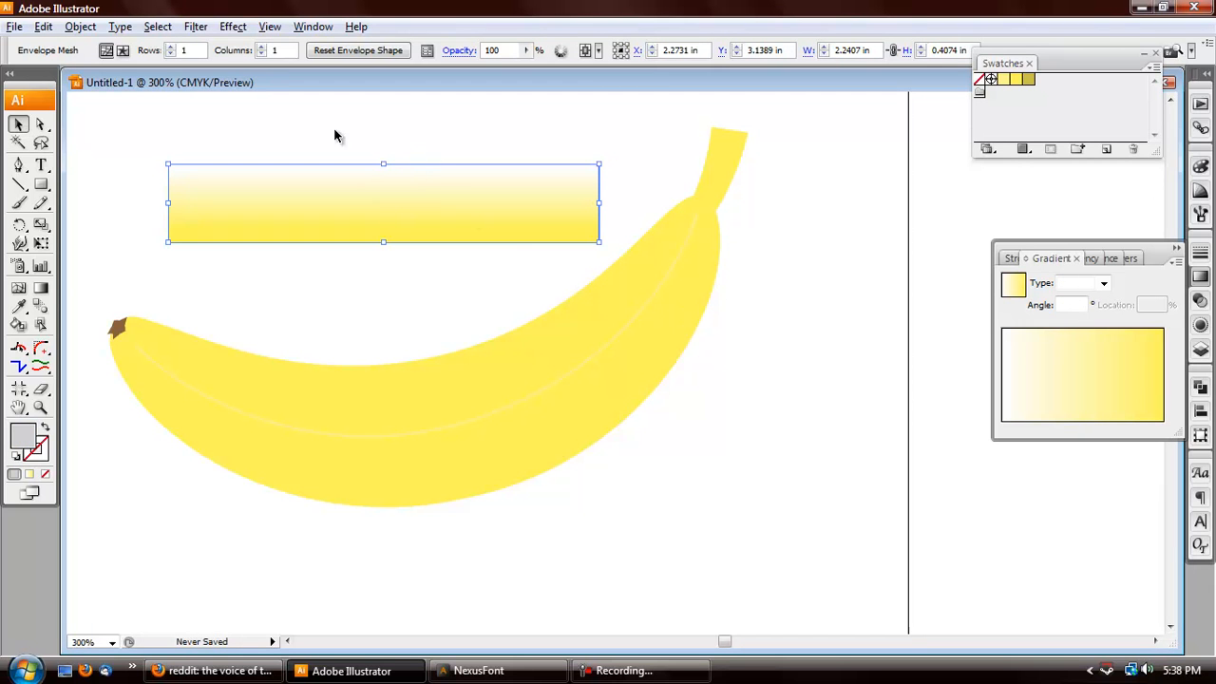
# Try curving the mesh rectangle's bottom edge downward with both of its direction handles, and undo it
pyautogui.click(39, 124)
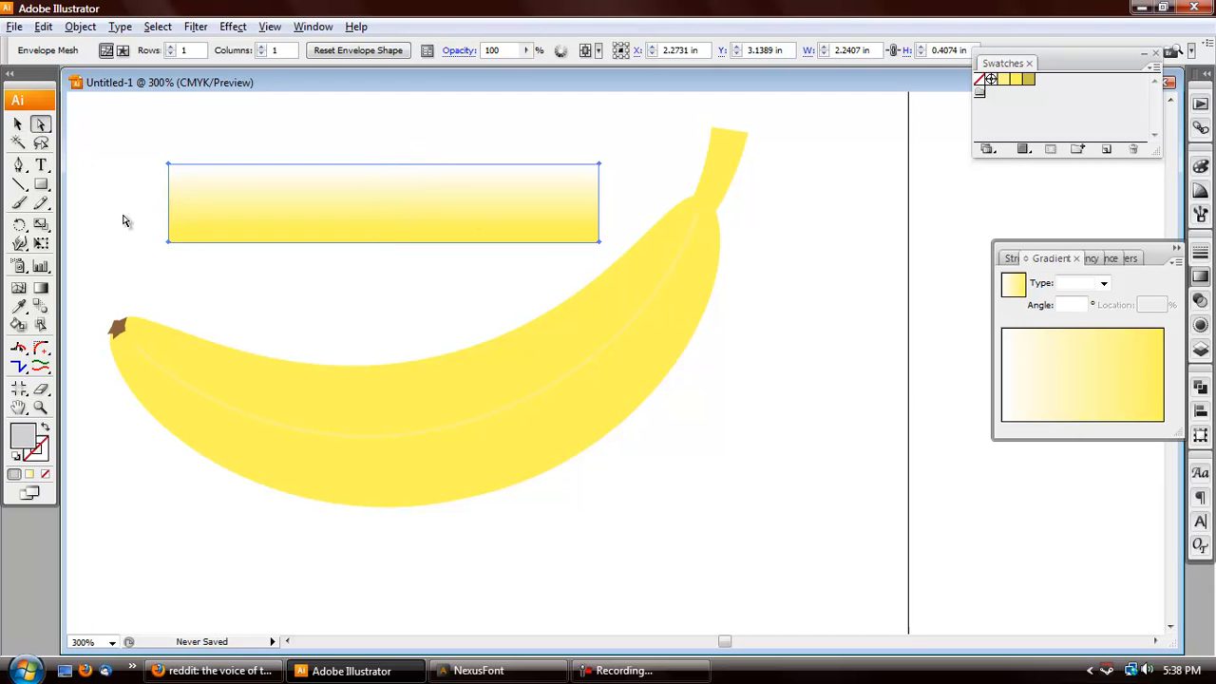
pyautogui.click(171, 243)
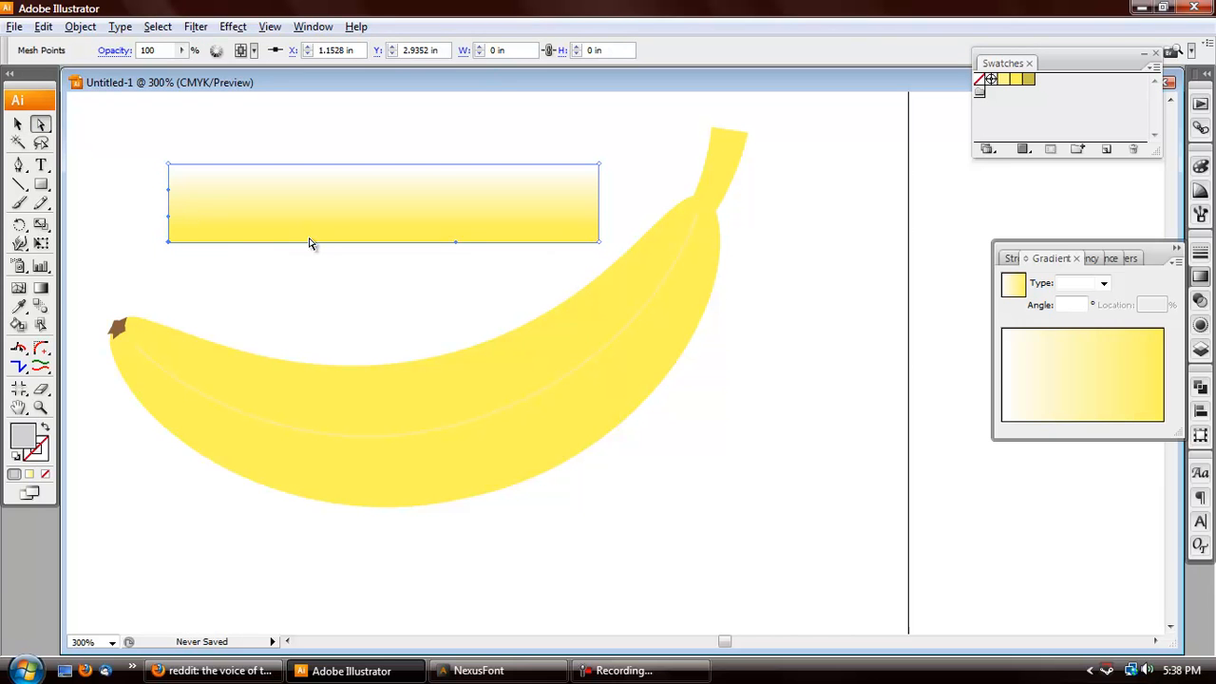
pyautogui.moveTo(314, 245); pyautogui.dragTo(313, 327)
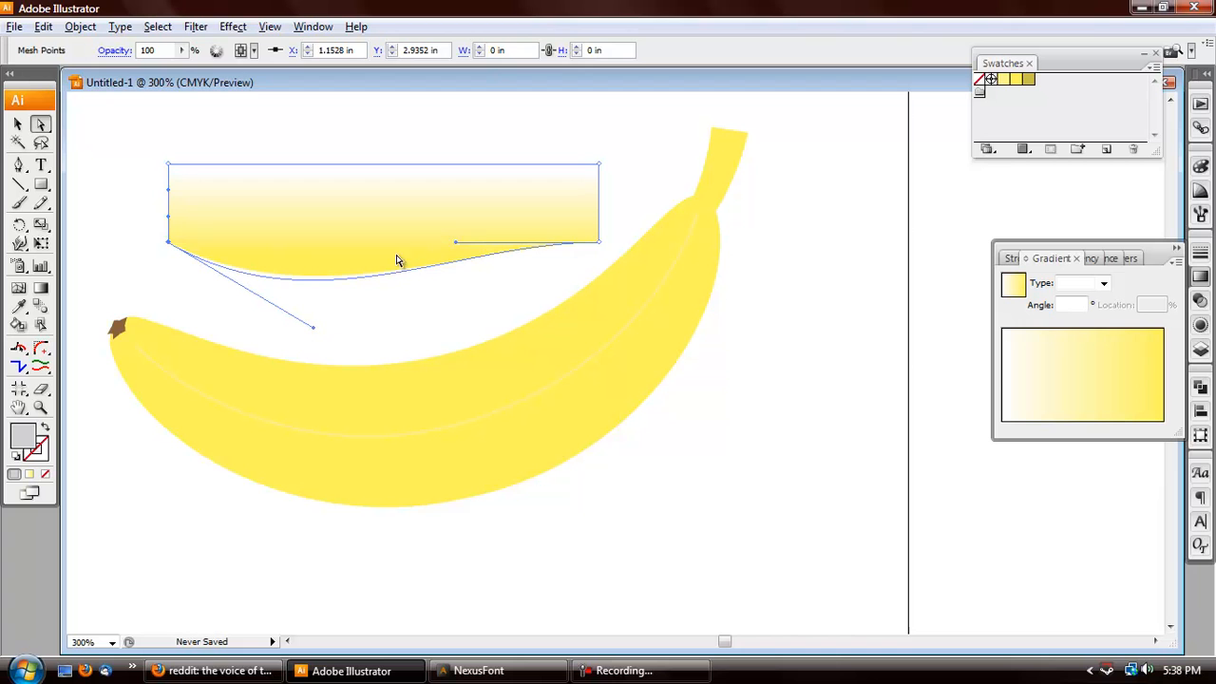
pyautogui.moveTo(456, 243); pyautogui.dragTo(481, 306)
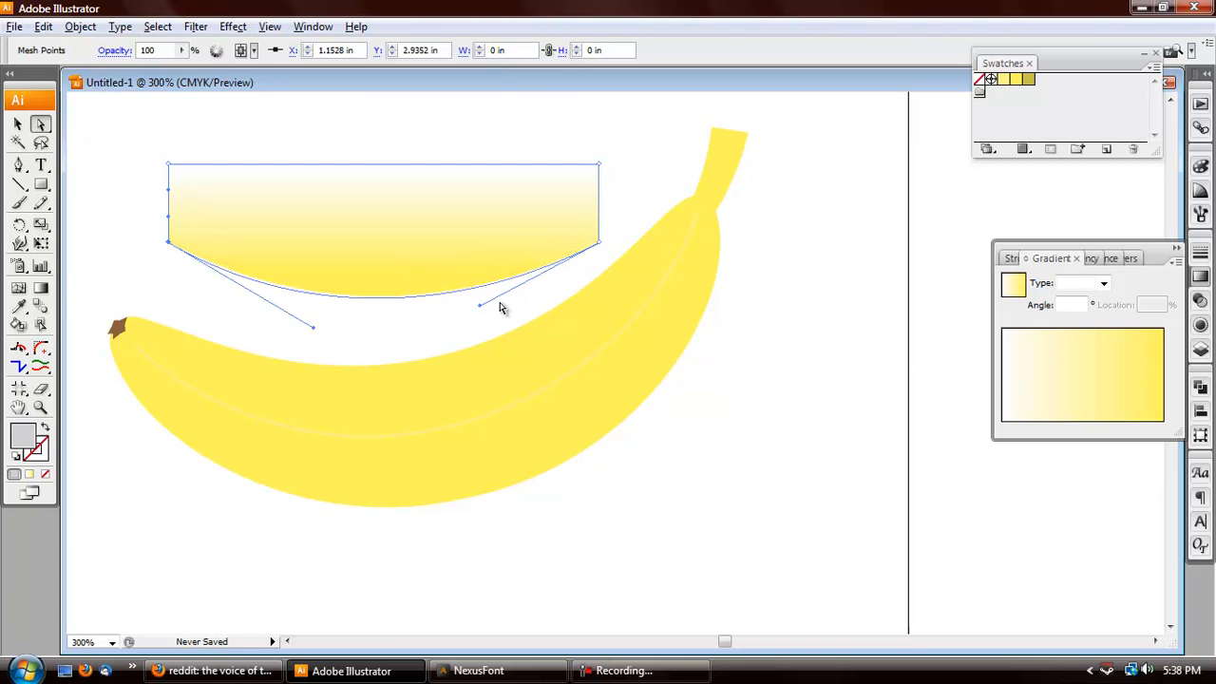
pyautogui.hotkey('ctrl', 'z')
pyautogui.hotkey('ctrl', 'z')
pyautogui.hotkey('ctrl', 'z')
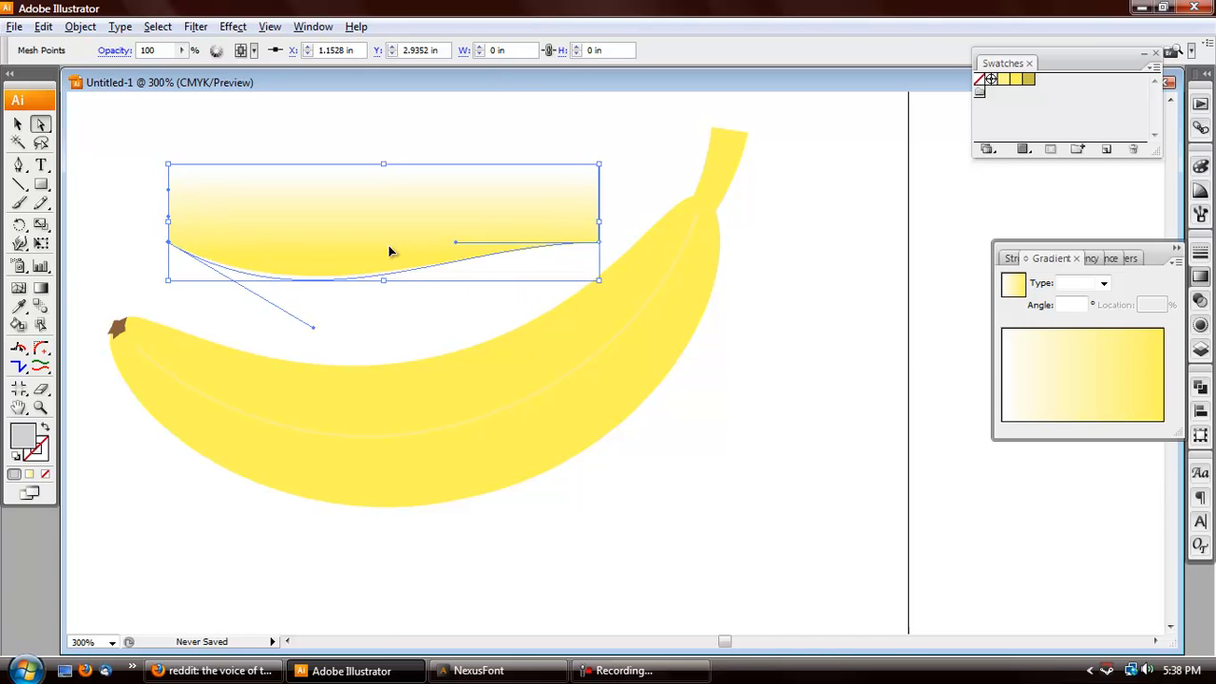
# Try bending the bottom edge upward past the rectangle's top by its left direction handle, and undo it
pyautogui.moveTo(309, 245); pyautogui.dragTo(325, 126)
pyautogui.click(441, 374)
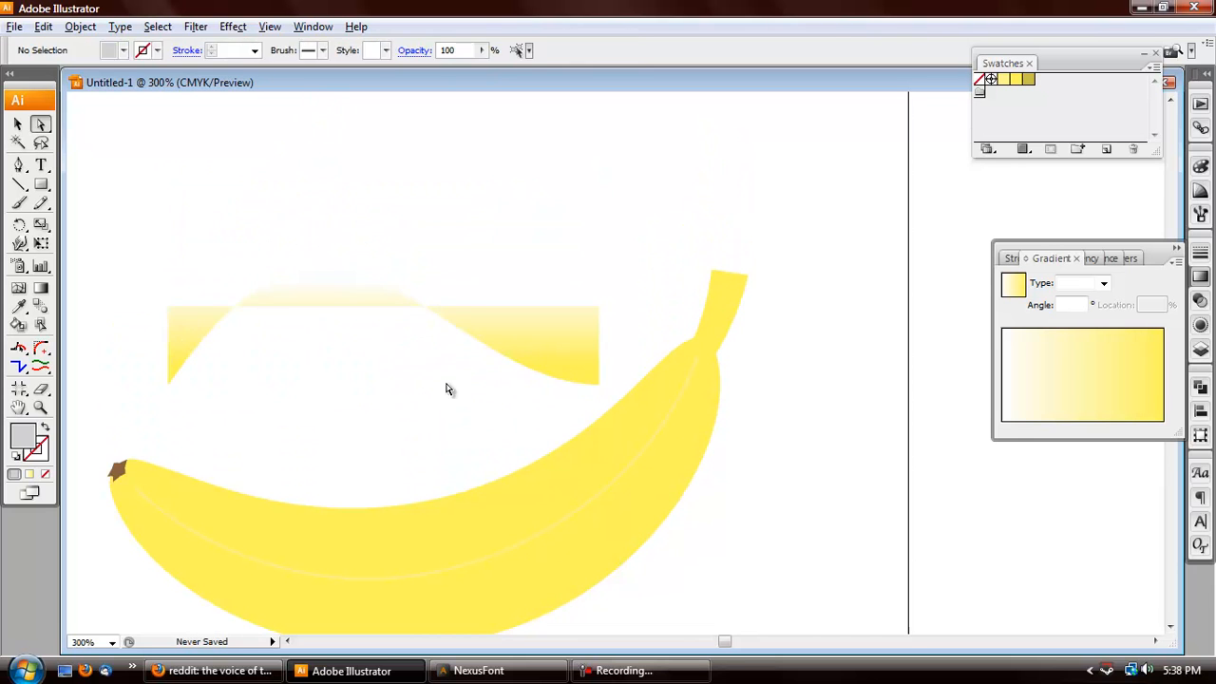
pyautogui.hotkey('ctrl', 'z')
pyautogui.hotkey('ctrl', 'z')
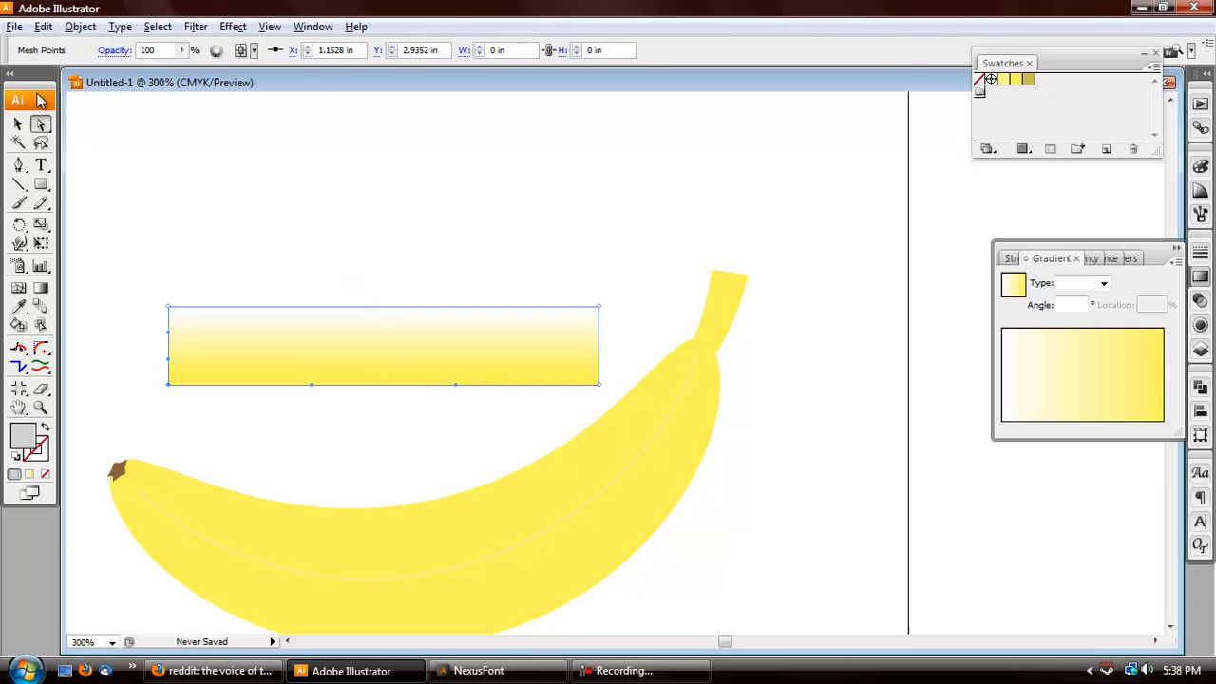
# Enable Distort Linear Gradients in the envelope options of the mesh rectangle
pyautogui.click(80, 27)
pyautogui.moveTo(97, 52)
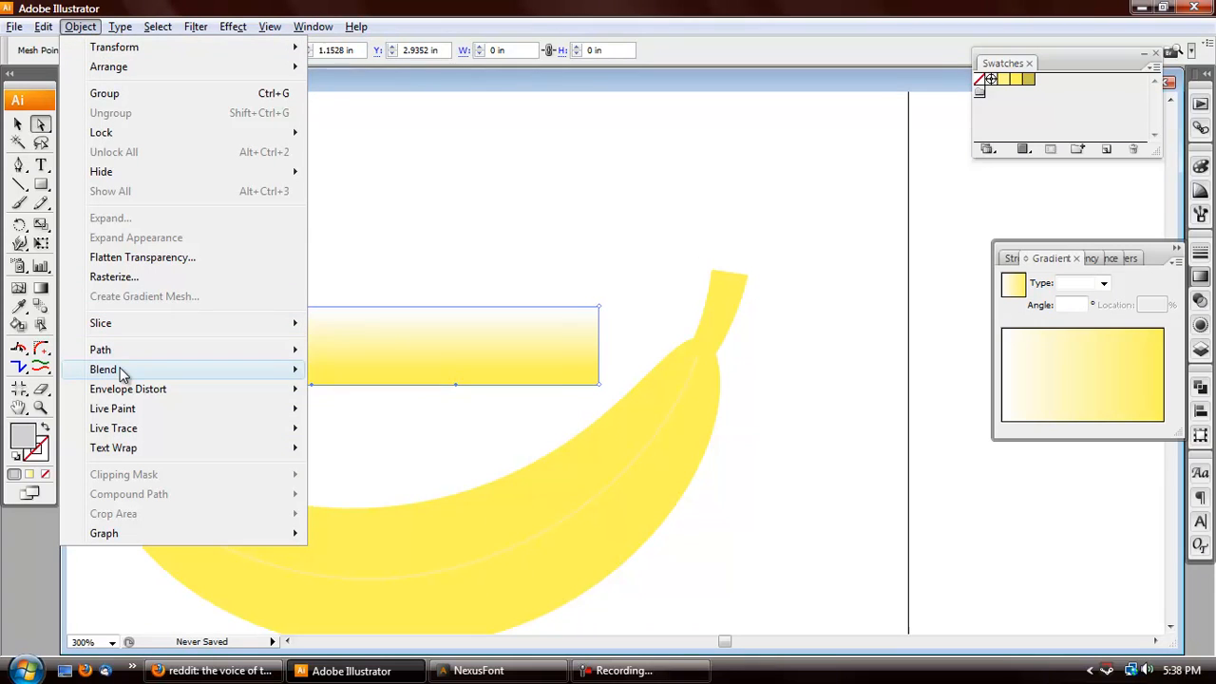
pyautogui.moveTo(122, 374)
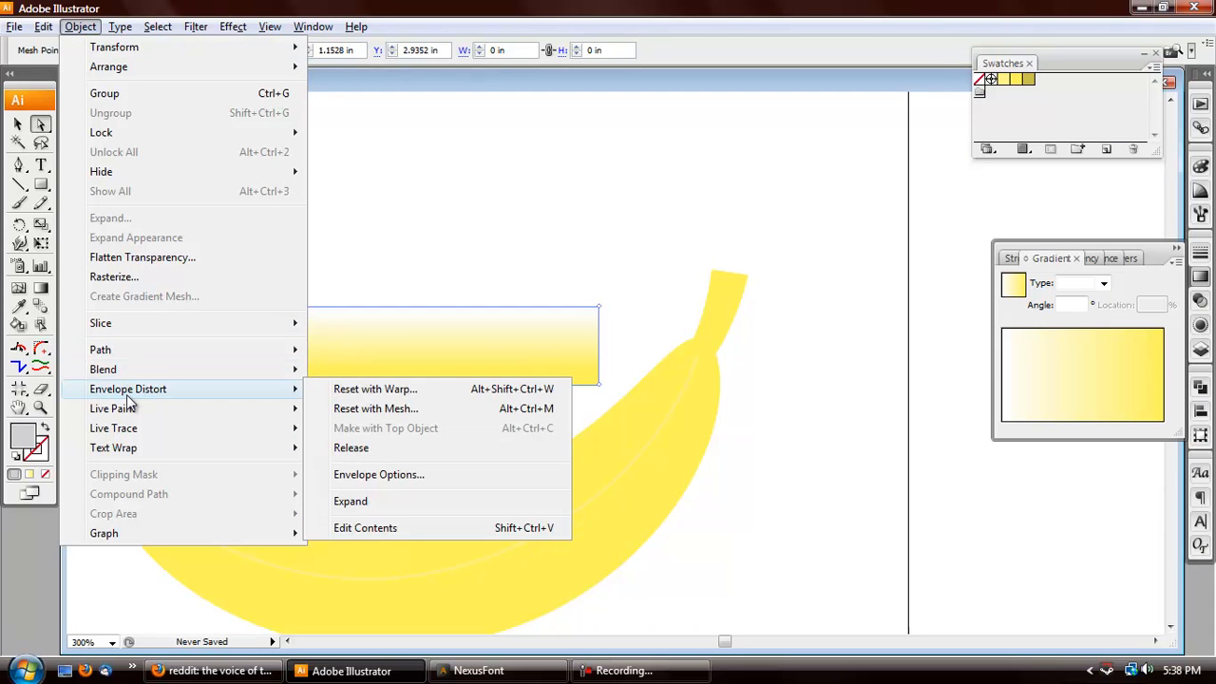
pyautogui.click(449, 475)
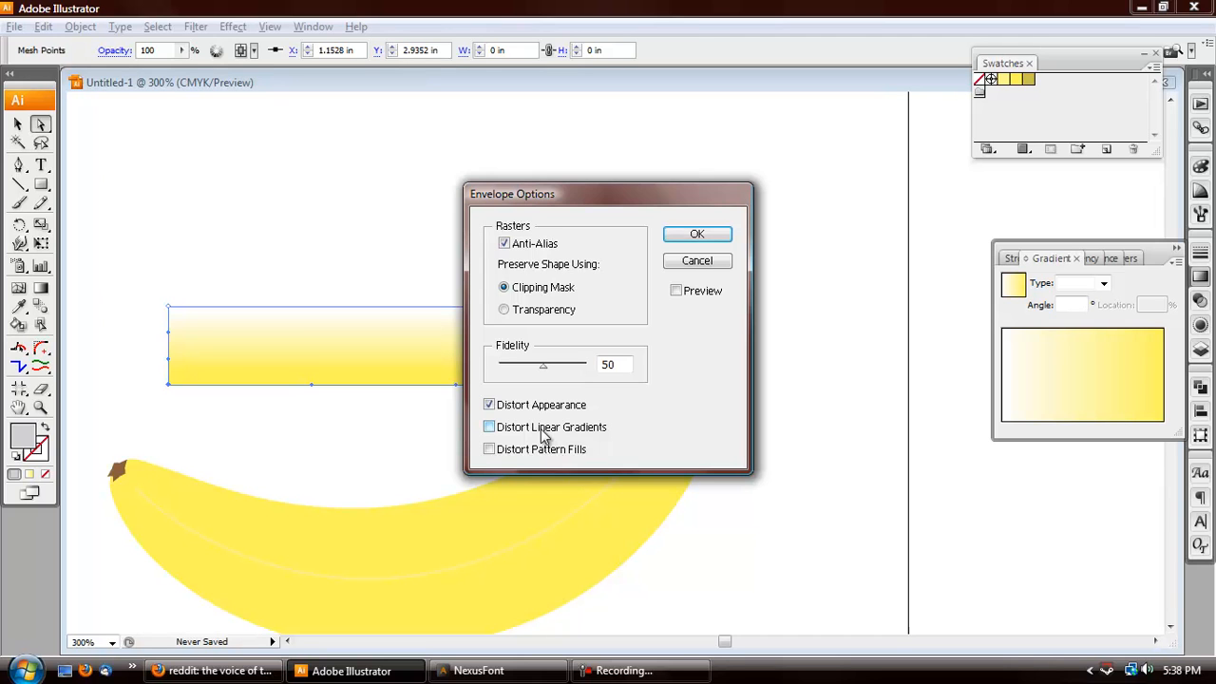
pyautogui.click(509, 433)
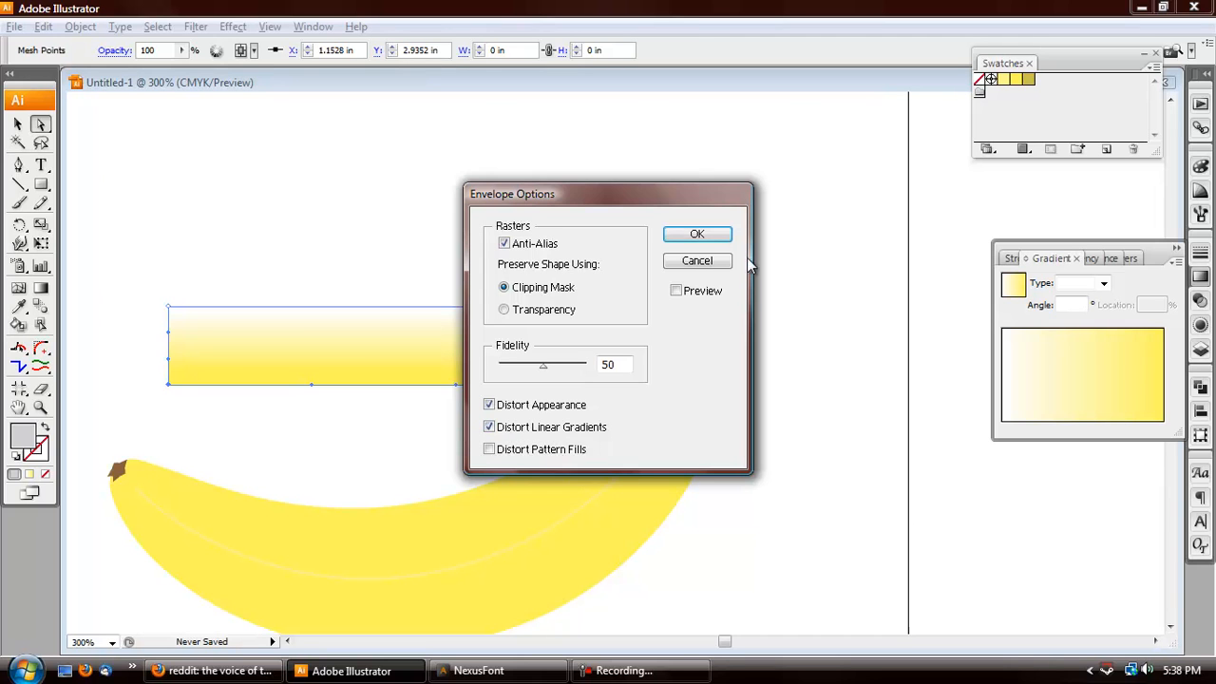
pyautogui.click(702, 238)
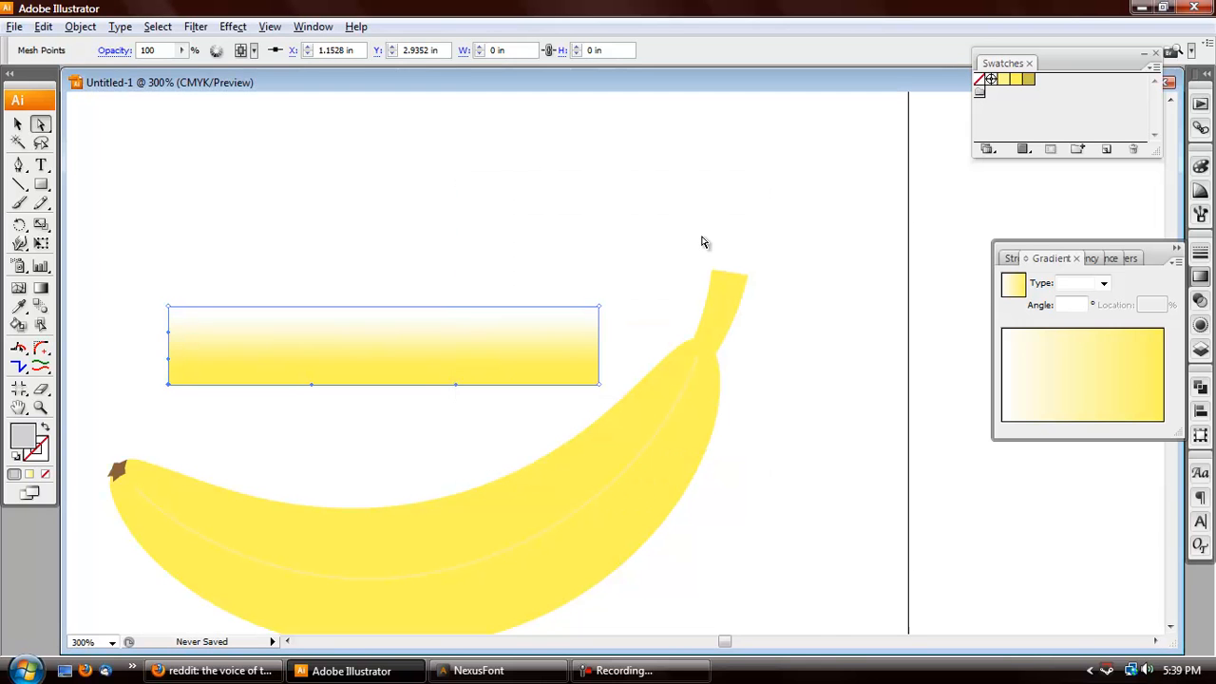
pyautogui.click(18, 124)
pyautogui.click(383, 301)
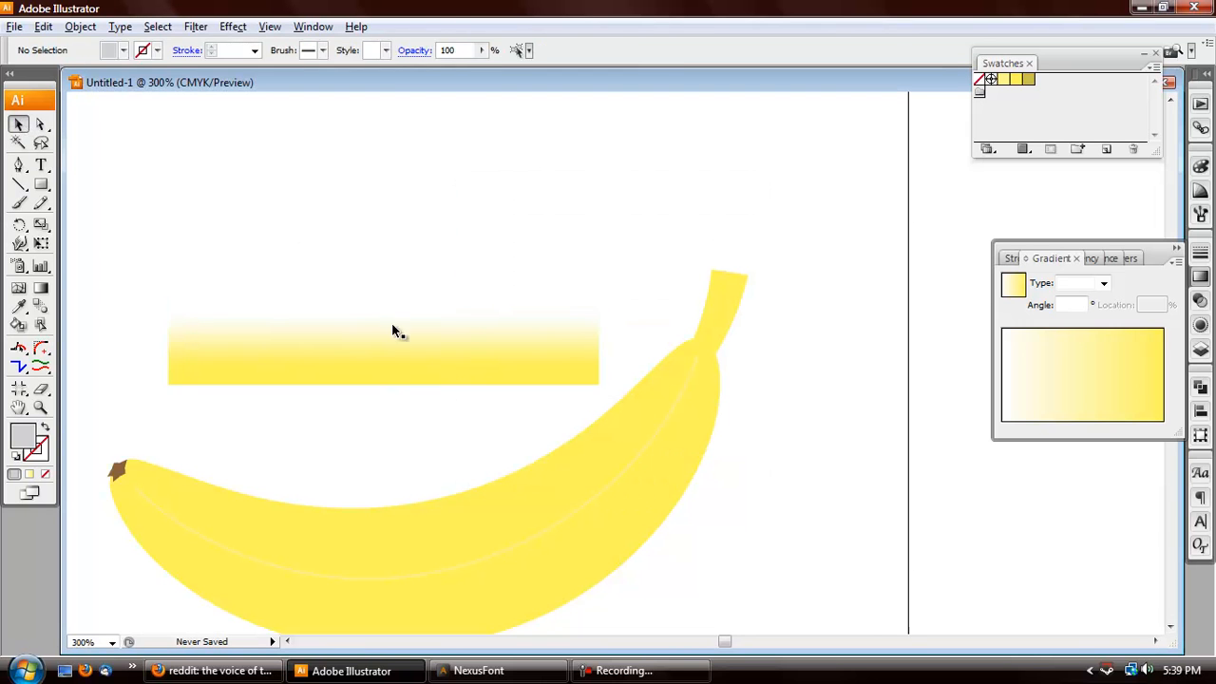
# Test the distorted gradient by bending the rectangle's bottom edge sharply upward, and undo the bend
pyautogui.click(411, 351)
pyautogui.click(41, 124)
pyautogui.click(367, 382)
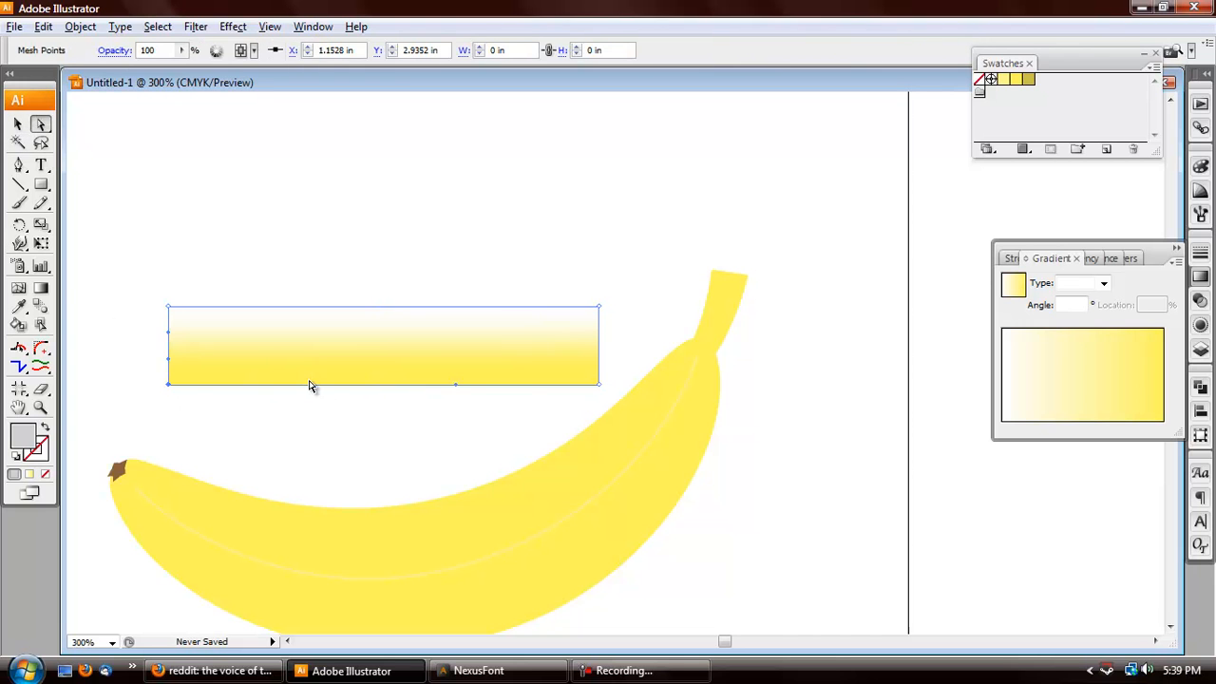
pyautogui.moveTo(309, 386); pyautogui.dragTo(332, 108)
pyautogui.hotkey('ctrl', 'z')
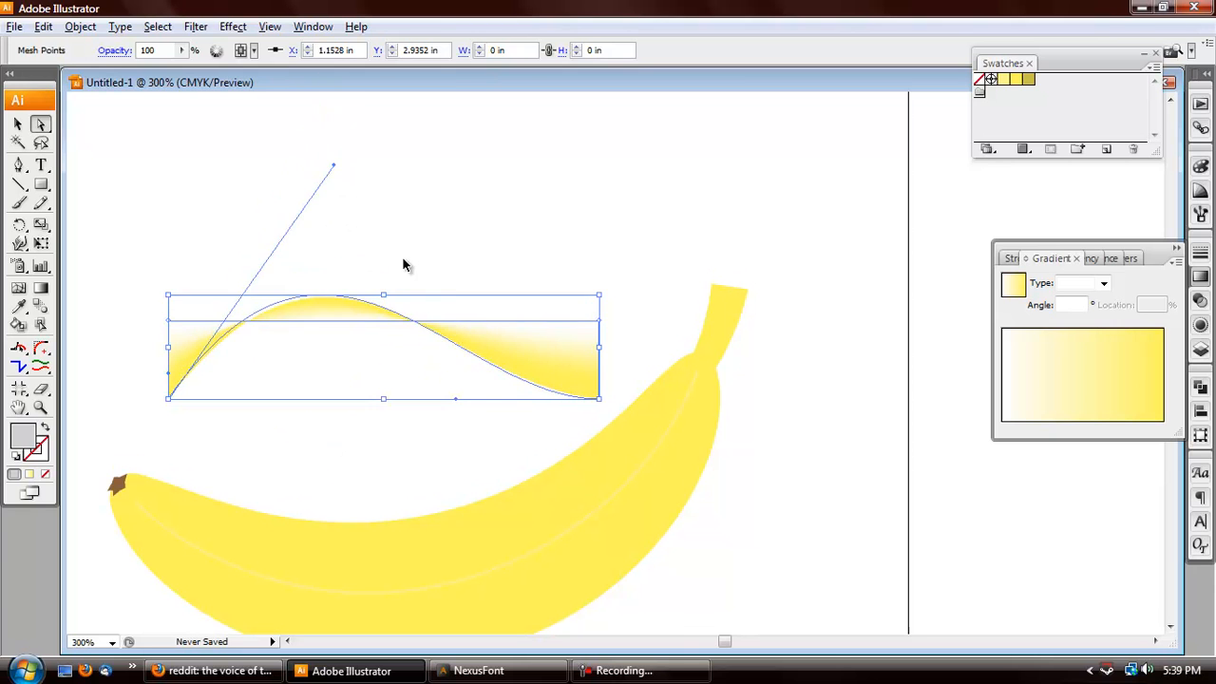
pyautogui.hotkey('ctrl', 'z')
pyautogui.hotkey('ctrl', 'z')
pyautogui.hotkey('ctrl', 'z')
pyautogui.press('v')
pyautogui.click(155, 124)
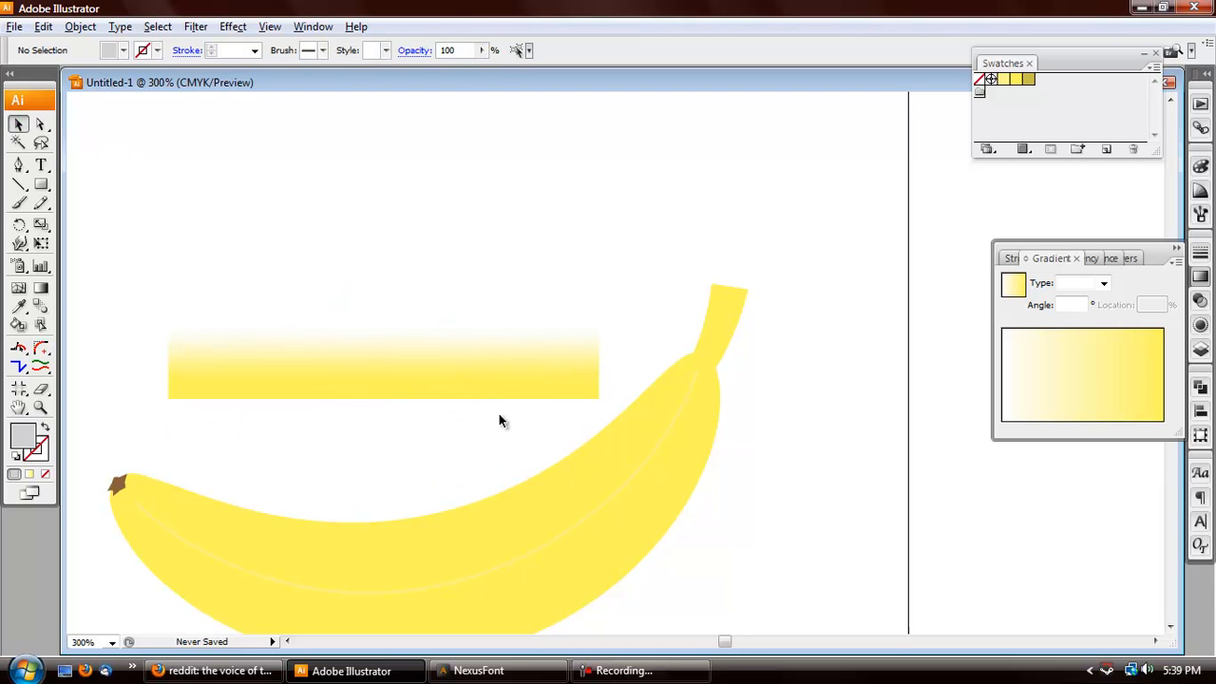
# Move the gradient mesh rectangle down over the upper left part of the banana
pyautogui.hotkey('ctrl', '-')
pyautogui.hotkey('ctrl', '-')
pyautogui.click(490, 400)
pyautogui.moveTo(439, 385); pyautogui.dragTo(404, 441)
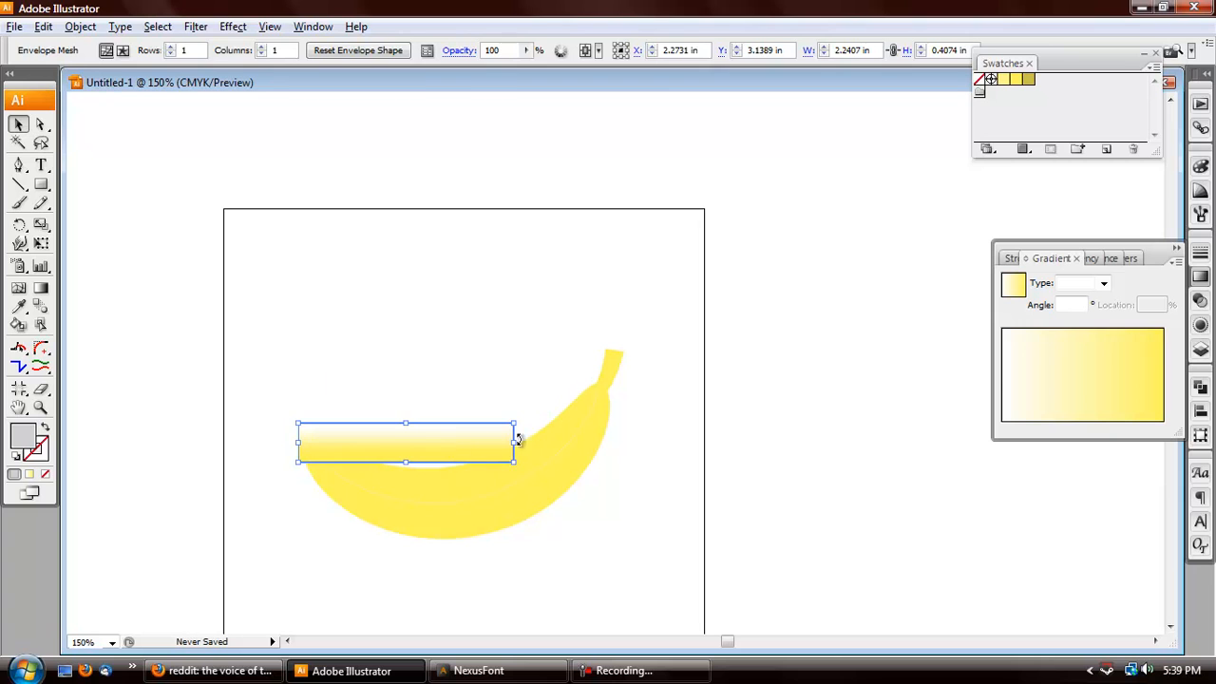
# Widen the gradient mesh rectangle to about 3.33 in so that it spans the whole banana
pyautogui.moveTo(513, 443); pyautogui.dragTo(619, 399)
pyautogui.click(40, 124)
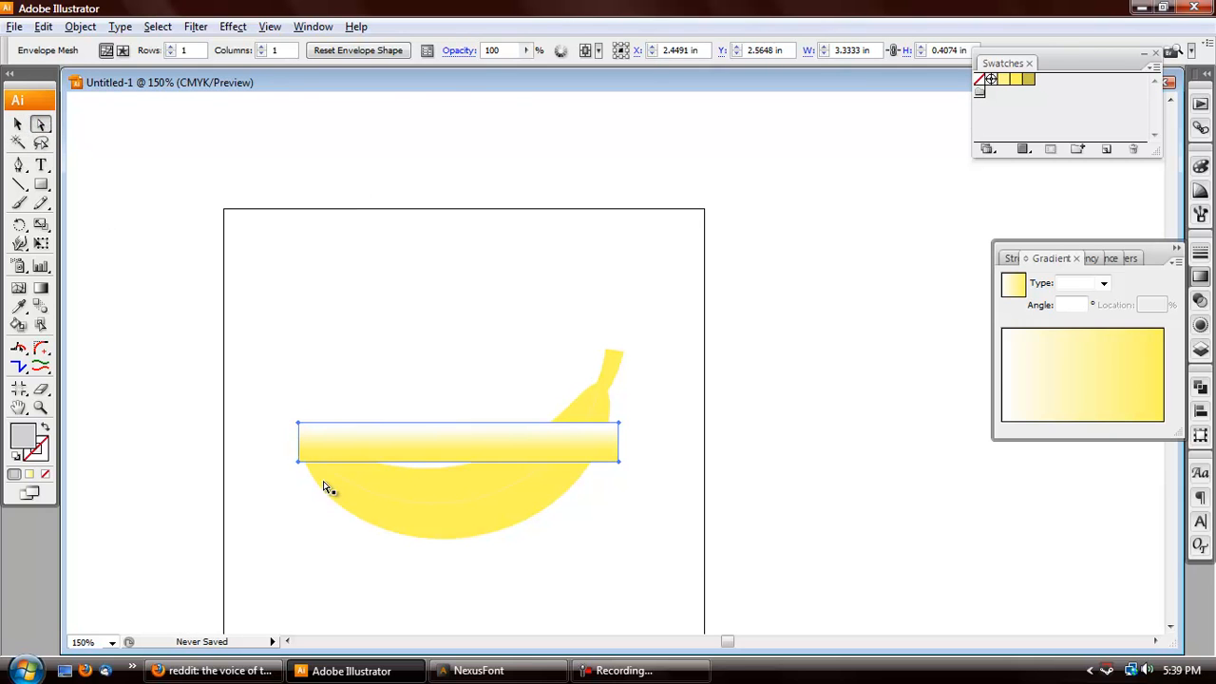
pyautogui.scroll(2, 403, 502)
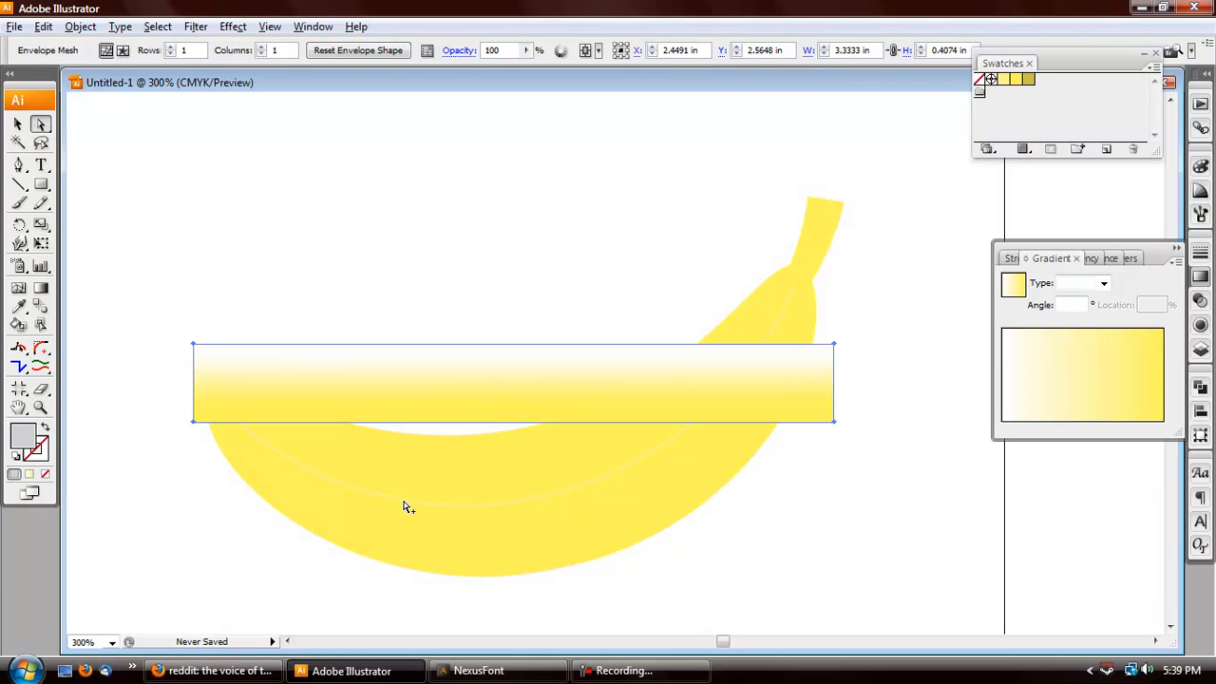
# Set the gradient mesh rectangle's blending mode to Multiply
pyautogui.click(17, 125)
pyautogui.click(130, 154)
pyautogui.click(549, 371)
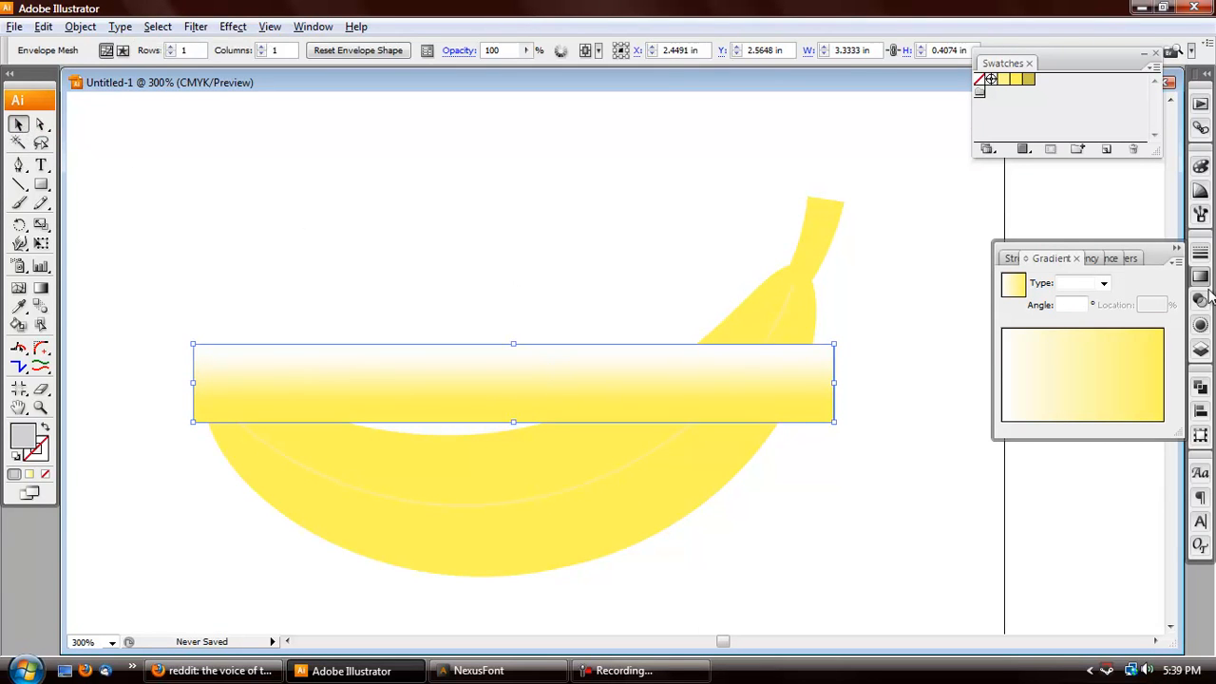
pyautogui.click(1095, 258)
pyautogui.click(1076, 279)
pyautogui.click(1018, 333)
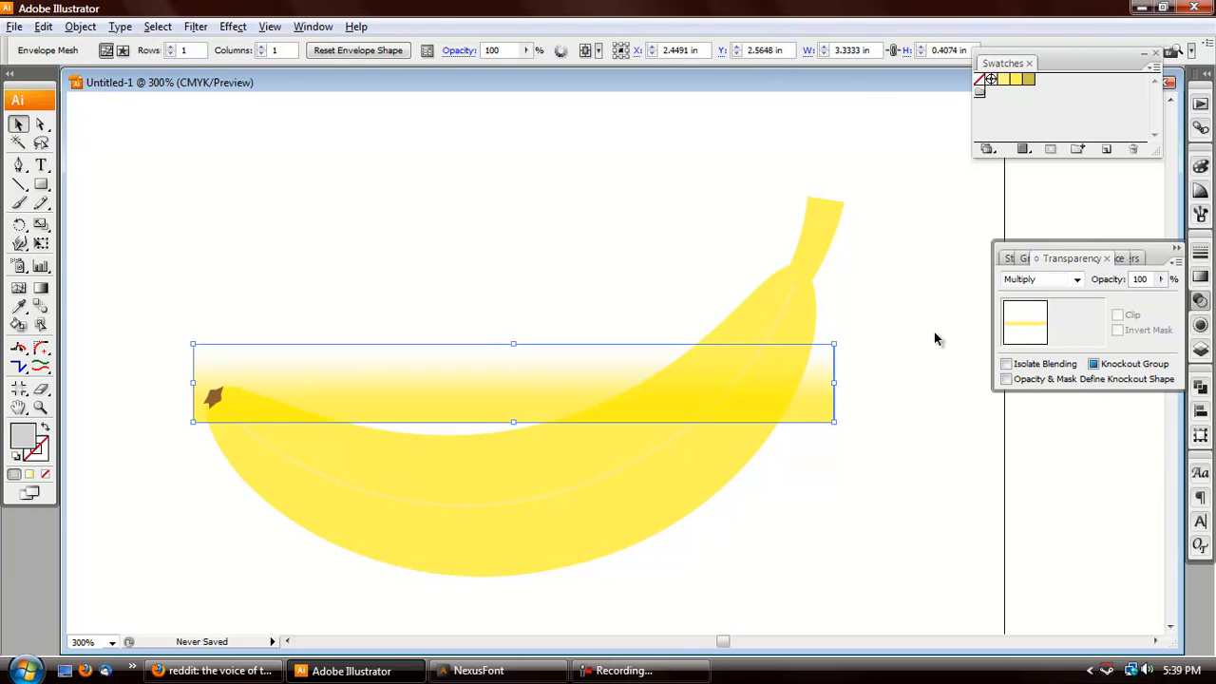
pyautogui.click(577, 283)
pyautogui.moveTo(369, 407); pyautogui.dragTo(379, 416)
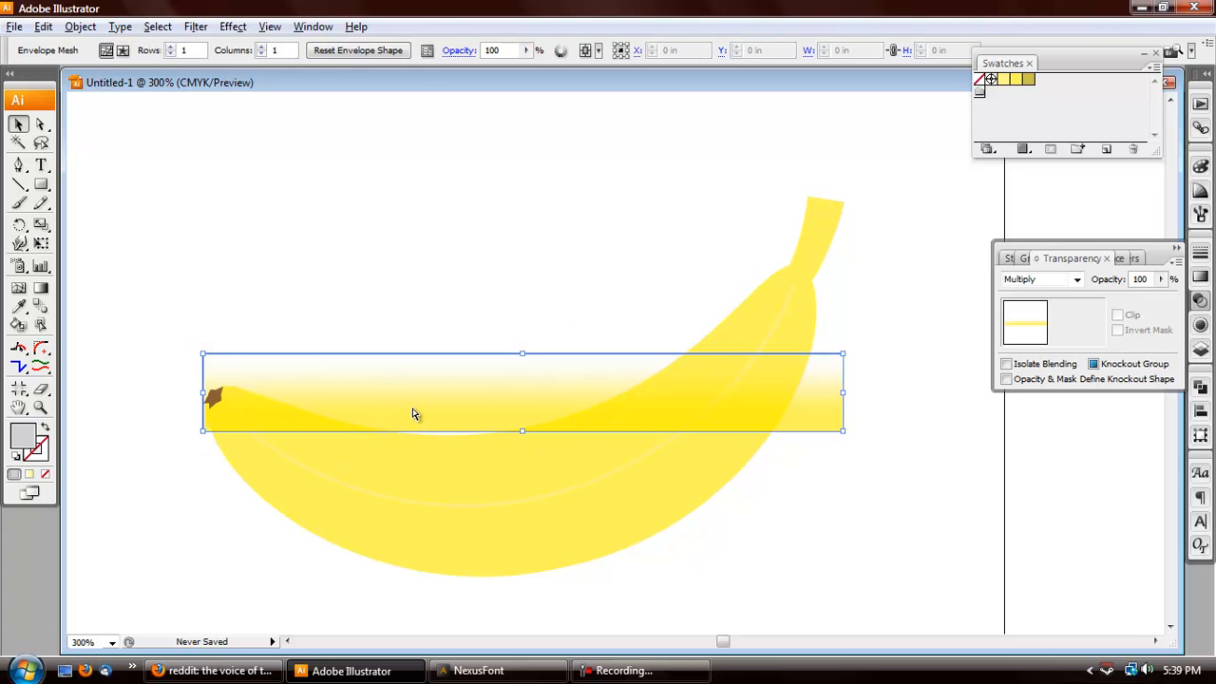
pyautogui.hotkey('ctrl', 'z')
pyautogui.click(412, 302)
pyautogui.click(435, 374)
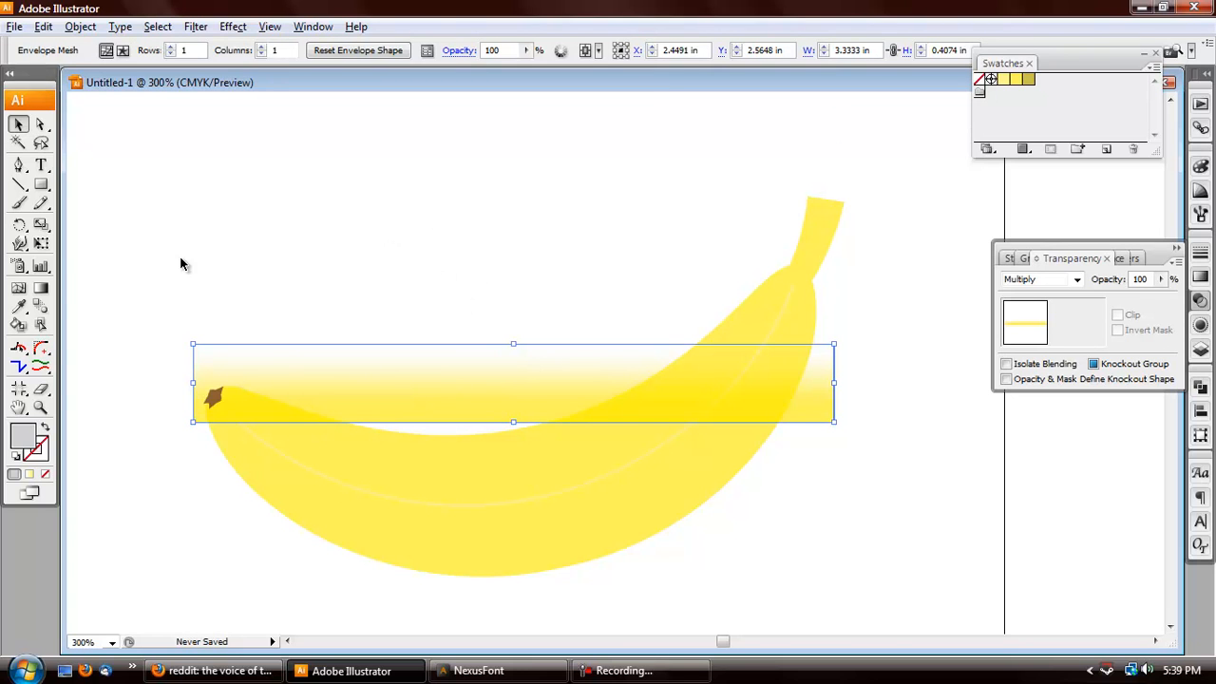
# Edit the envelope's contents and change the yellow end of the gradient to the dark yellow swatch, then return to editing the envelope
pyautogui.click(124, 50)
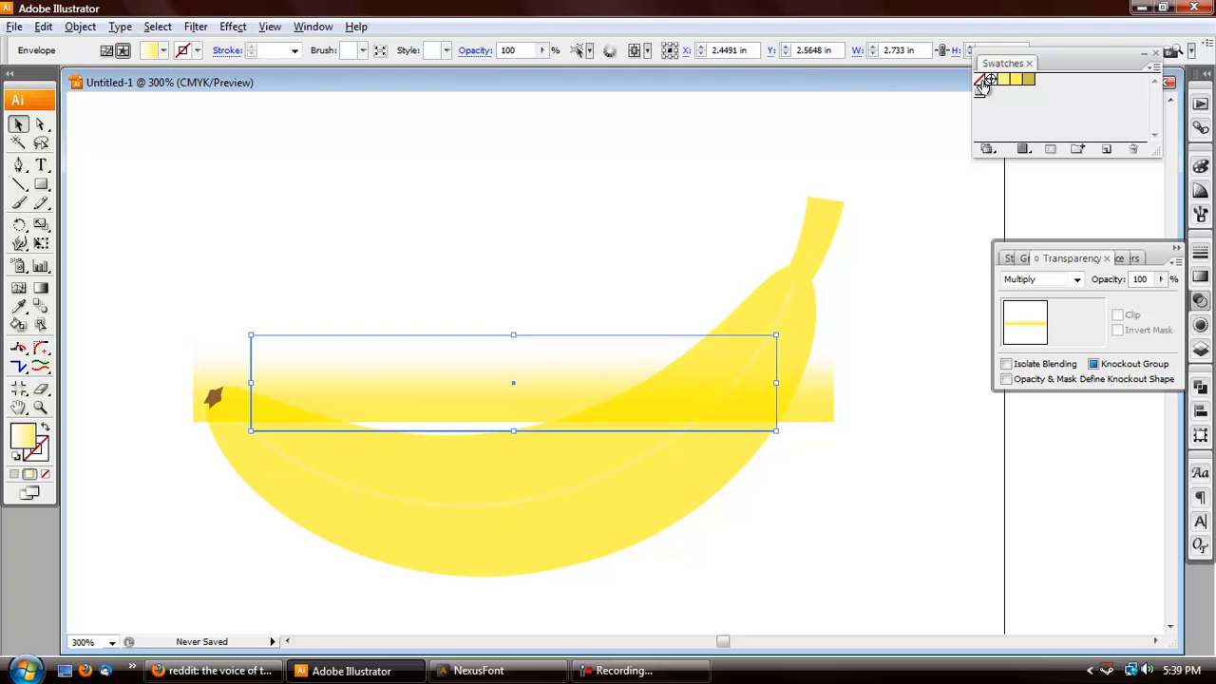
pyautogui.click(1022, 258)
pyautogui.moveTo(1029, 80); pyautogui.dragTo(1163, 428)
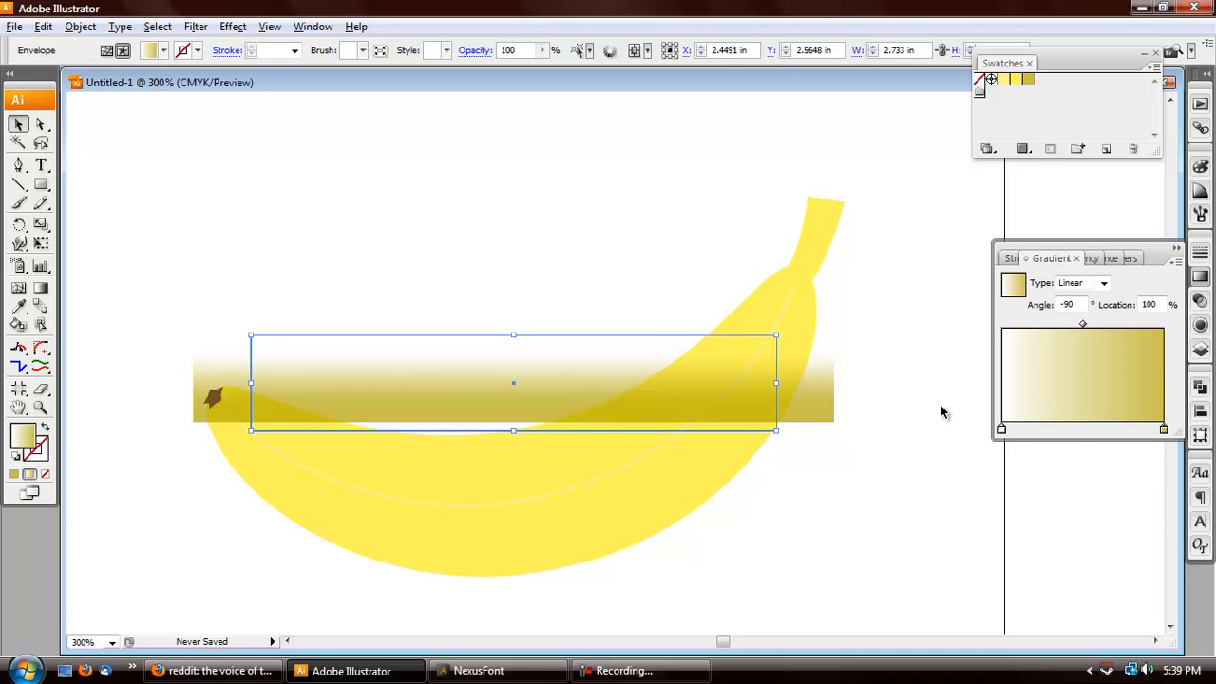
pyautogui.click(107, 50)
pyautogui.click(363, 301)
pyautogui.click(487, 396)
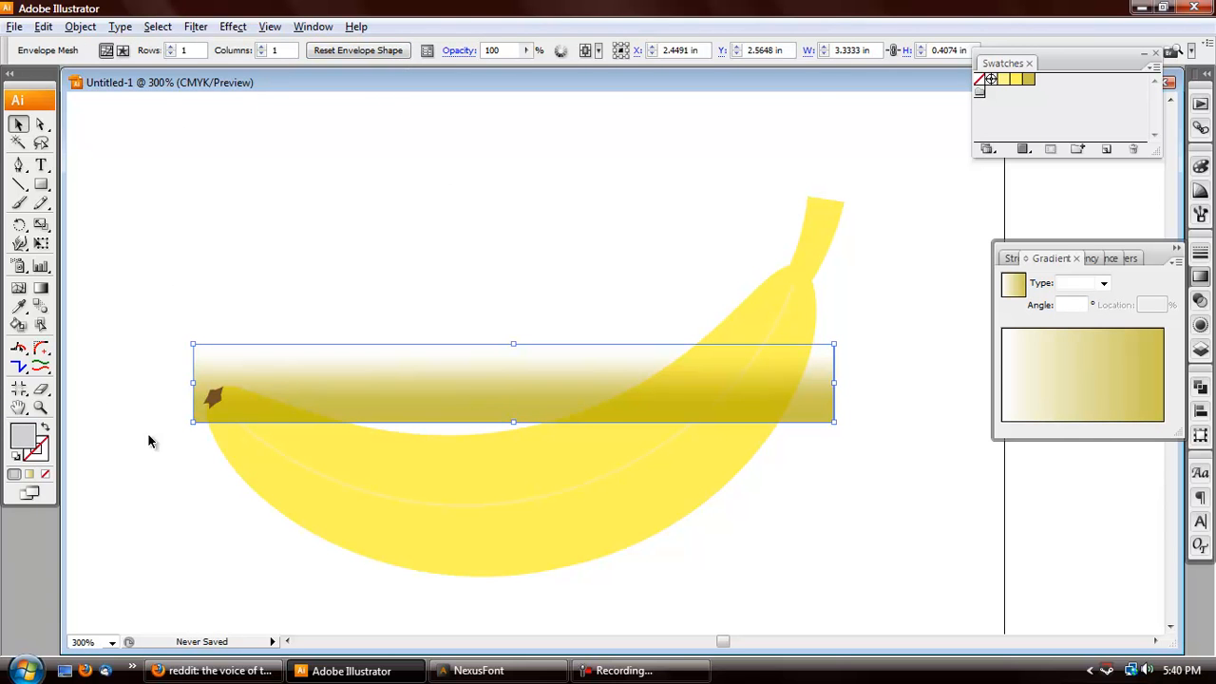
# Bend the mesh rectangle's bottom edge downward along the banana's underside using the lower left point's direction handle
pyautogui.click(40, 124)
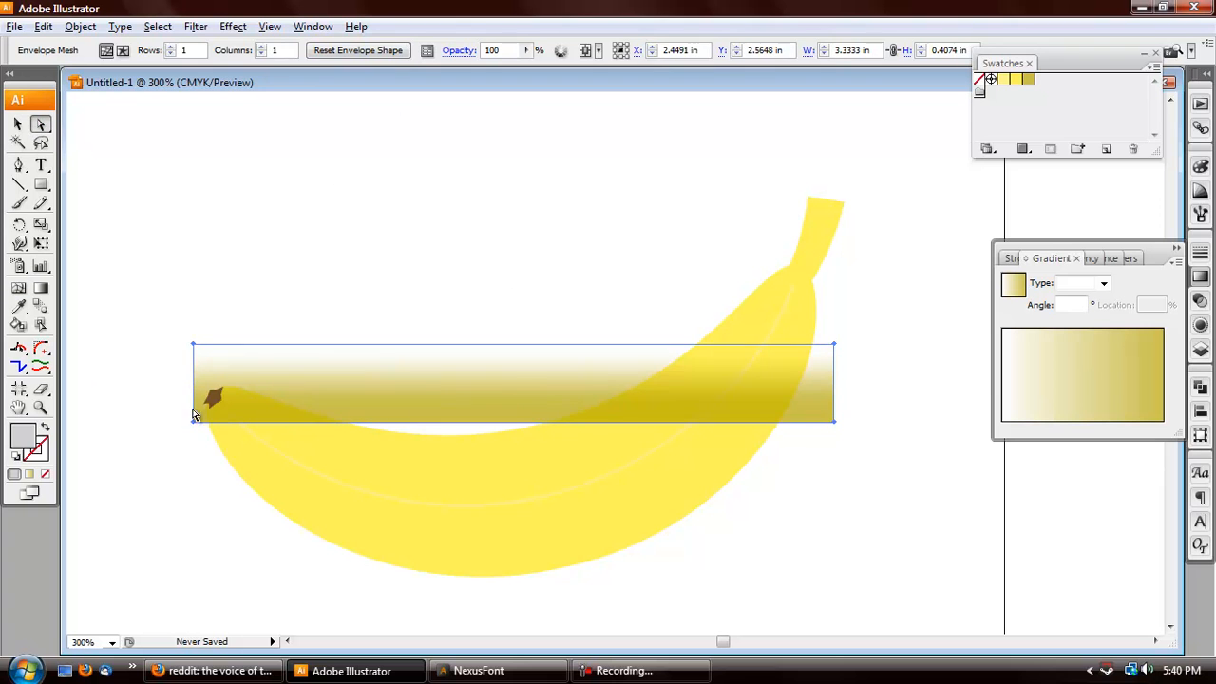
pyautogui.click(196, 418)
pyautogui.moveTo(412, 426); pyautogui.dragTo(508, 586)
pyautogui.moveTo(621, 198); pyautogui.dragTo(825, 202)
# Raise the mesh's upper right corner slightly and bend the top edge down along the banana's inner curve
pyautogui.click(836, 122)
pyautogui.moveTo(836, 122)
pyautogui.mouseDown()
pyautogui.moveTo(831, 111)
pyautogui.moveTo(814, 130)
pyautogui.moveTo(830, 104)
pyautogui.mouseUp()
pyautogui.scroll(4, 833, 149)
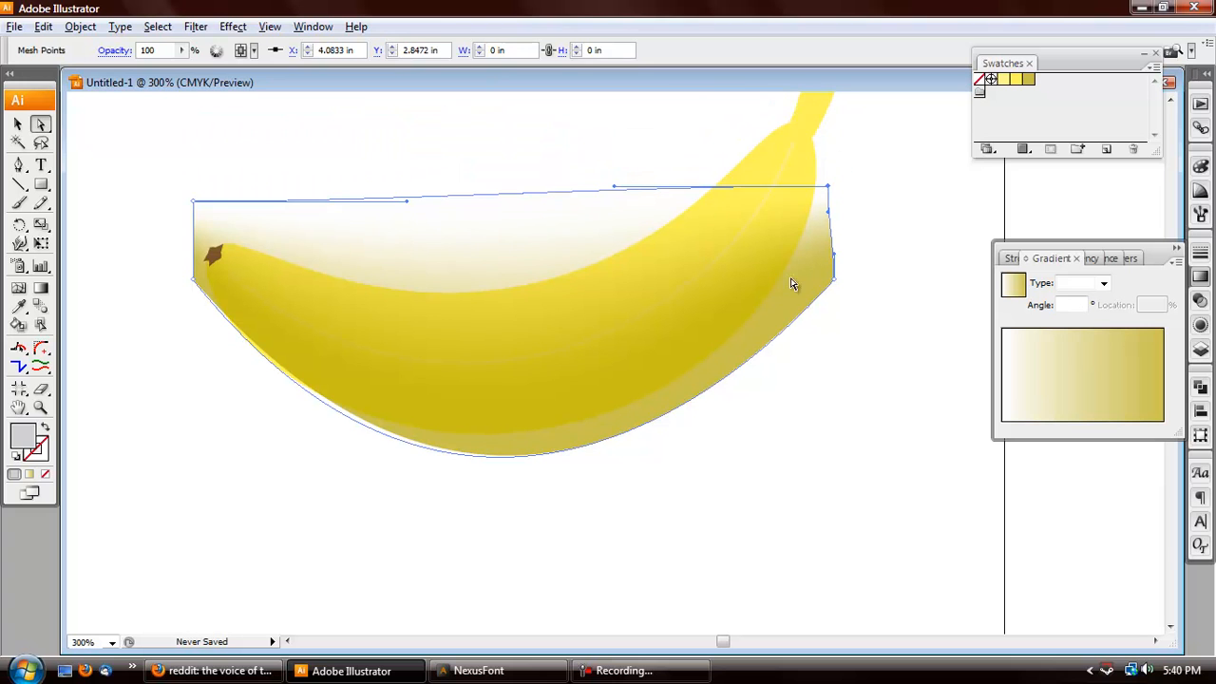
pyautogui.moveTo(613, 190); pyautogui.dragTo(649, 320)
pyautogui.moveTo(409, 205); pyautogui.dragTo(395, 328)
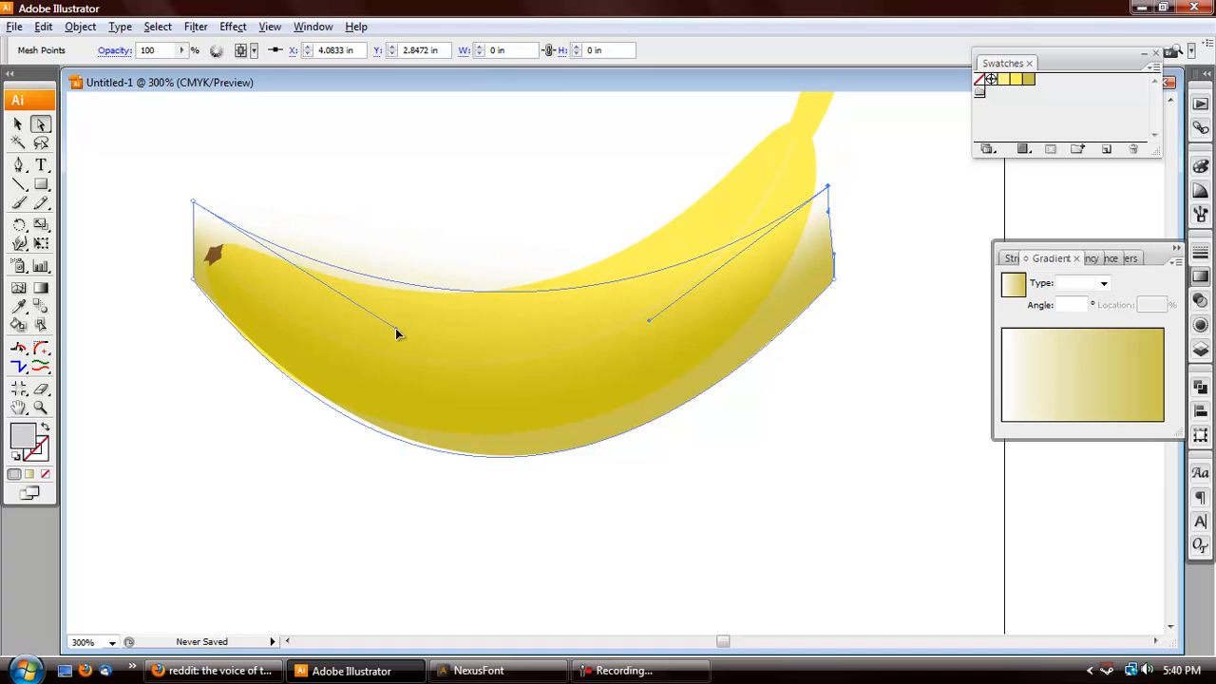
# Refine the mesh's bottom edge with the lower left point's handle so that it bulges further below the banana
pyautogui.click(194, 284)
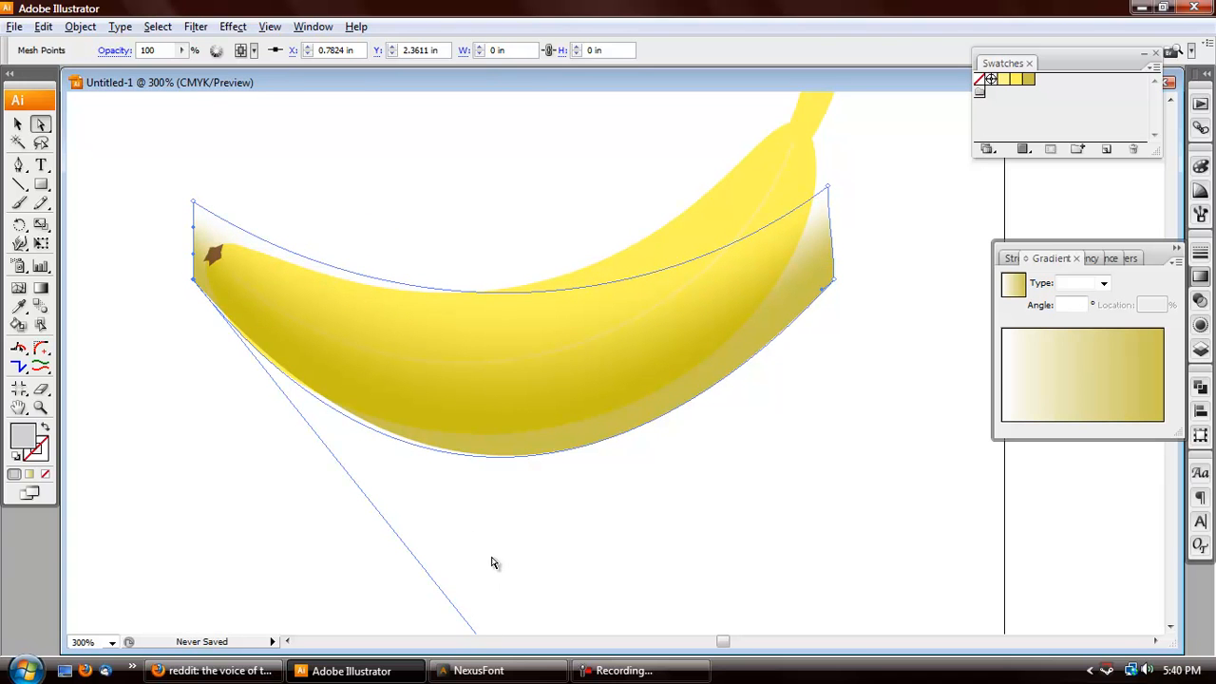
pyautogui.scroll(-5, 491, 562)
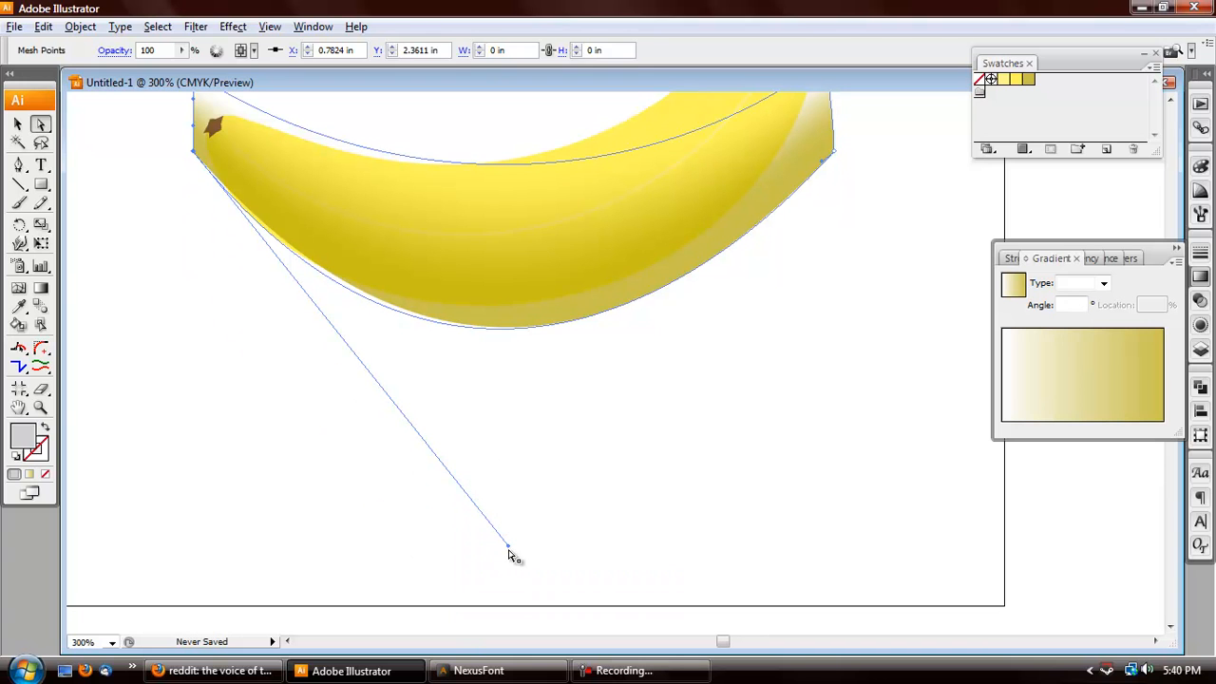
pyautogui.moveTo(509, 555); pyautogui.dragTo(486, 586)
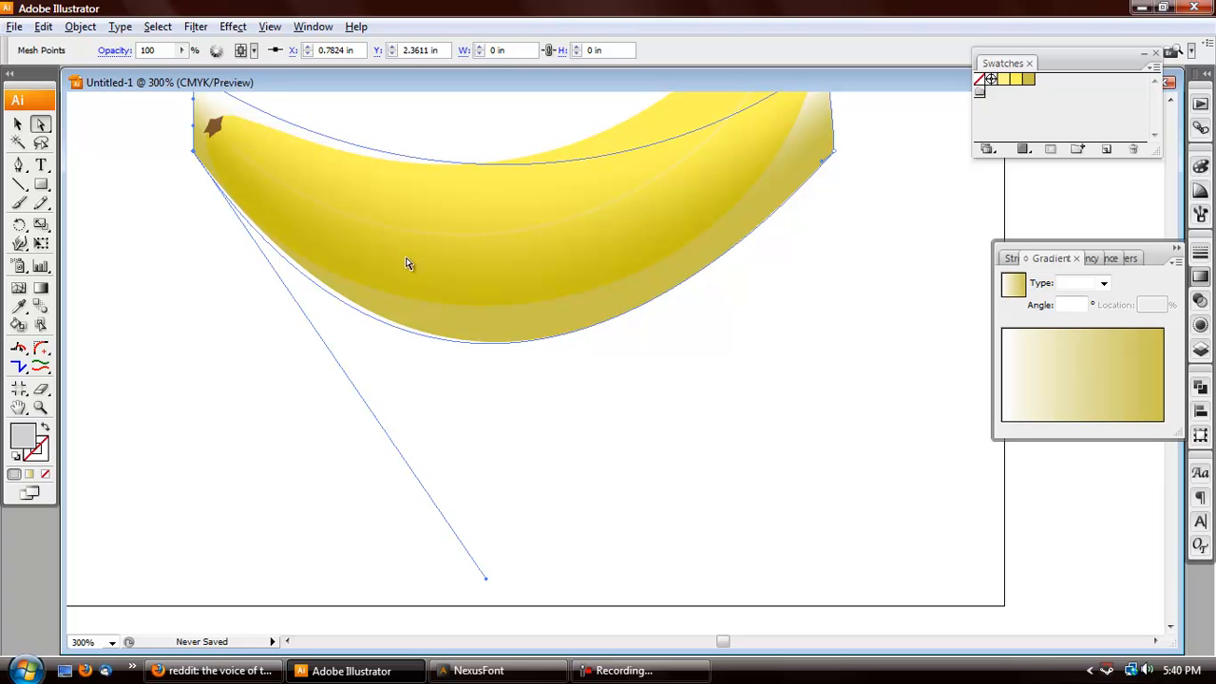
# Lock the whole gradient mesh object
pyautogui.click(21, 126)
pyautogui.scroll(3, 331, 190)
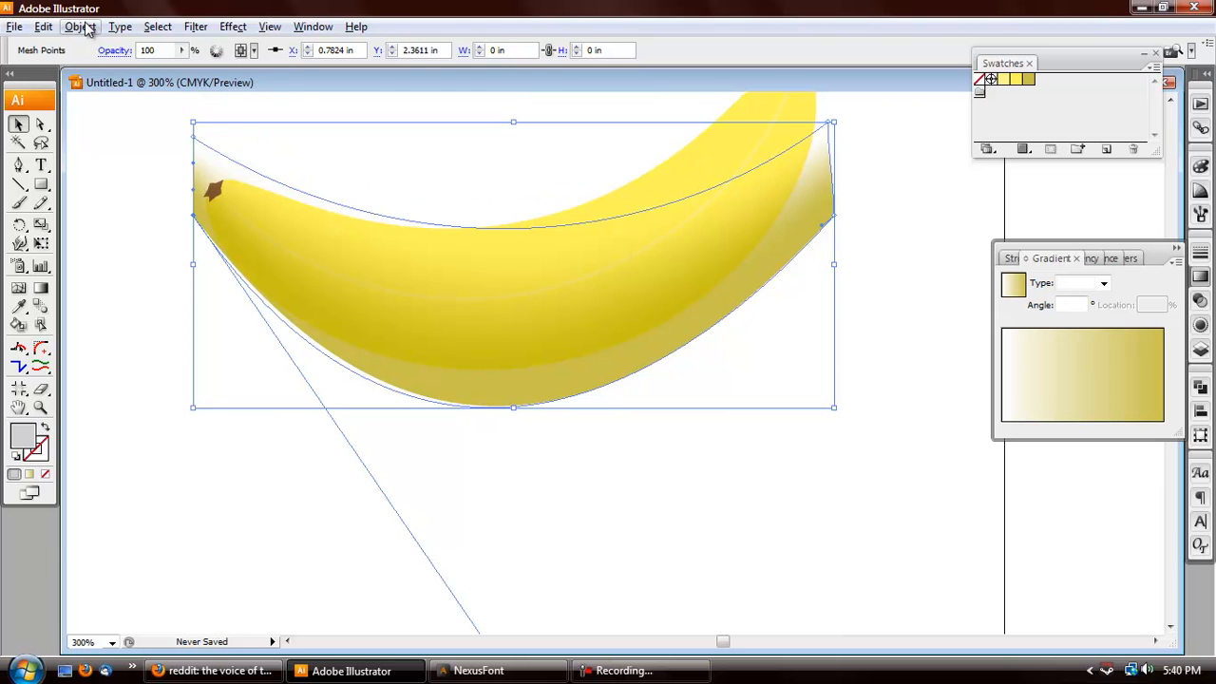
pyautogui.click(82, 26)
pyautogui.moveTo(110, 48)
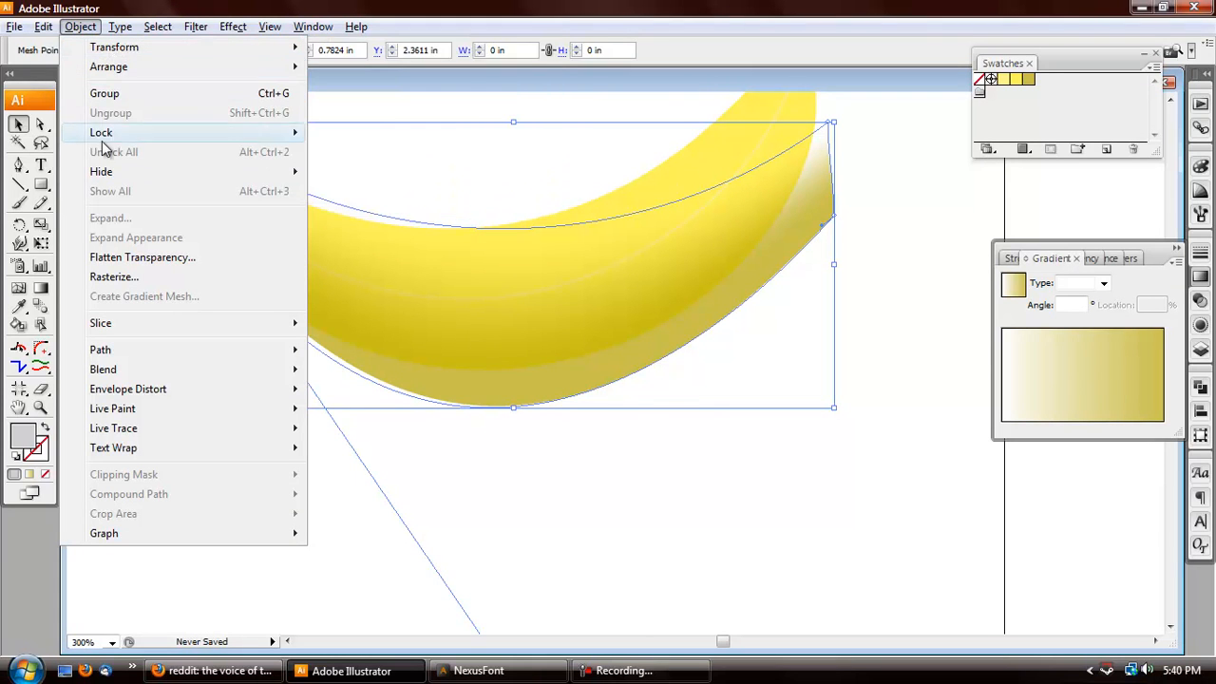
pyautogui.moveTo(124, 138)
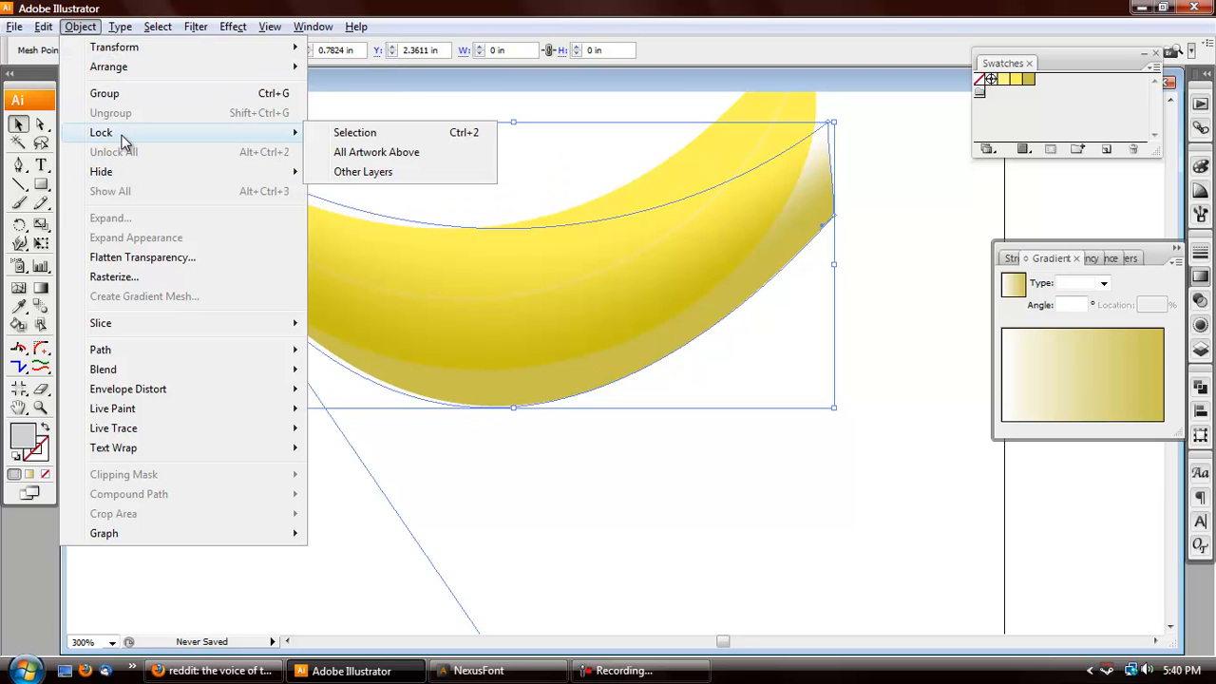
pyautogui.click(440, 136)
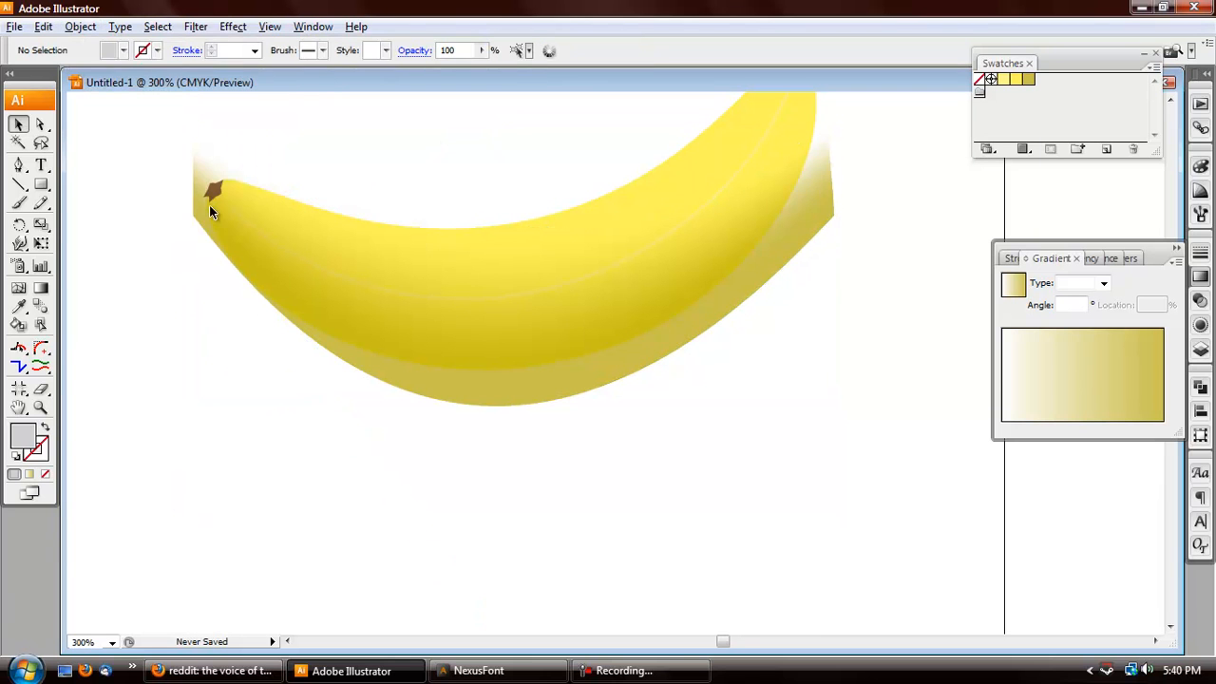
# Copy the yellow banana body and paste the duplicate in front of the gradient mesh
pyautogui.click(662, 187)
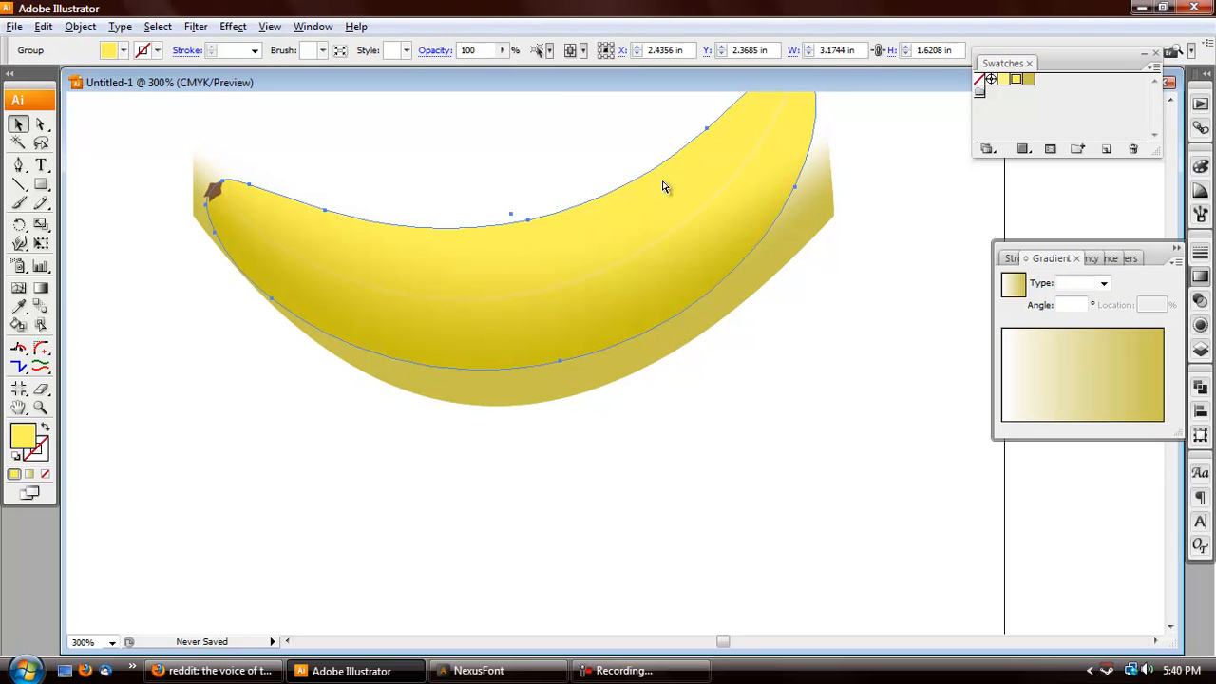
pyautogui.hotkey('ctrl', 'shift', 'b')
pyautogui.hotkey('ctrl', 'shift', 'b')
pyautogui.press(',')
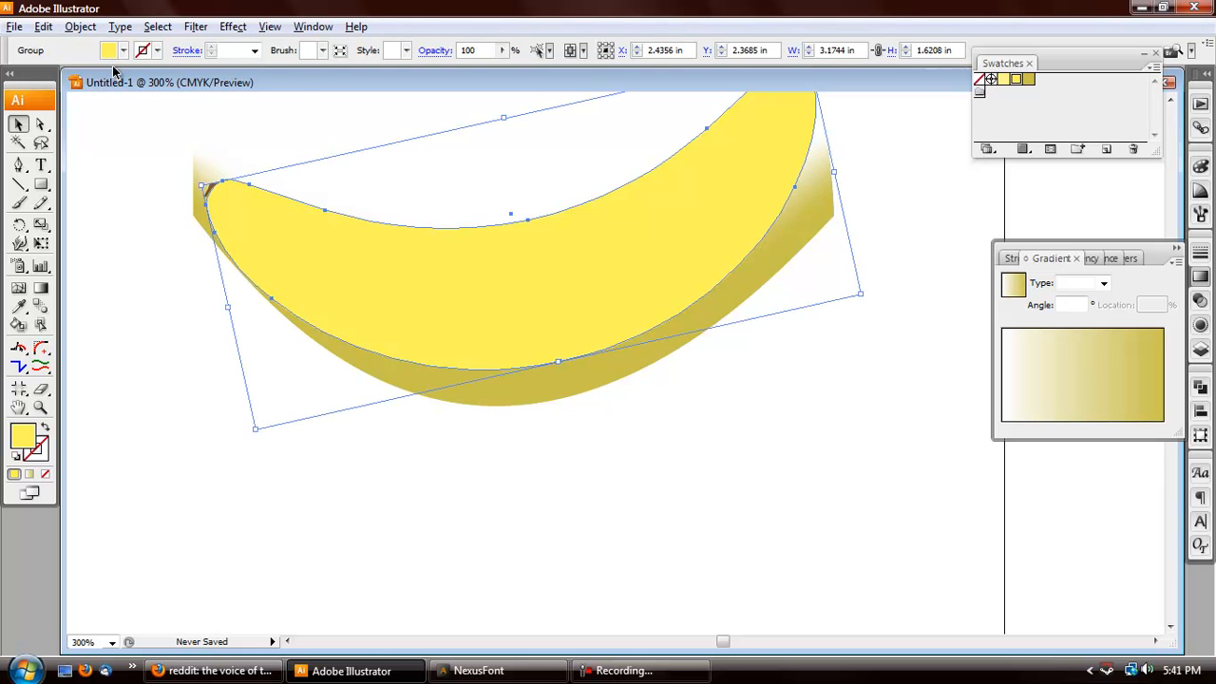
# Unlock the gradient mesh and select it together with the duplicated banana shape
pyautogui.click(81, 26)
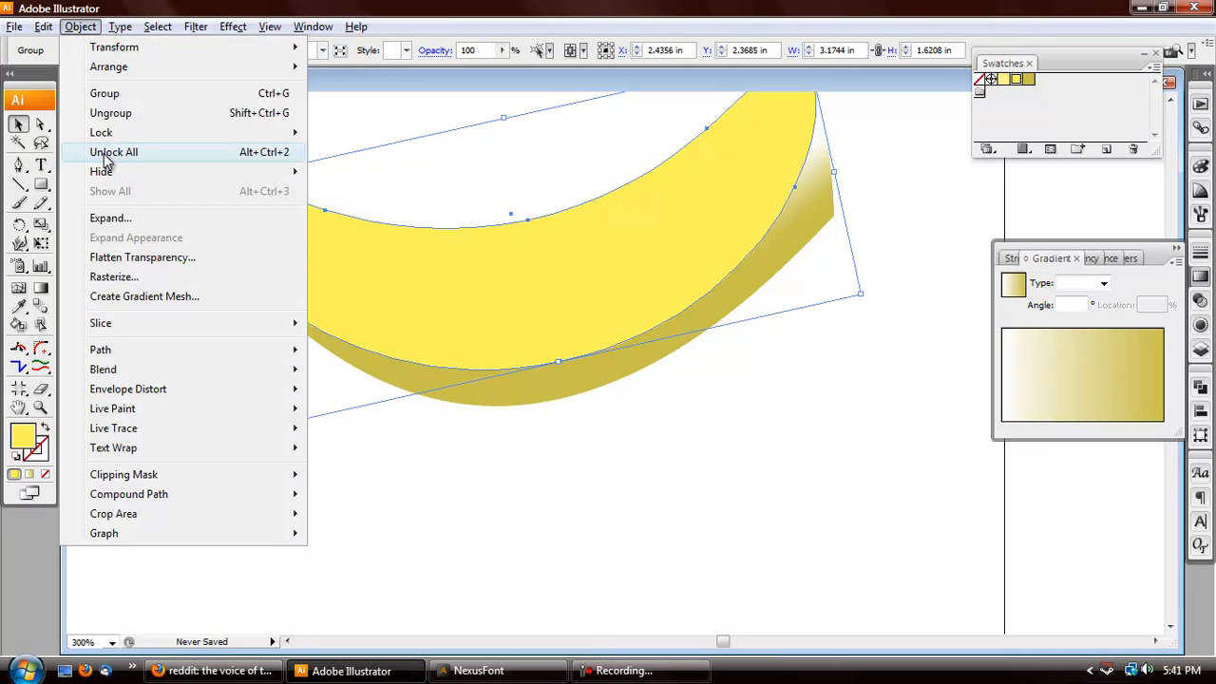
pyautogui.click(105, 153)
pyautogui.hotkey('alt', 'ctrl', 'c')
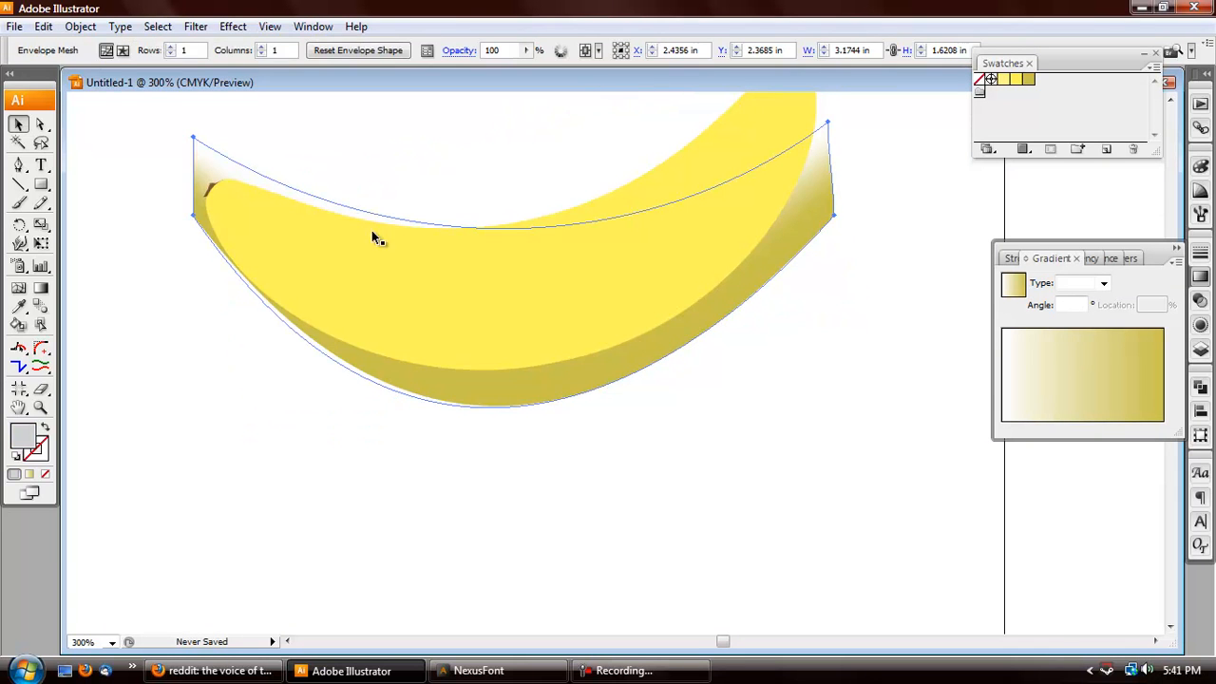
pyautogui.hotkey('ctrl', 'z')
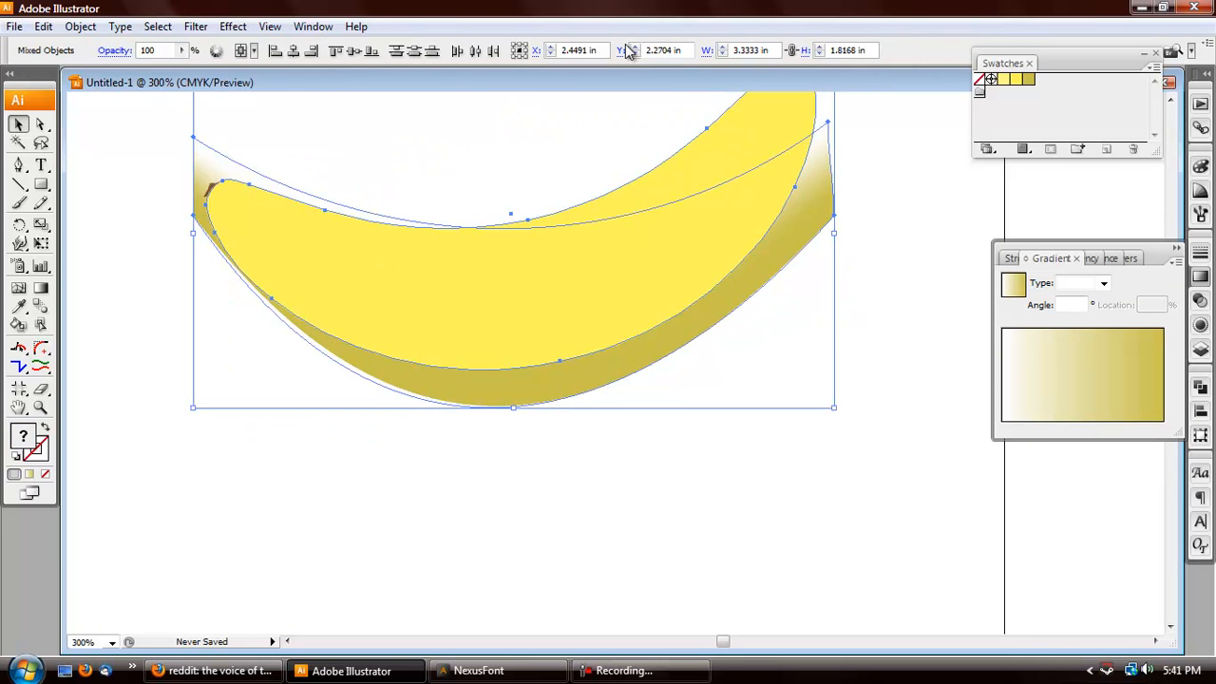
pyautogui.scroll(4, 773, 280)
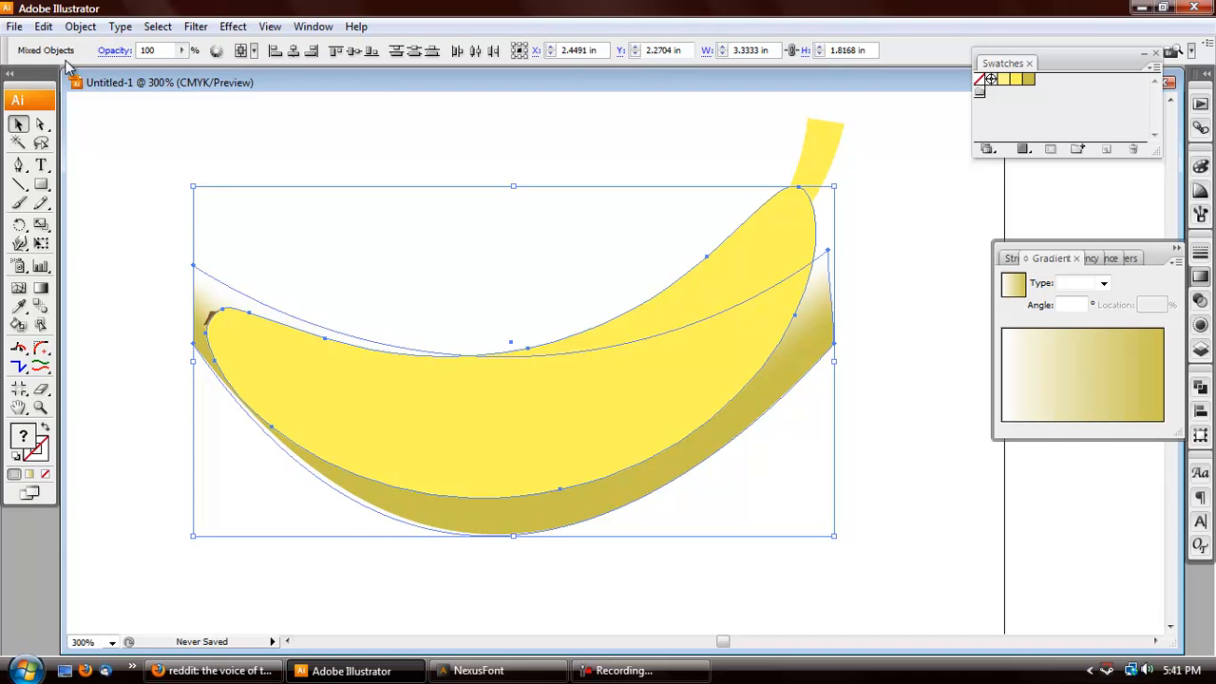
# Make a clipping mask that trims the gradient mesh to the duplicated banana shape, and deselect it
pyautogui.click(85, 29)
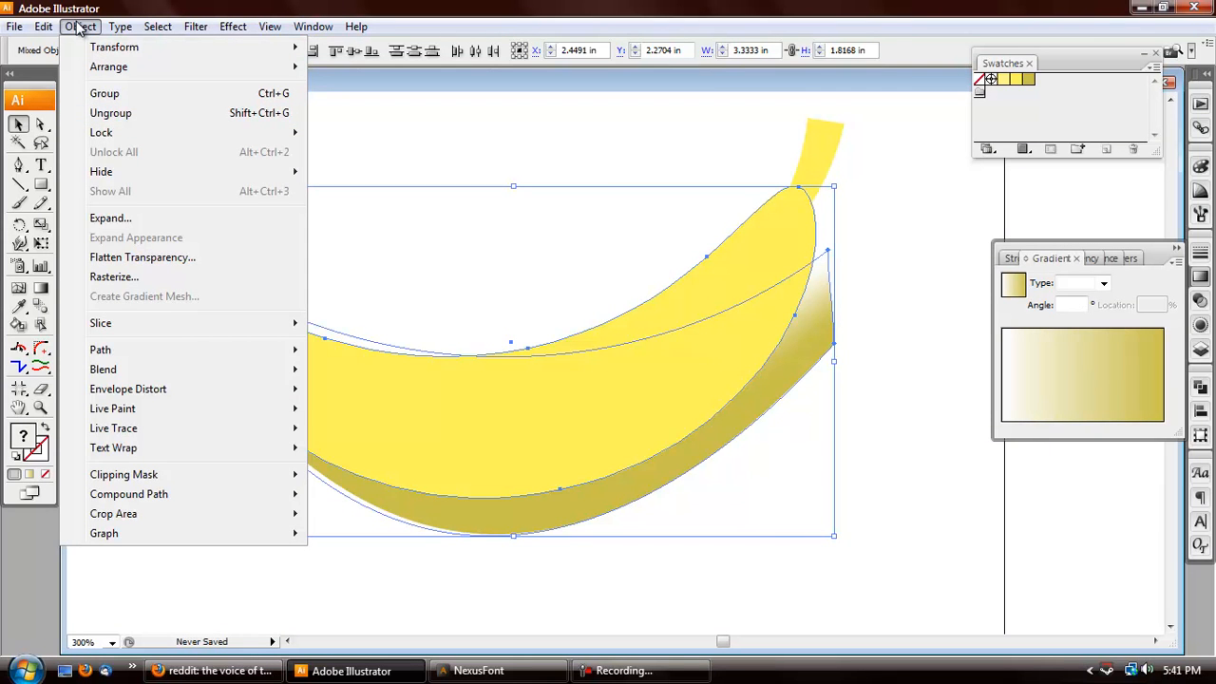
pyautogui.moveTo(200, 348)
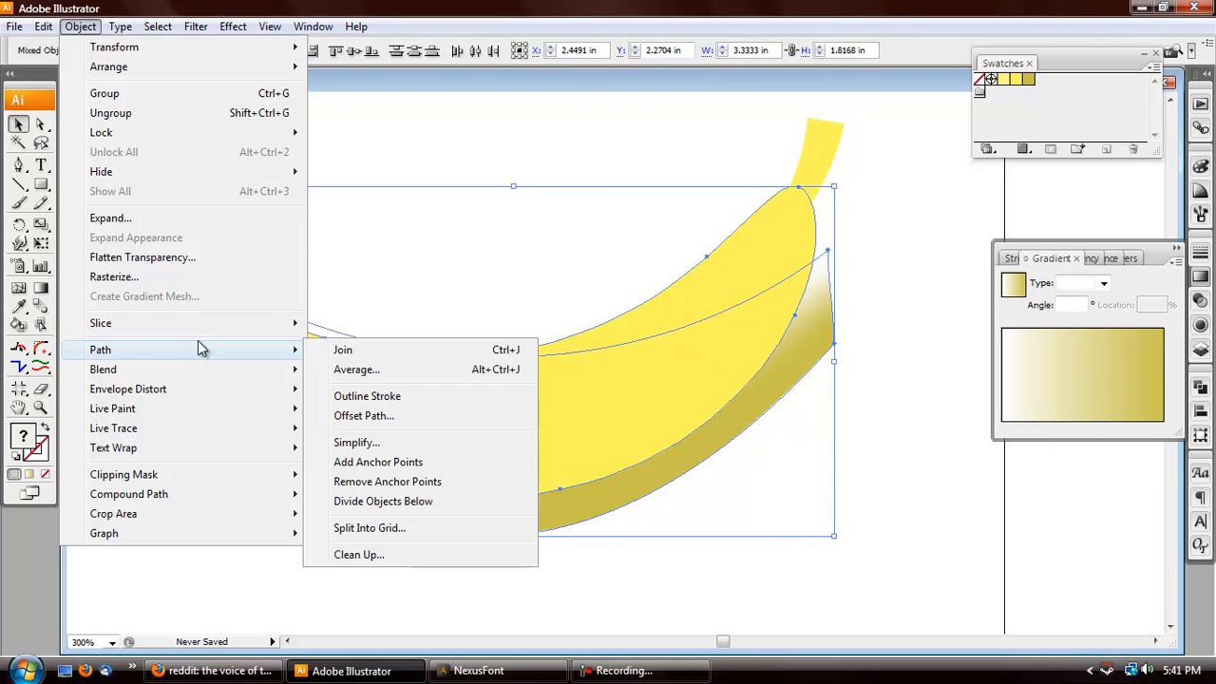
pyautogui.moveTo(289, 476)
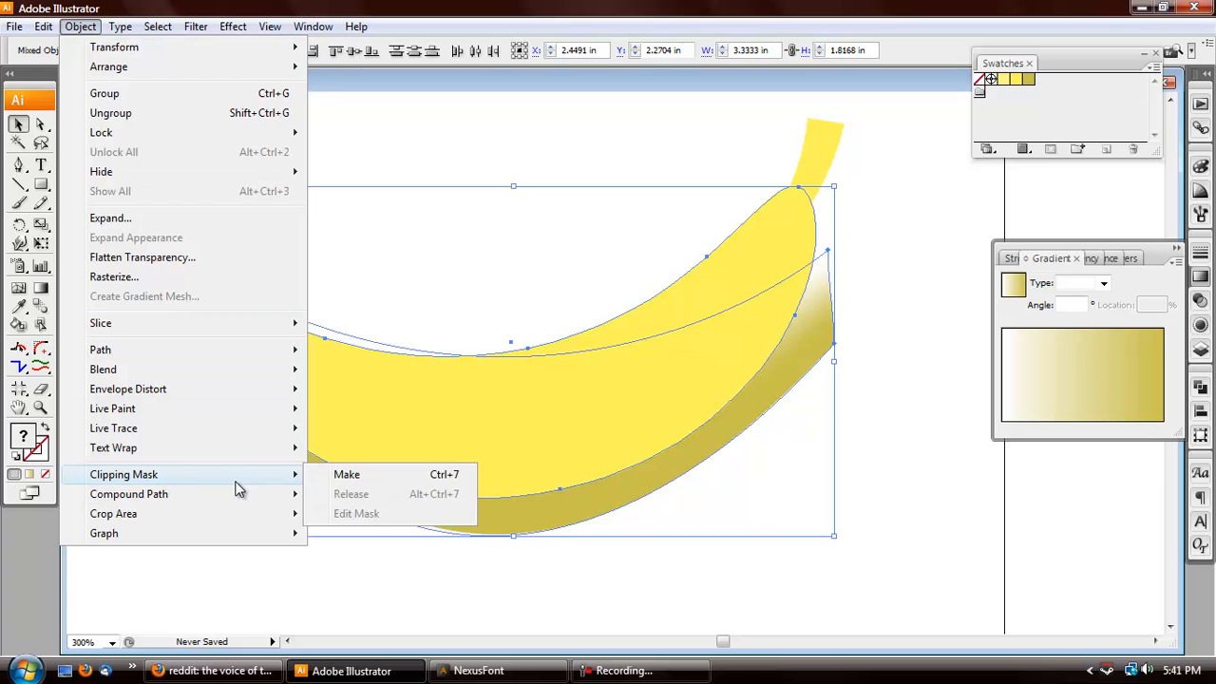
pyautogui.click(394, 475)
pyautogui.click(357, 162)
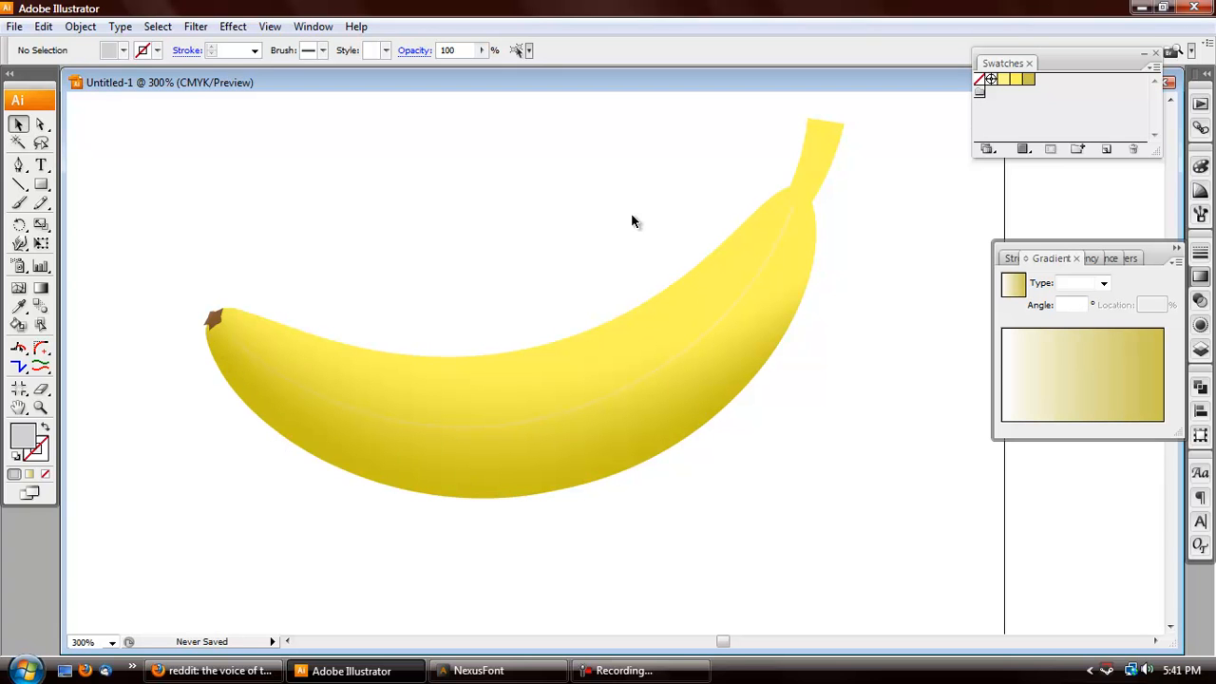
pyautogui.click(232, 342)
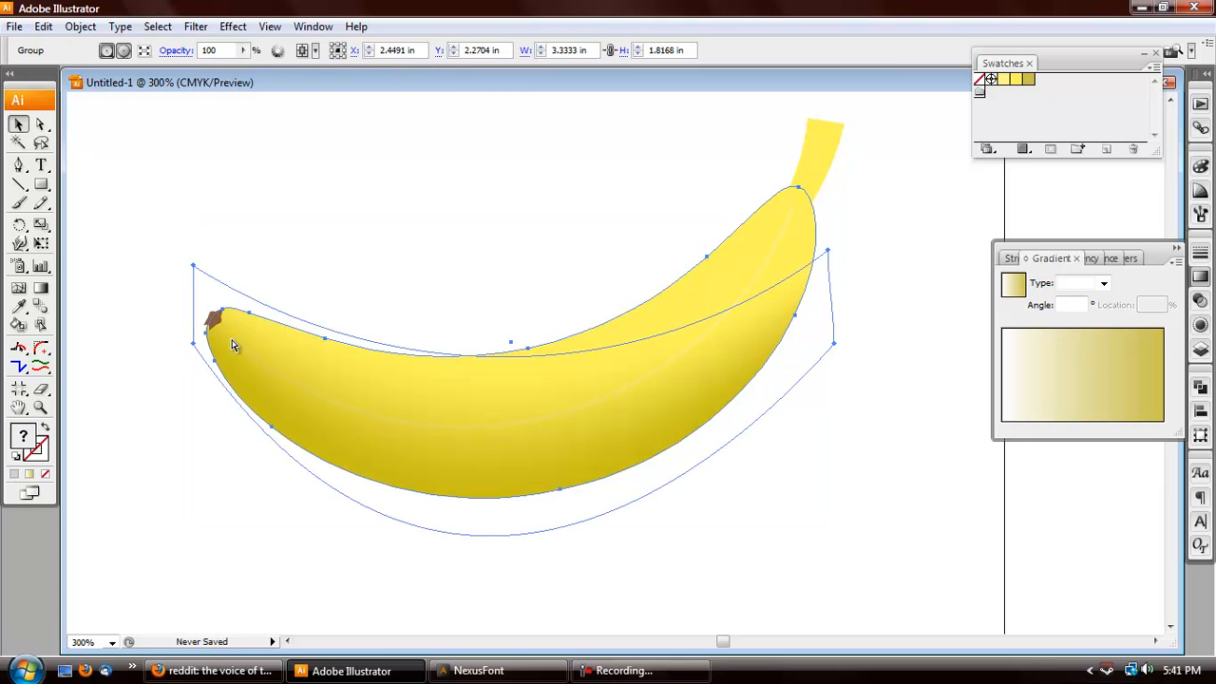
pyautogui.click(328, 143)
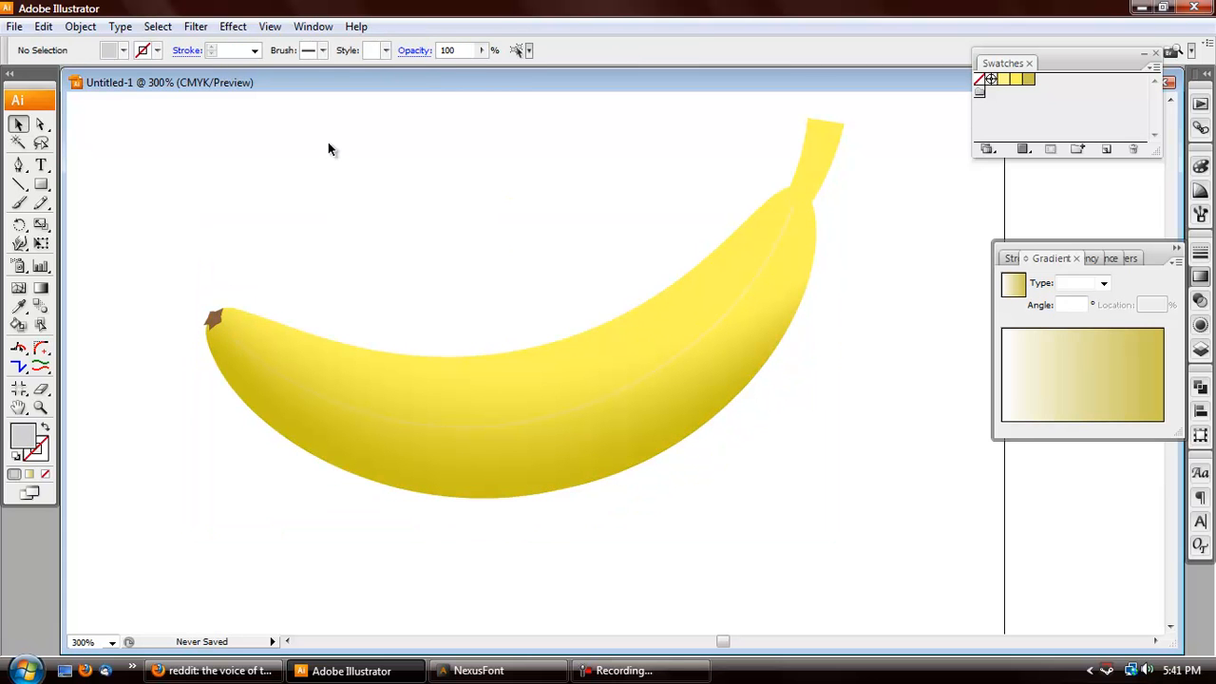
pyautogui.click(355, 373)
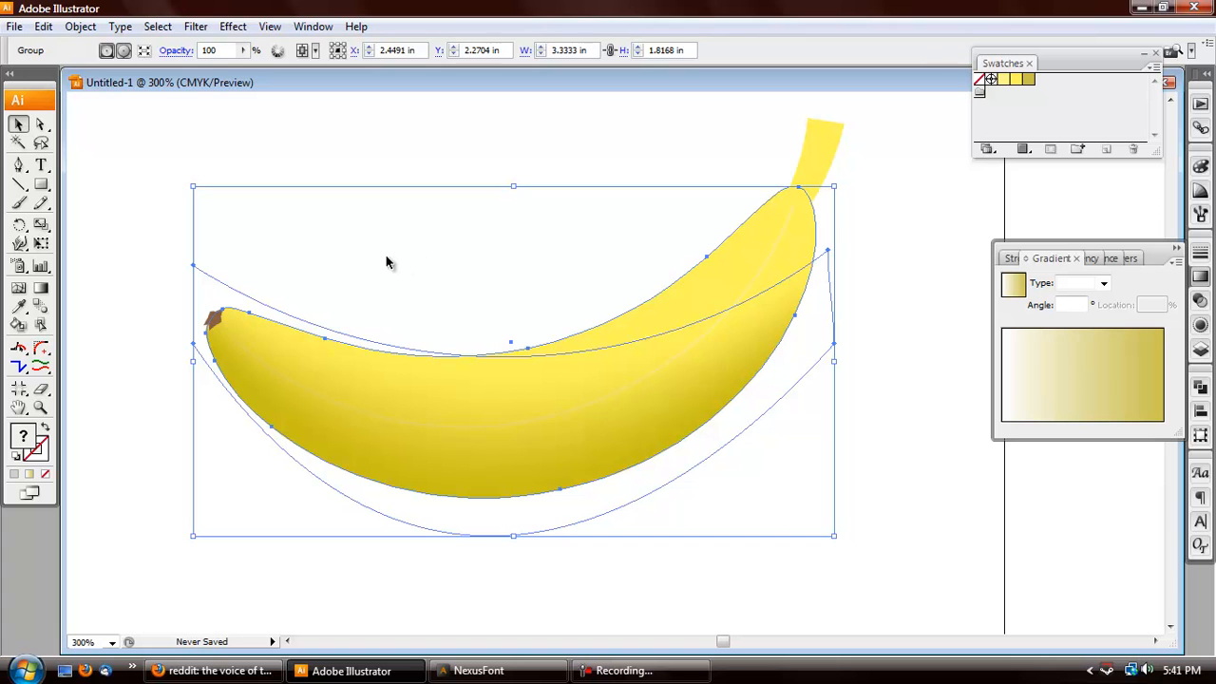
pyautogui.click(330, 275)
# Delete the clipped gradient group from the banana
pyautogui.click(394, 349)
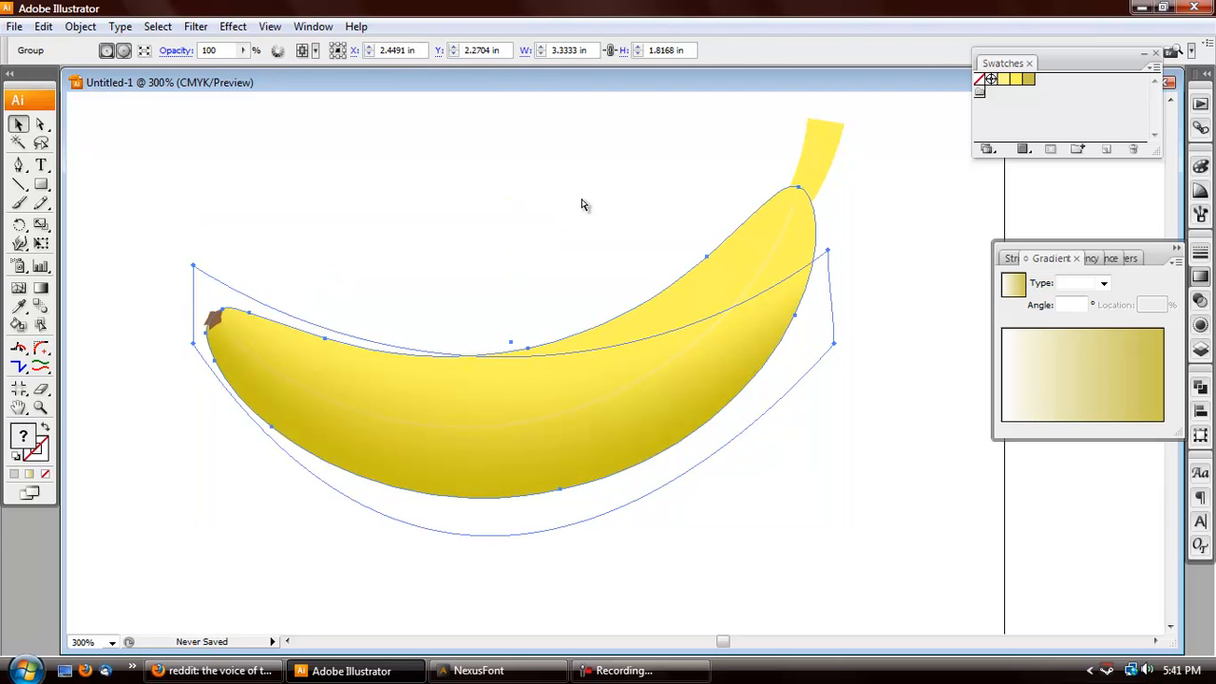
pyautogui.click(423, 130)
pyautogui.press('Delete')
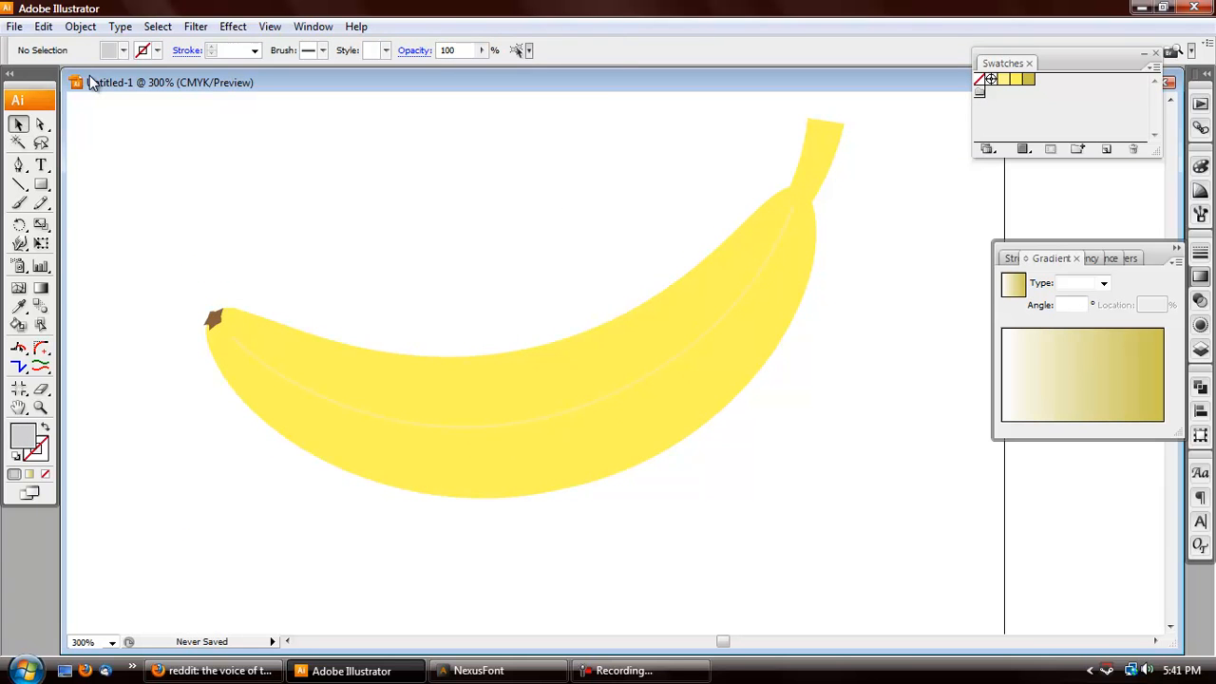
# Draw a rectangle about 2.43 in wide and 0.27 in high above the banana
pyautogui.click(41, 185)
pyautogui.moveTo(262, 130); pyautogui.dragTo(729, 183)
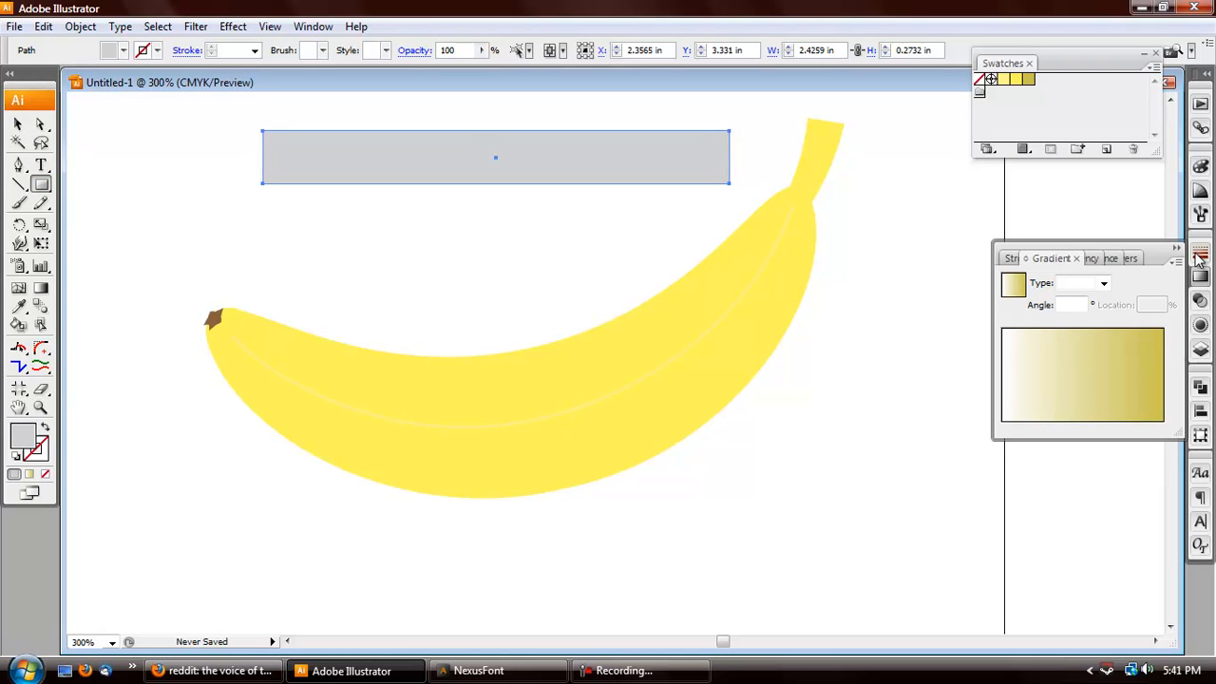
# Fill the rectangle with a linear gradient and change its end stop to grayscale black at 100% K
pyautogui.click(1163, 429)
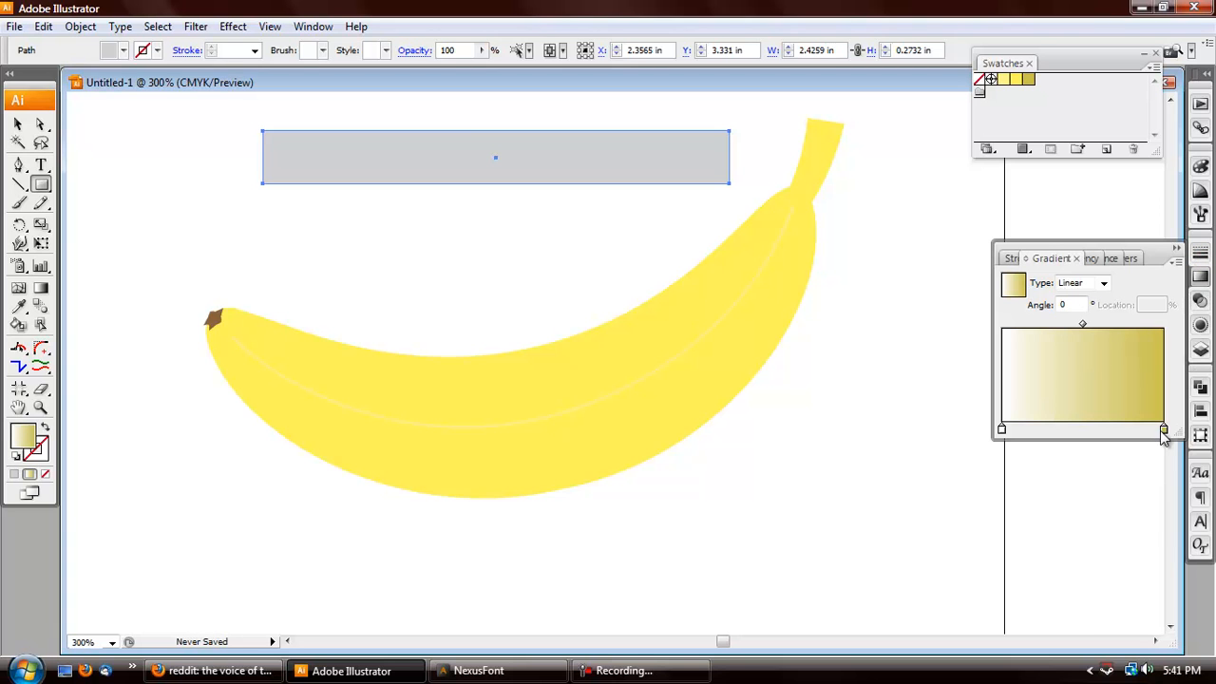
pyautogui.doubleClick(1163, 430)
pyautogui.click(1177, 176)
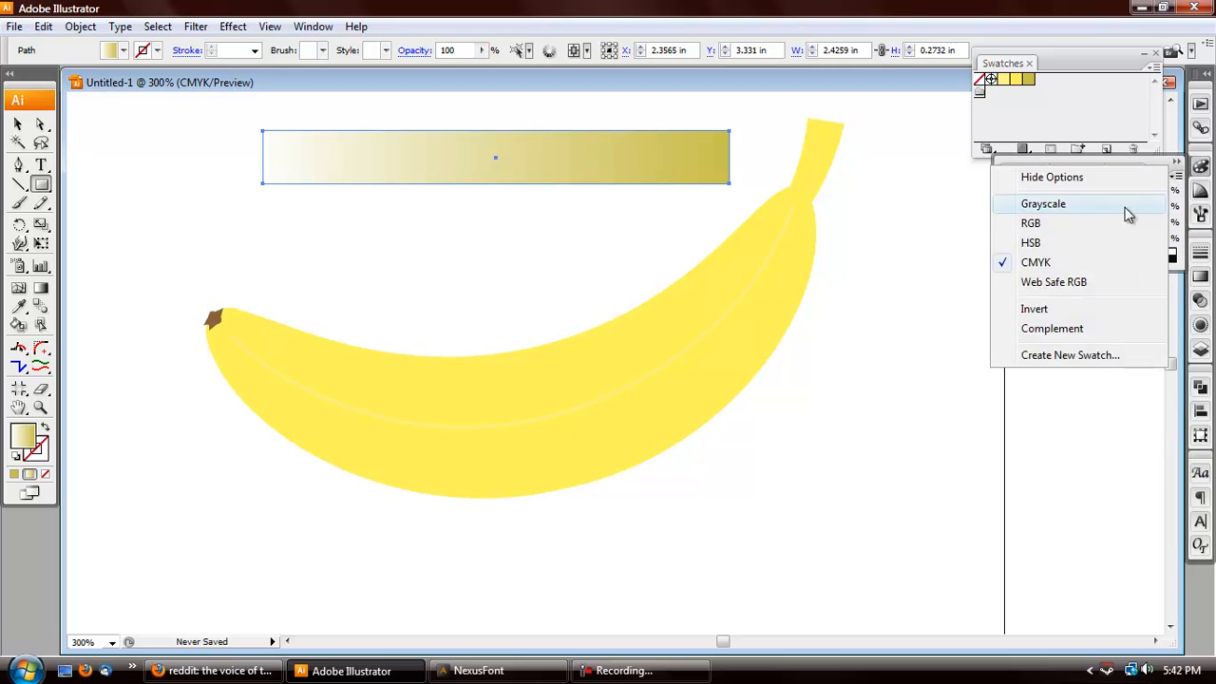
pyautogui.click(1073, 205)
pyautogui.moveTo(1073, 207); pyautogui.dragTo(1140, 197)
pyautogui.press('g')
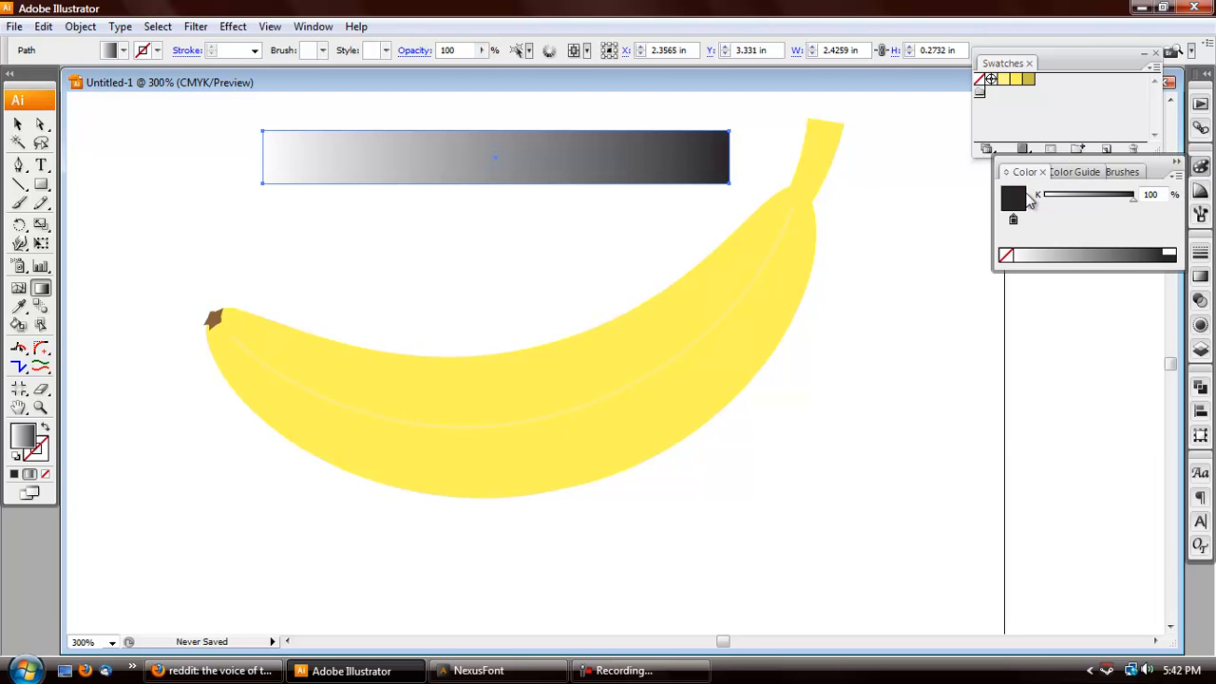
# Set the angle of the rectangle's linear gradient to 90 degrees
pyautogui.click(1201, 277)
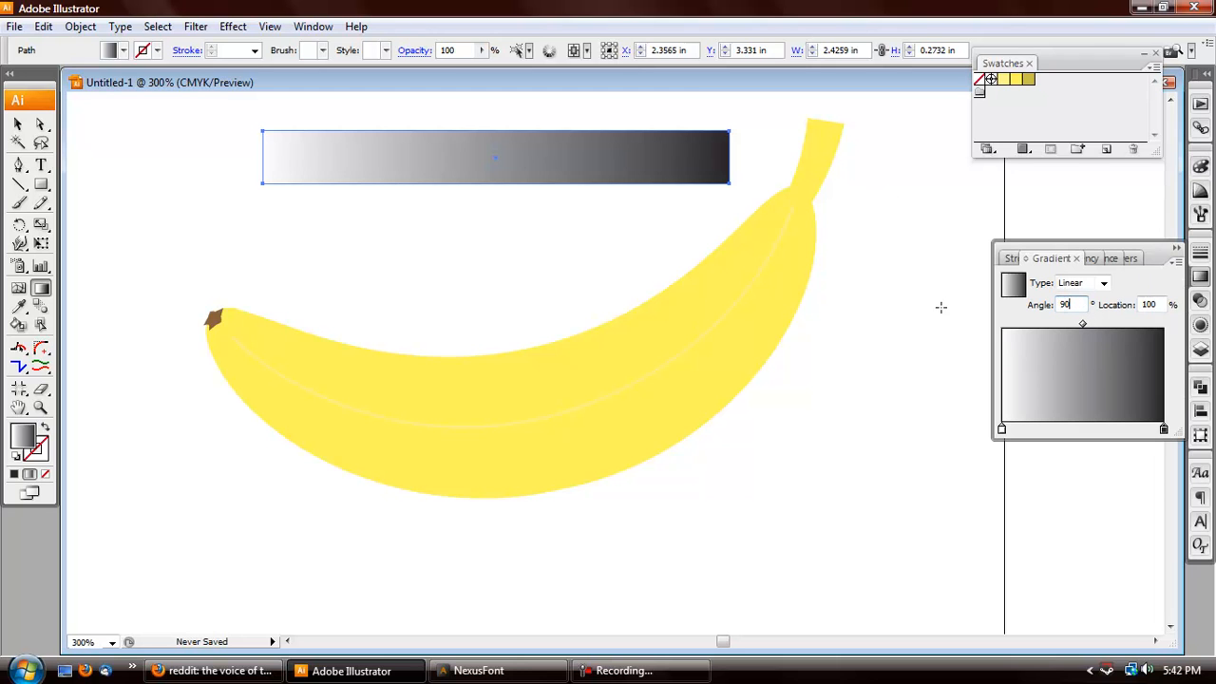
pyautogui.write('90')
pyautogui.press('Return')
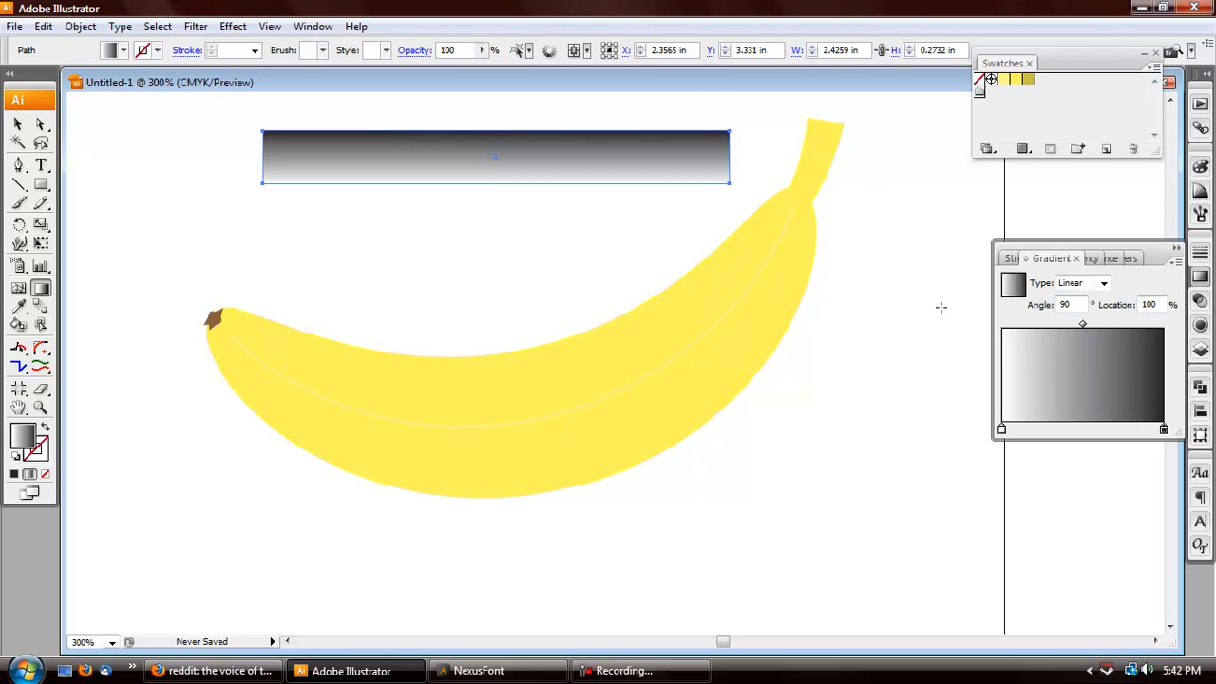
# Expand the fill of the gradient rectangle into 255 specified objects
pyautogui.click(17, 125)
pyautogui.click(89, 26)
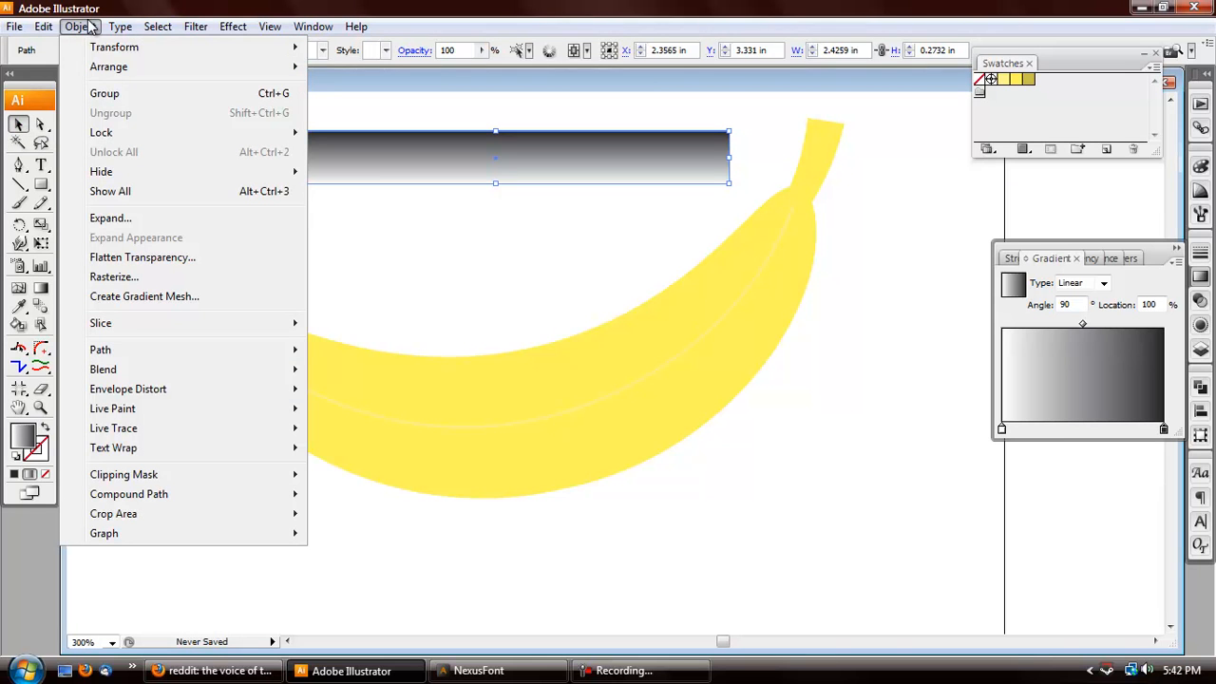
pyautogui.click(121, 226)
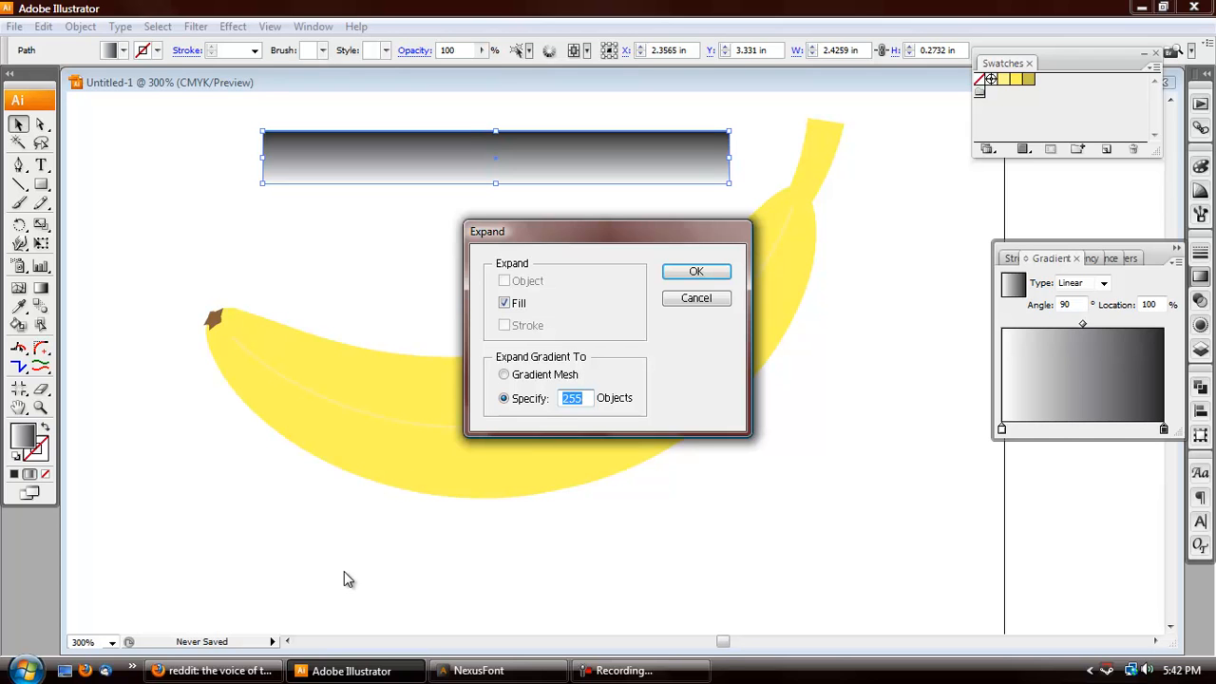
pyautogui.moveTo(243, 674)
pyautogui.click(708, 274)
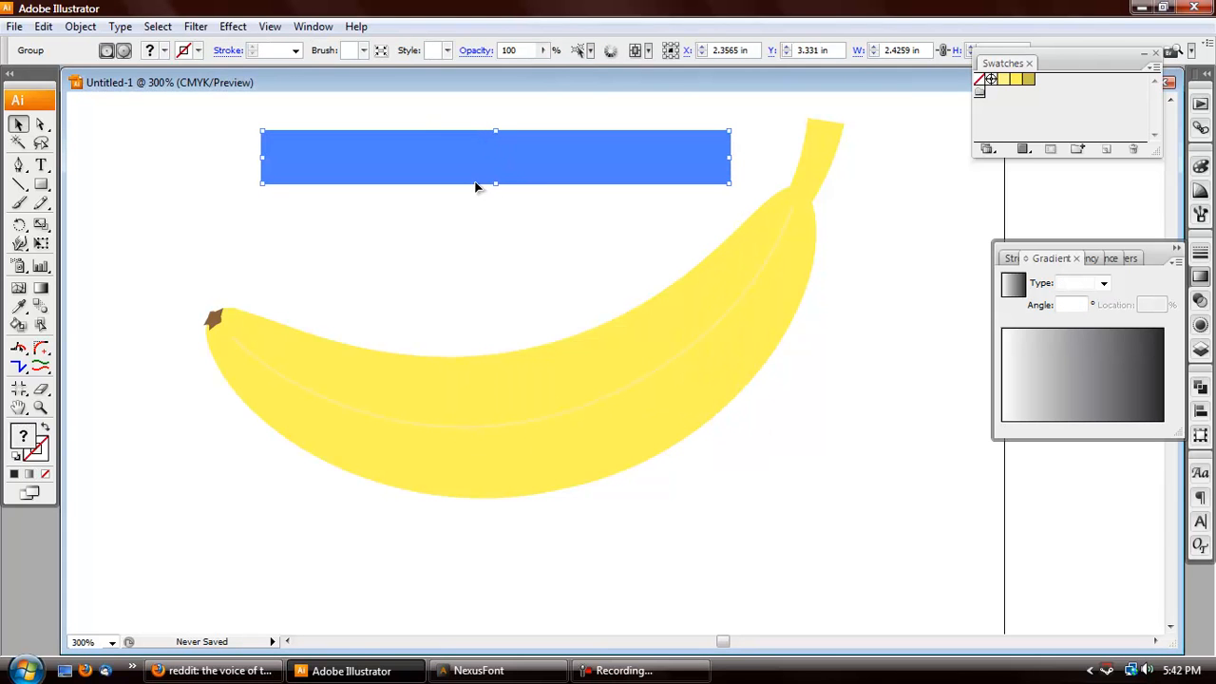
# Compare the gray K values of two neighbouring strips inside the expanded gradient
pyautogui.scroll(6, 497, 158)
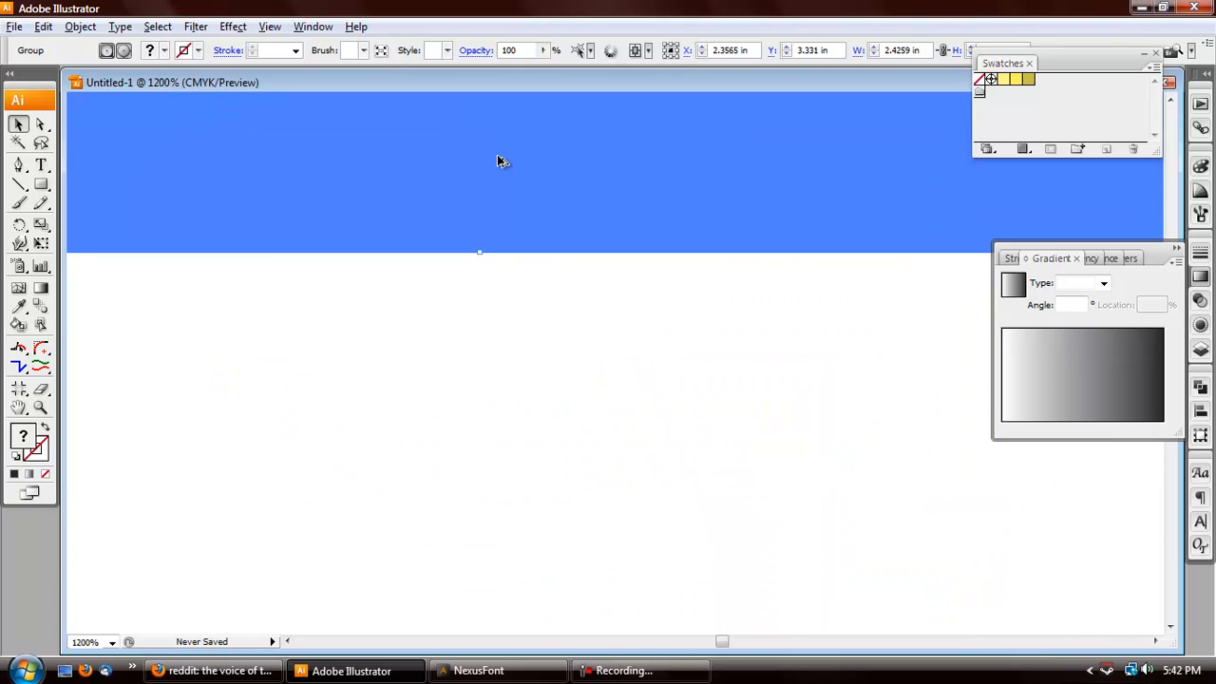
pyautogui.click(516, 433)
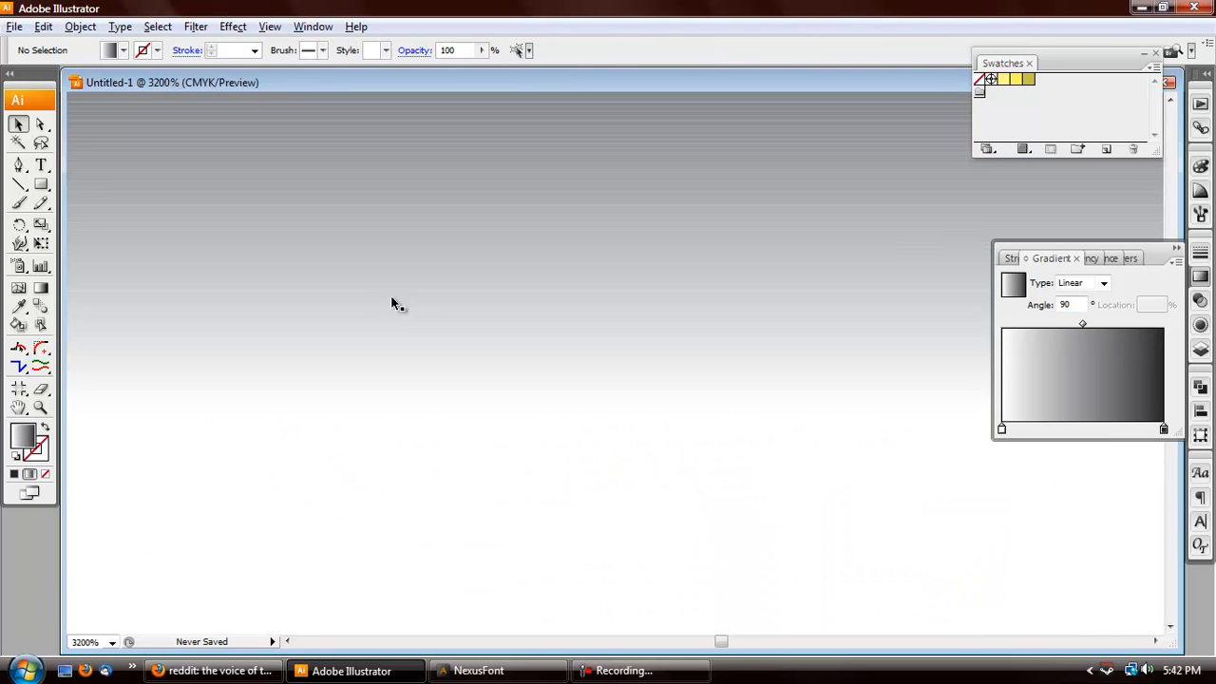
pyautogui.click(41, 124)
pyautogui.click(372, 119)
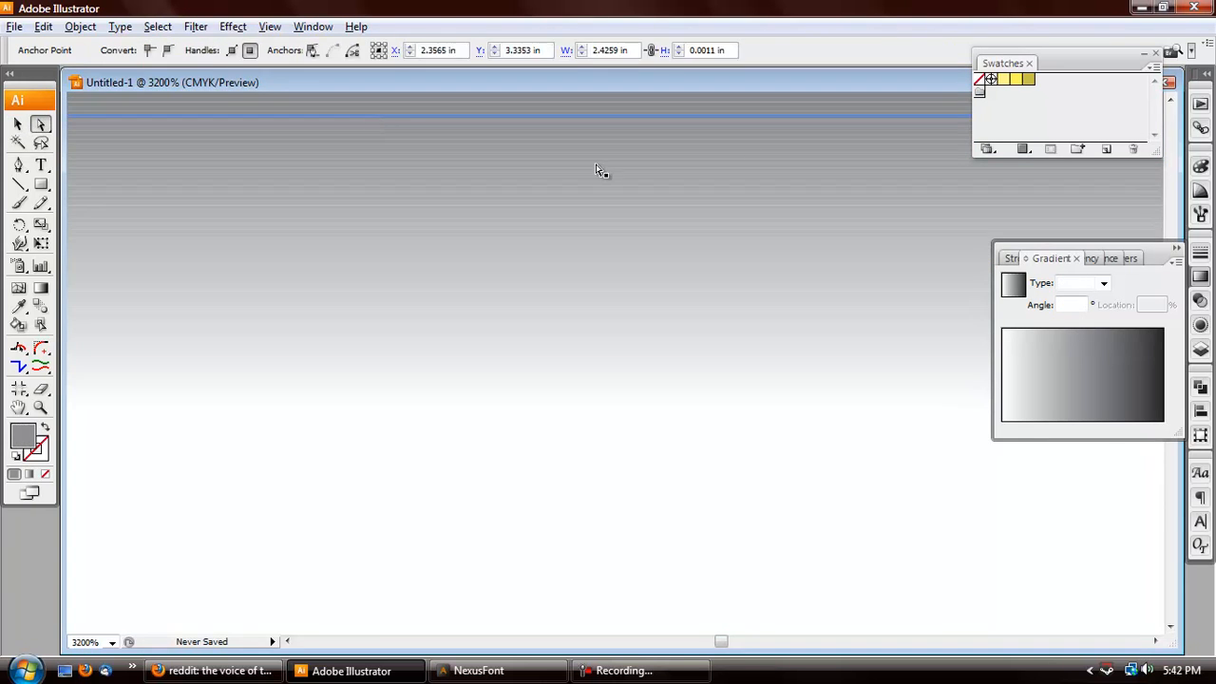
pyautogui.click(1201, 166)
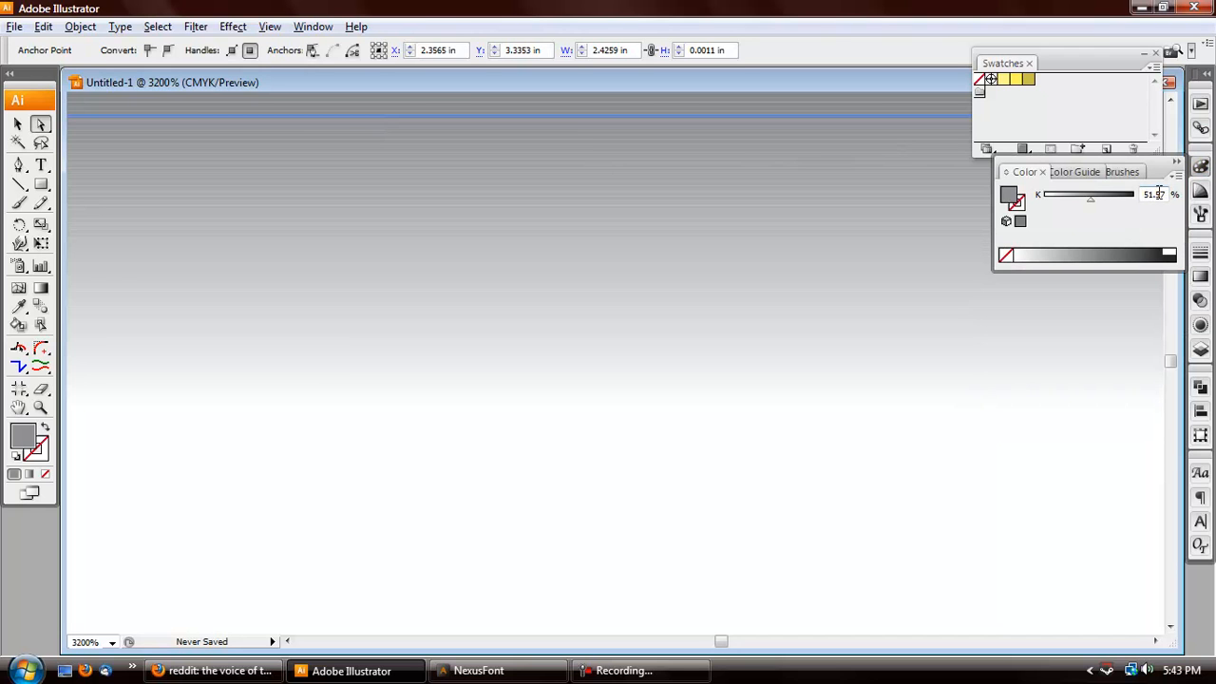
pyautogui.click(777, 120)
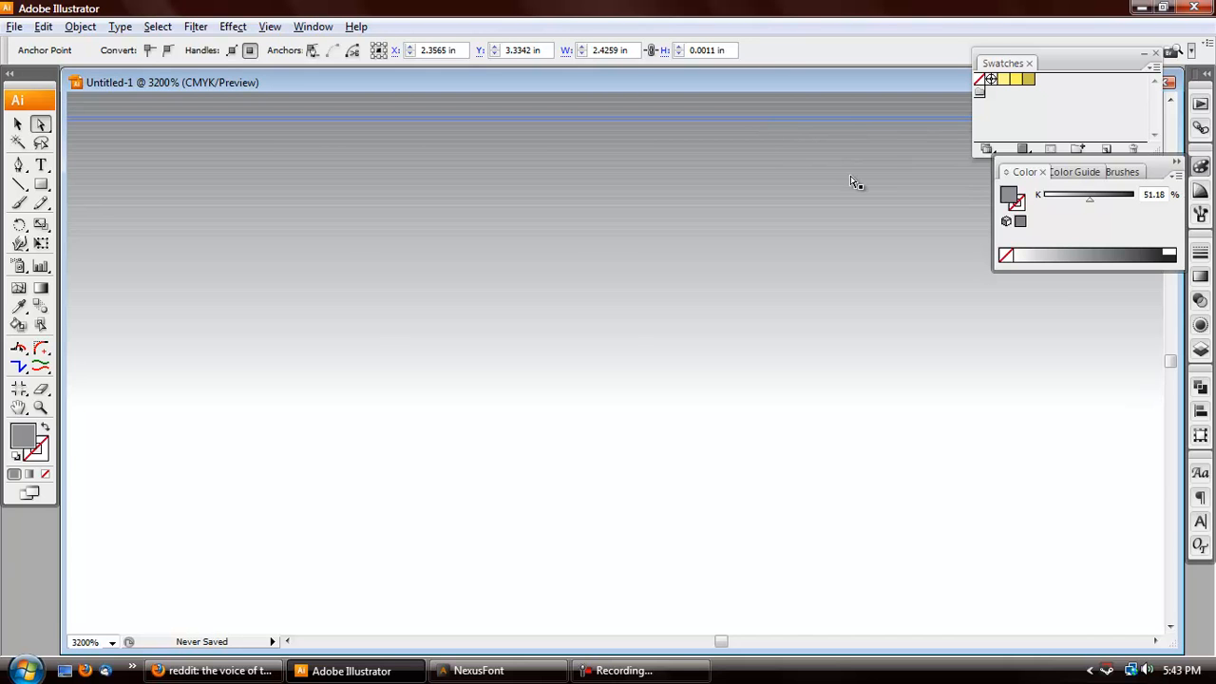
pyautogui.scroll(2, 855, 182)
pyautogui.scroll(-1, 853, 180)
pyautogui.scroll(-2, 852, 180)
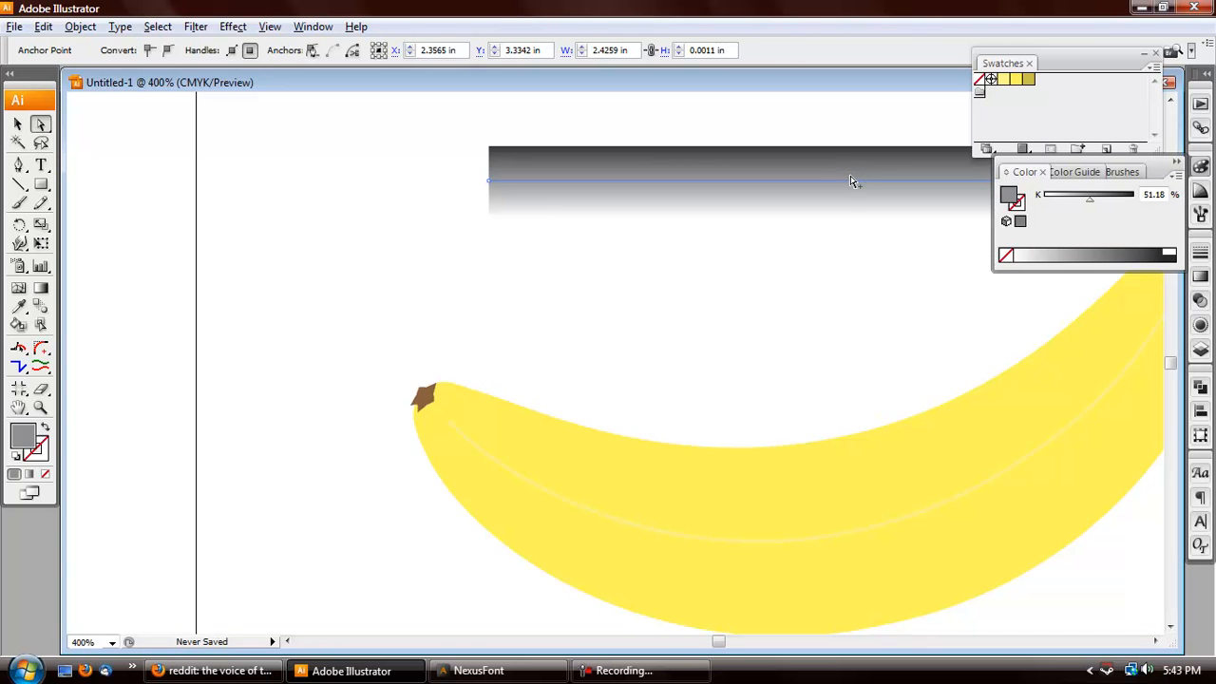
pyautogui.press('v')
pyautogui.click(254, 112)
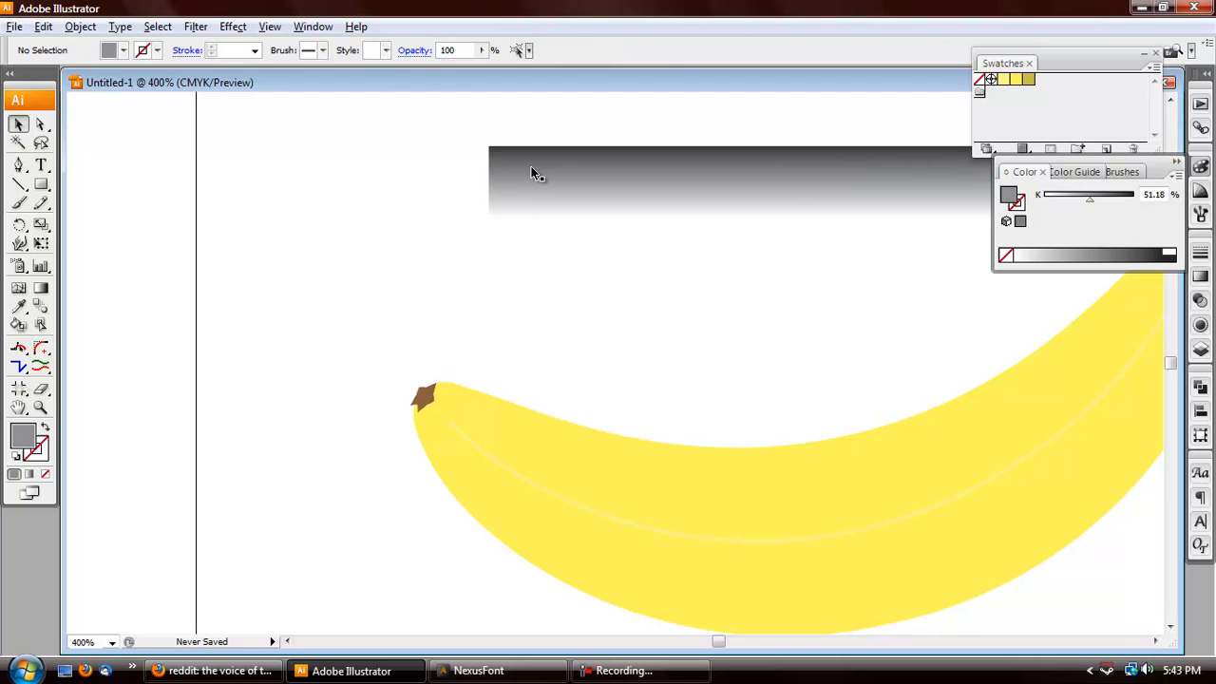
# Delete the two existing gradient art brushes from the document's brushes
pyautogui.click(529, 171)
pyautogui.hscroll(3, 551, 188)
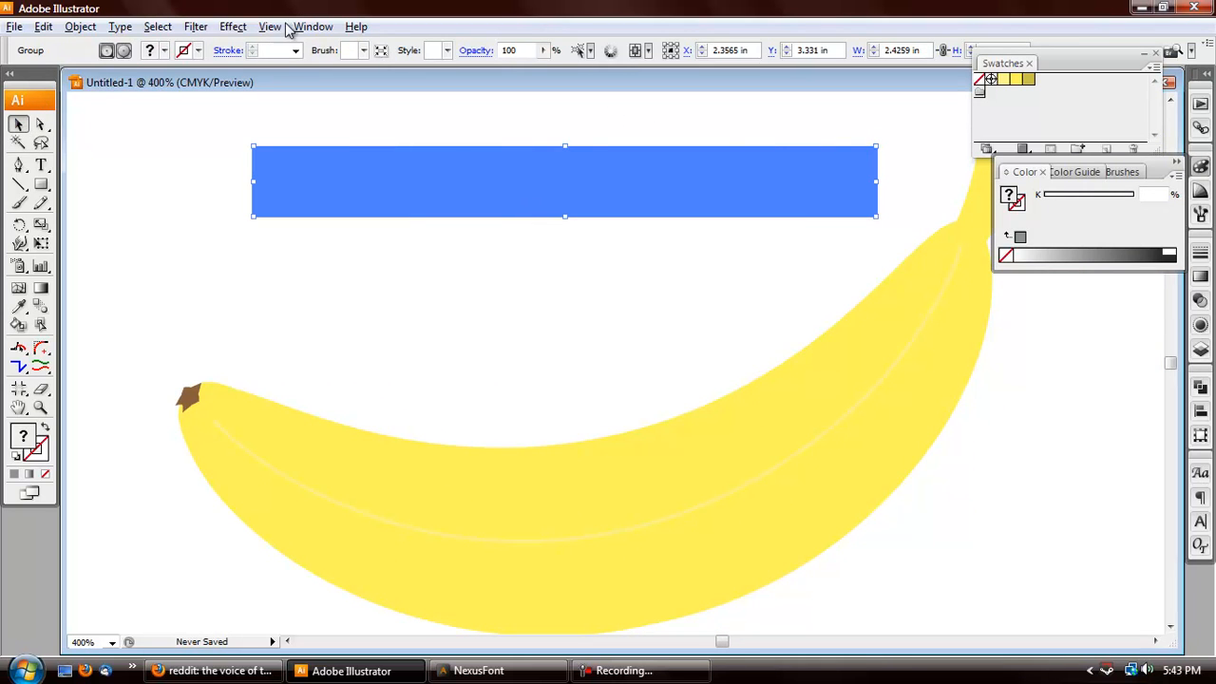
pyautogui.click(1200, 215)
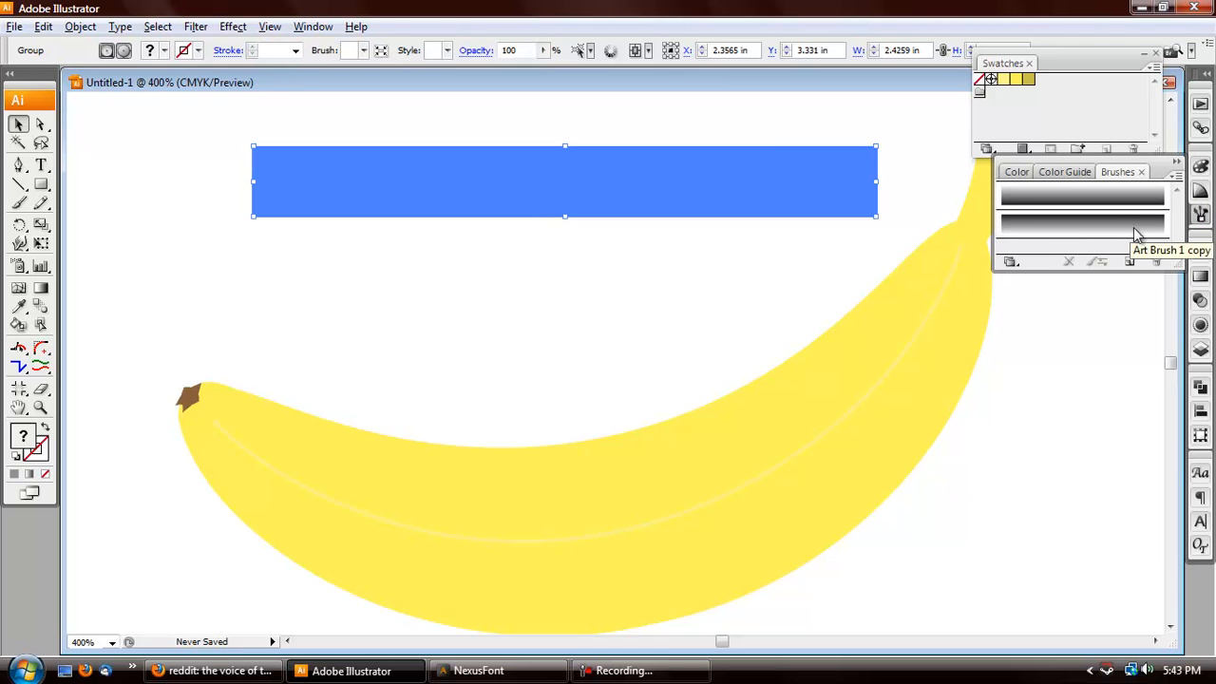
pyautogui.click(938, 171)
pyautogui.click(1099, 223)
pyautogui.keyDown('shift'); pyautogui.click(1112, 198); pyautogui.keyUp('shift')
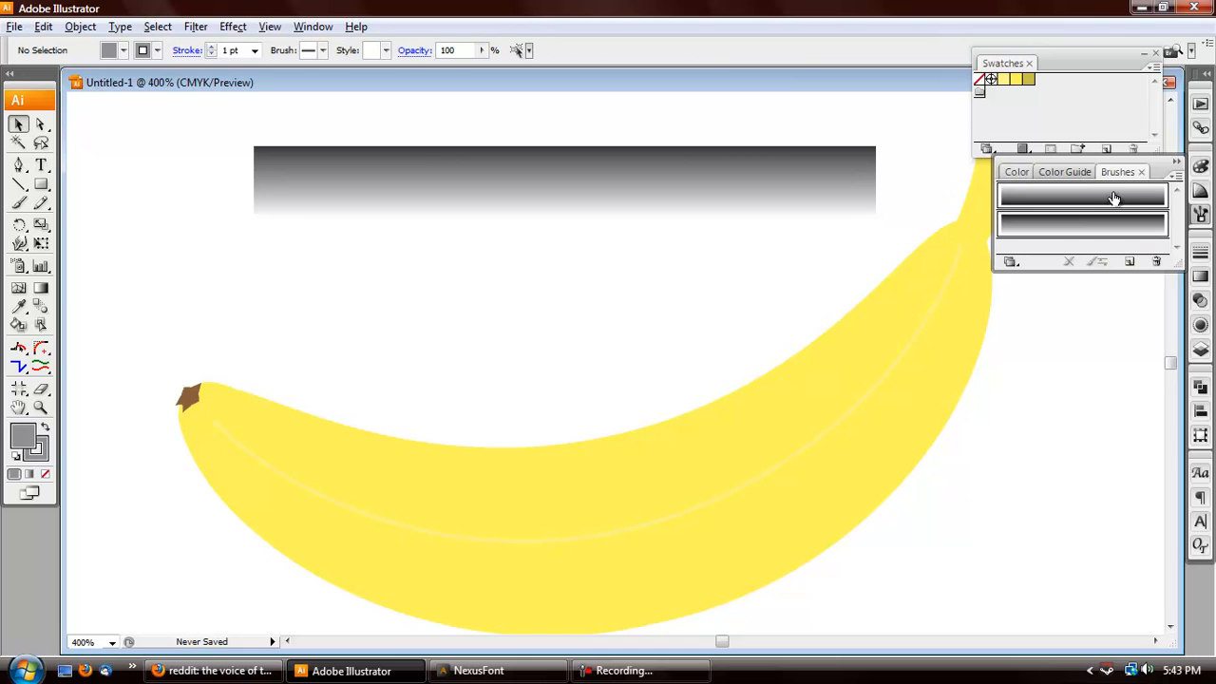
pyautogui.click(1157, 261)
pyautogui.click(570, 370)
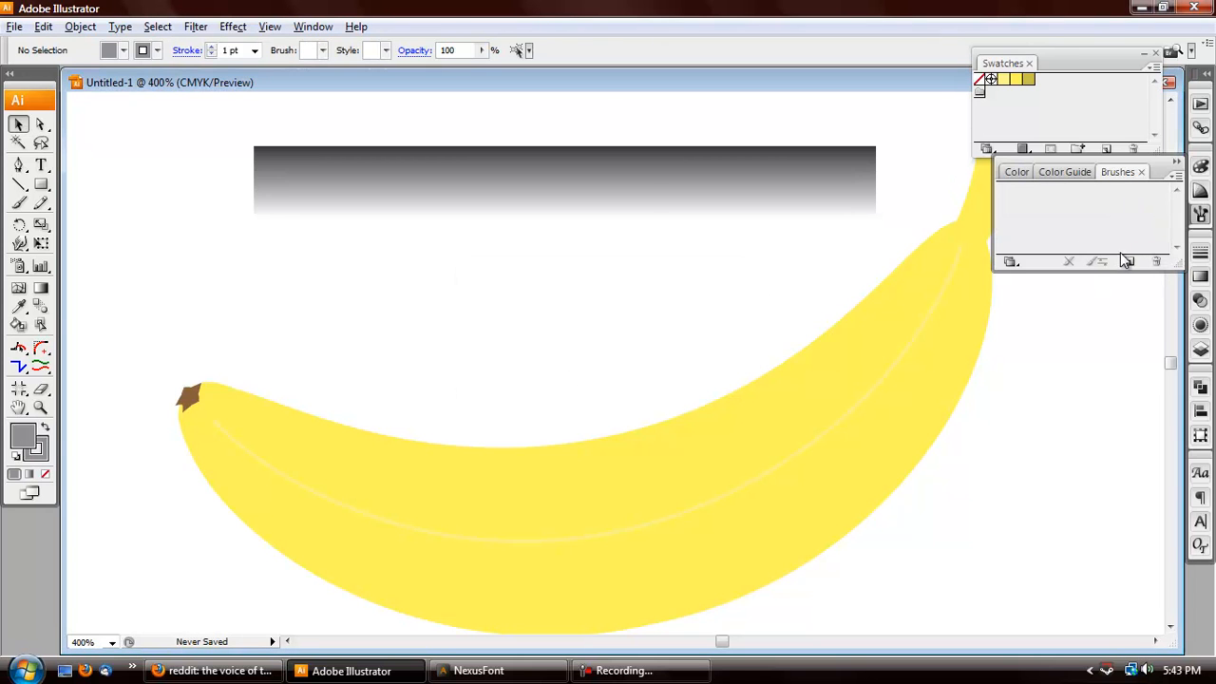
# Try to create a new art brush from the expanded gradient group
pyautogui.click(849, 207)
pyautogui.click(1128, 261)
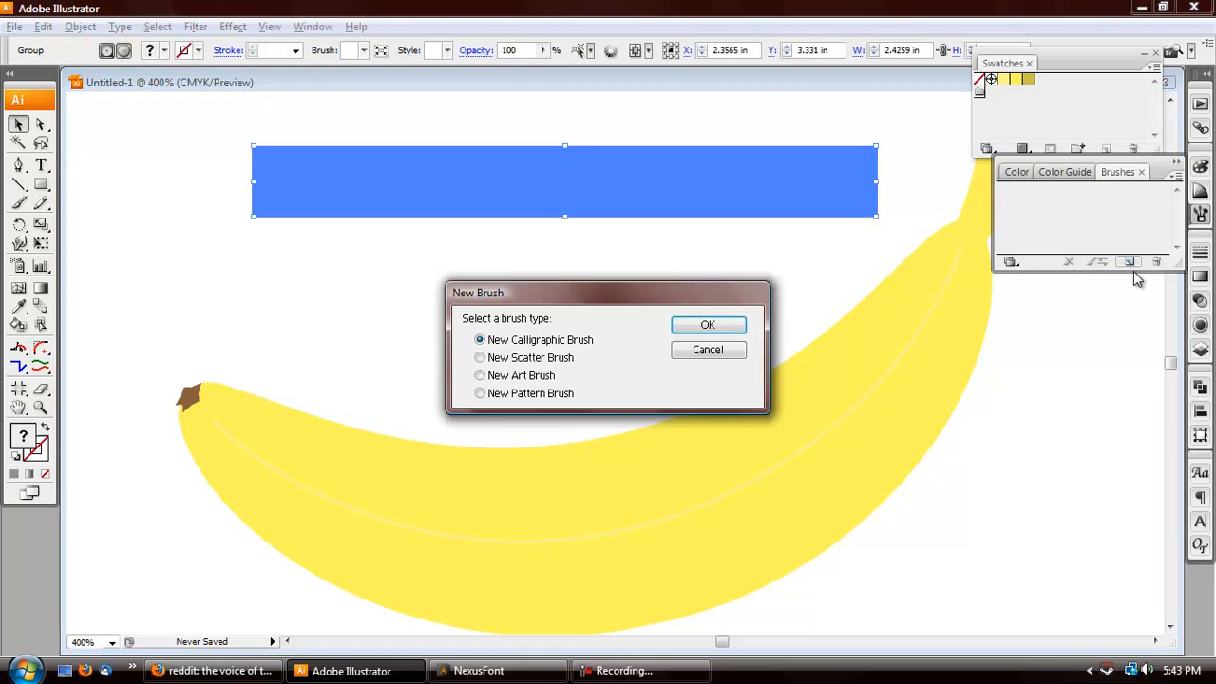
pyautogui.click(506, 376)
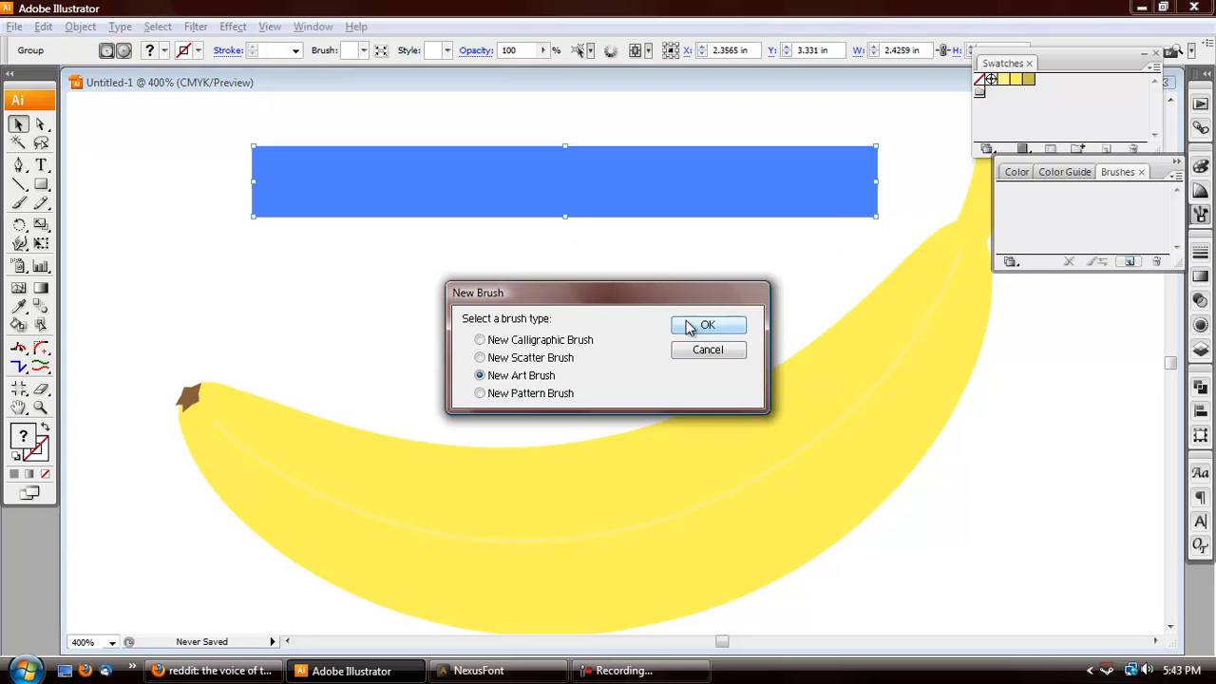
pyautogui.click(691, 325)
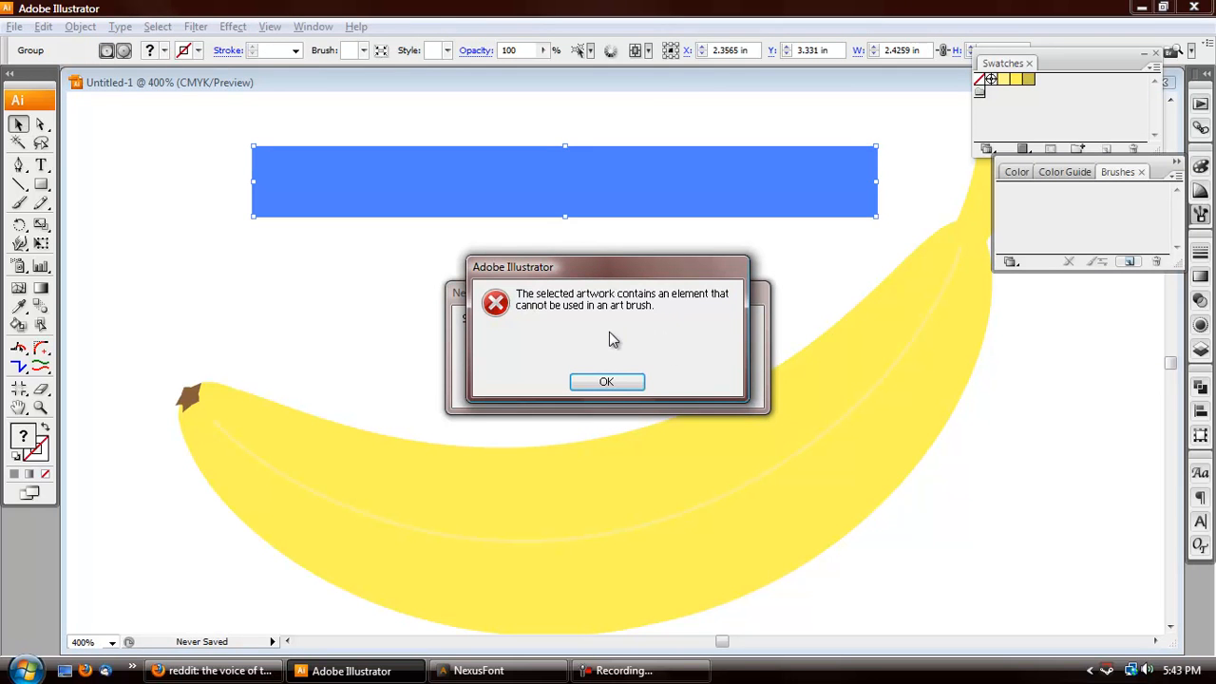
pyautogui.click(608, 383)
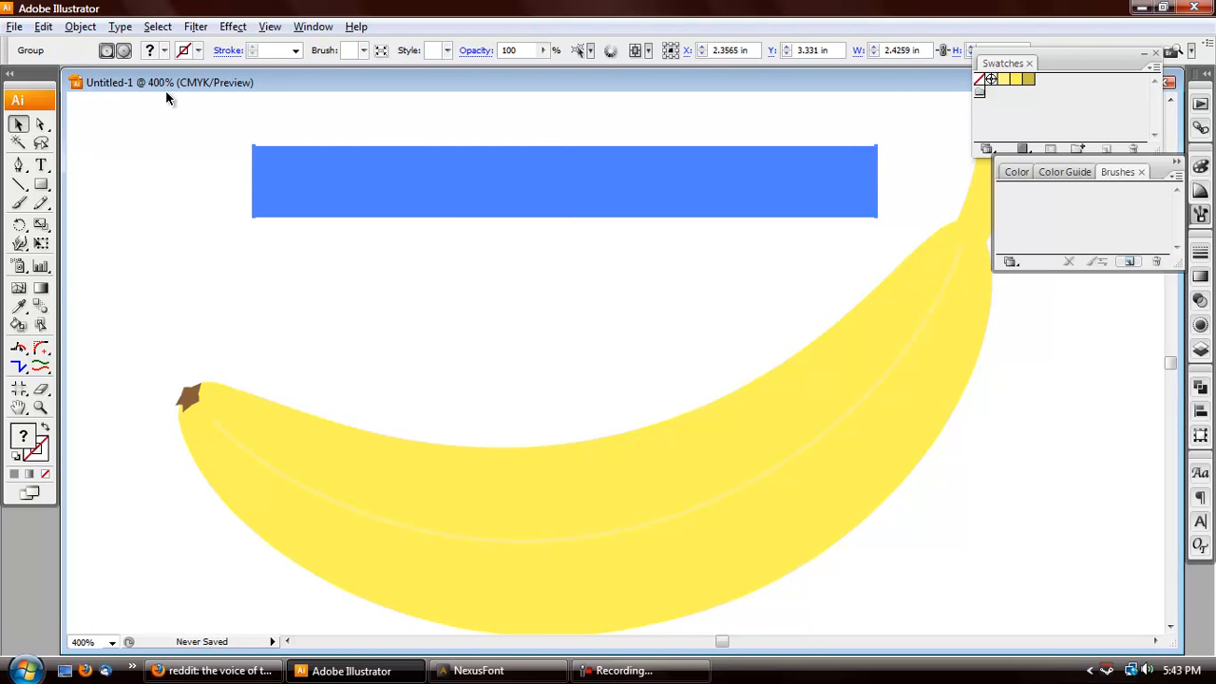
pyautogui.hotkey('ctrl', 'shift', 't')
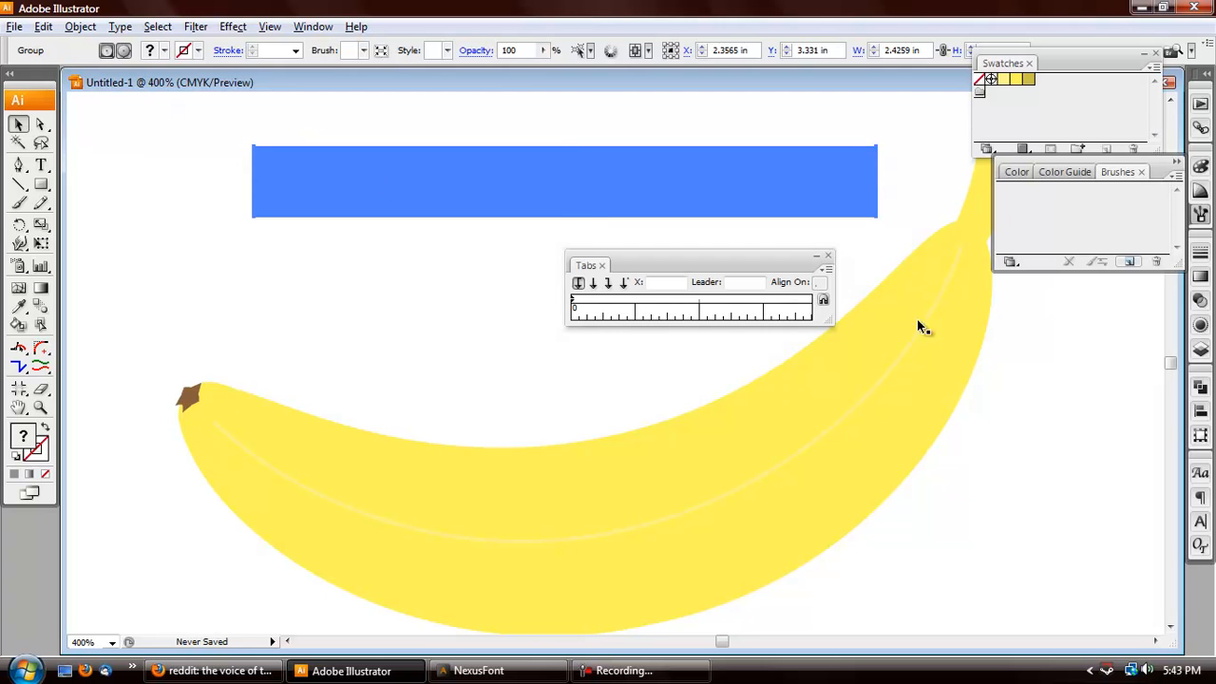
pyautogui.click(827, 255)
pyautogui.hotkey('ctrl', 'shift', 'b')
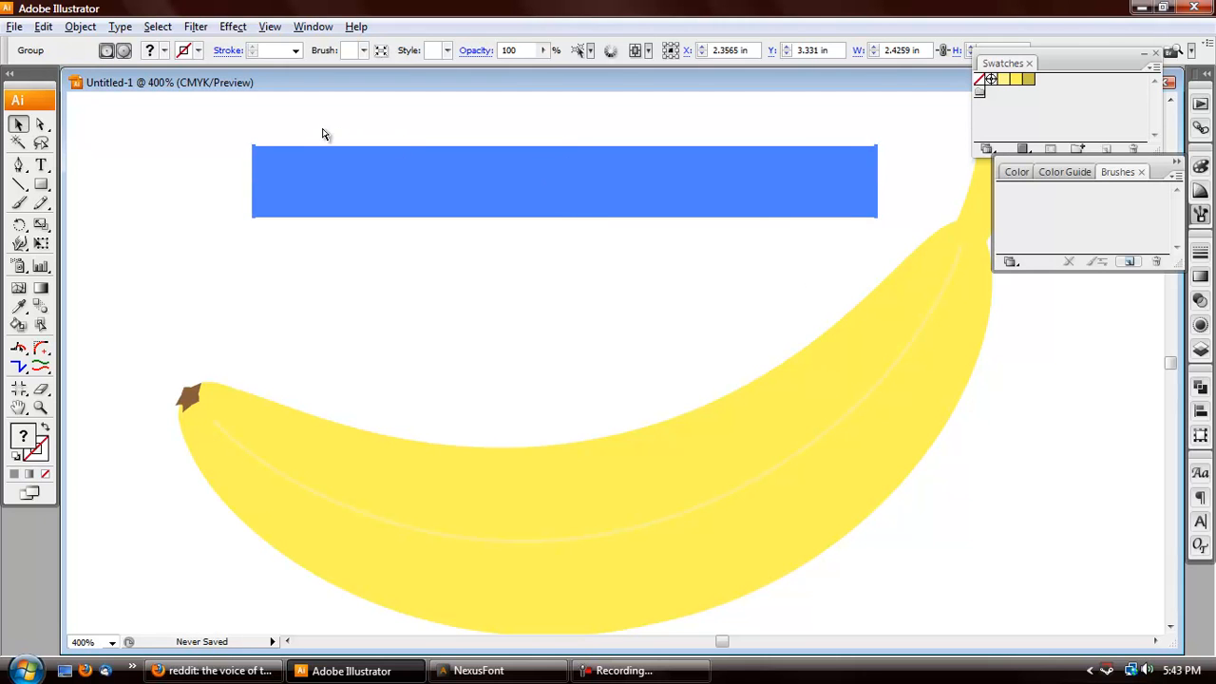
pyautogui.click(80, 26)
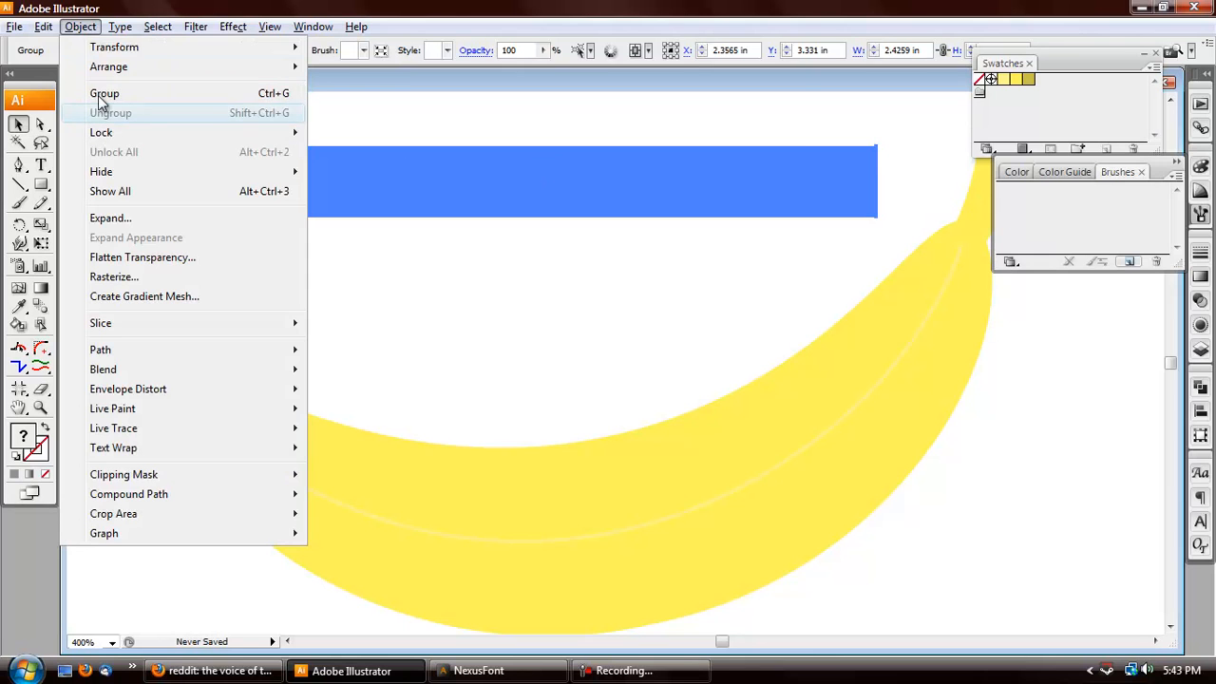
pyautogui.click(91, 28)
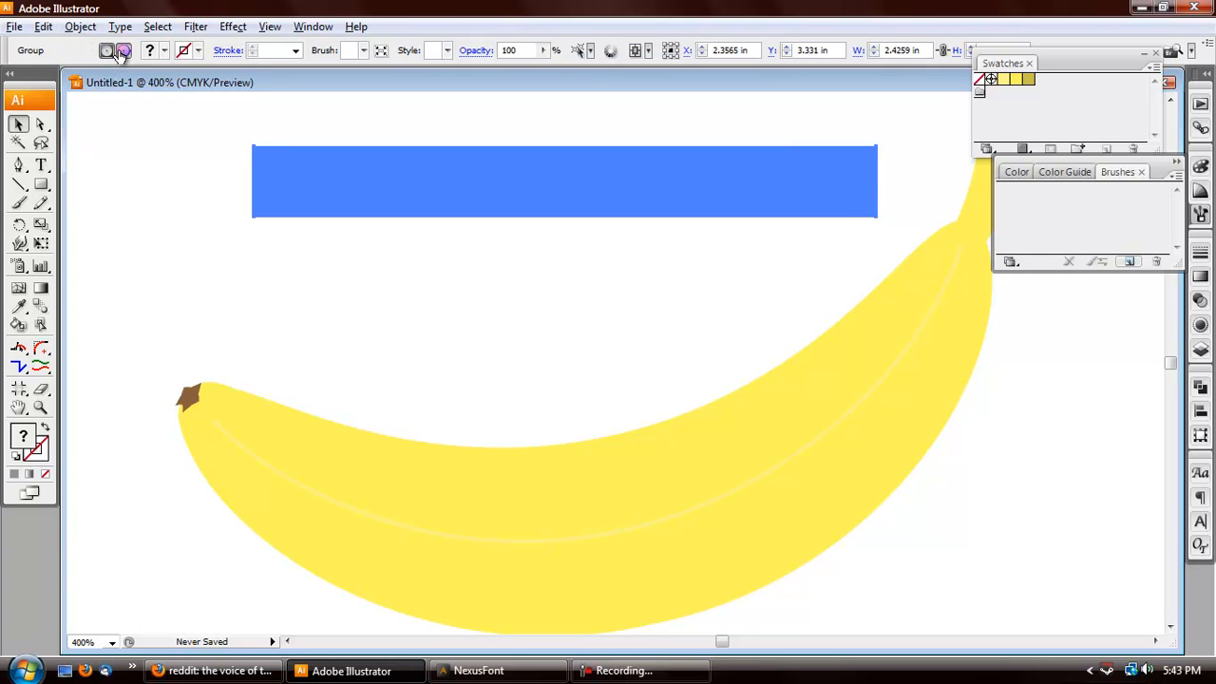
# Select the clipping path of the expanded gradient group and delete it, leaving only the strips
pyautogui.click(106, 52)
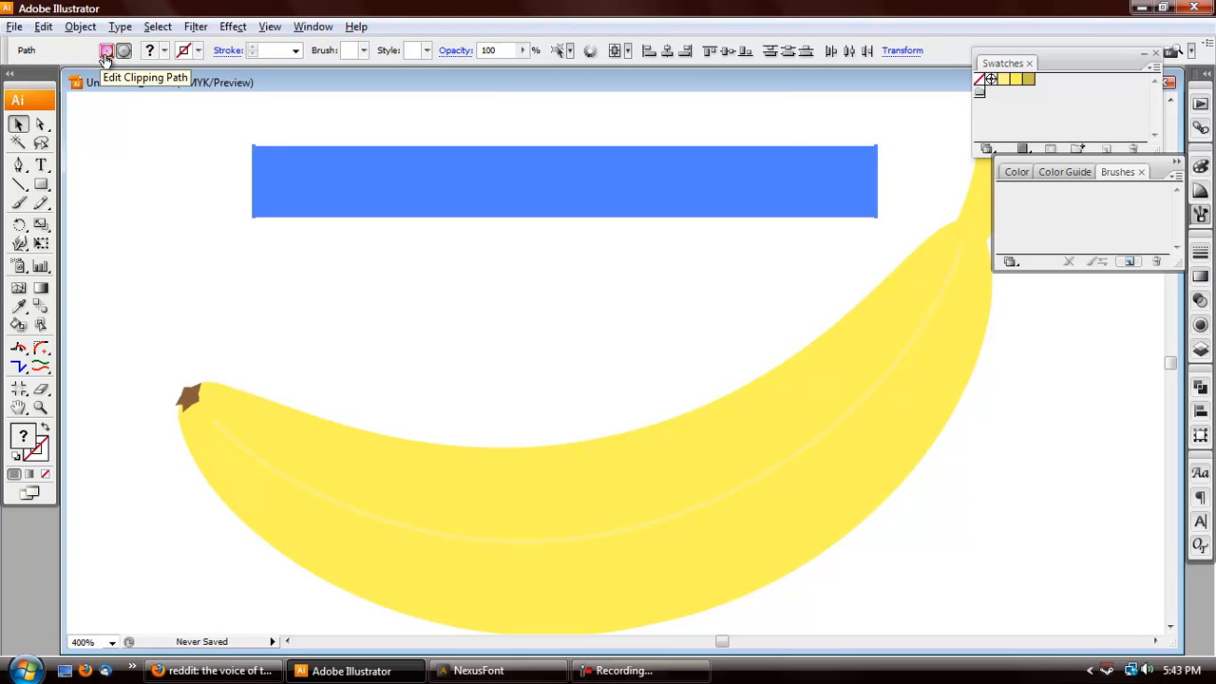
pyautogui.click(105, 55)
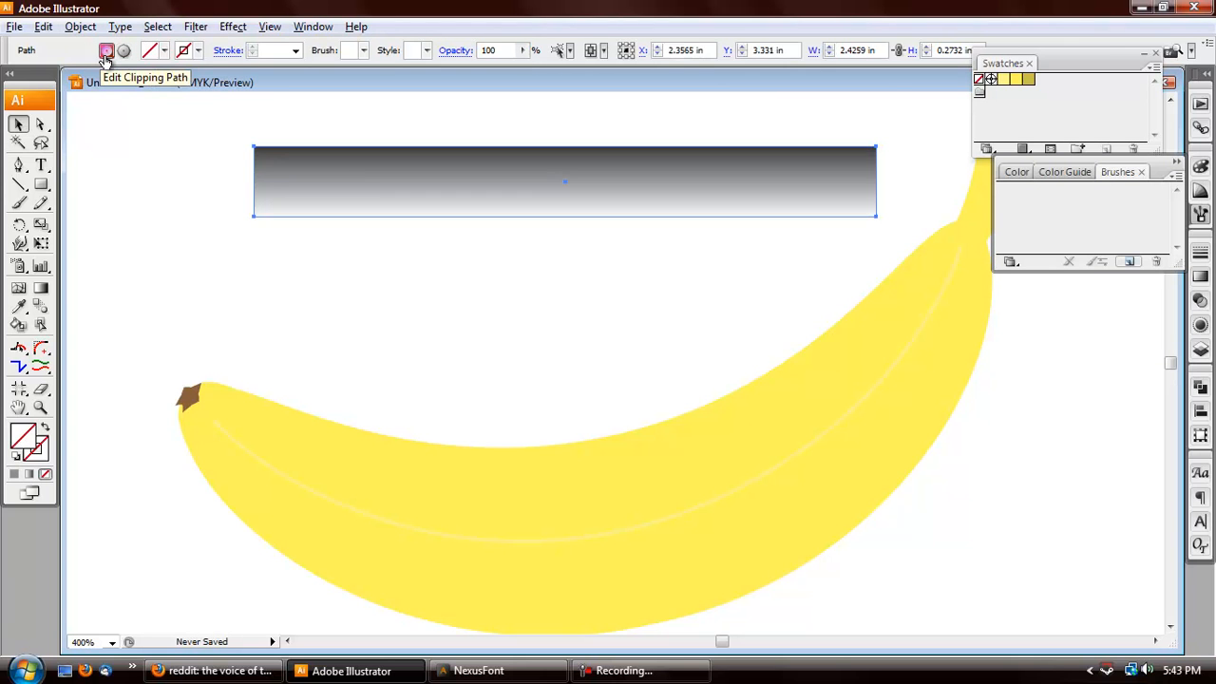
pyautogui.hotkey('ctrl', 'shift', 'a')
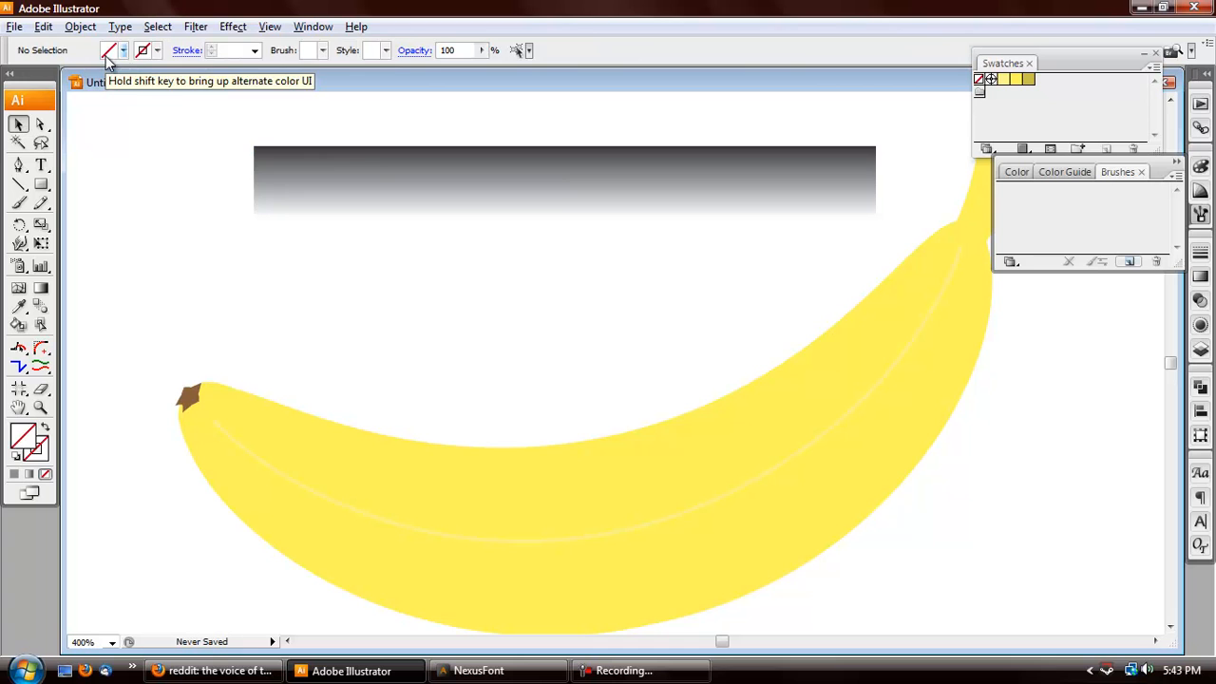
pyautogui.click(376, 163)
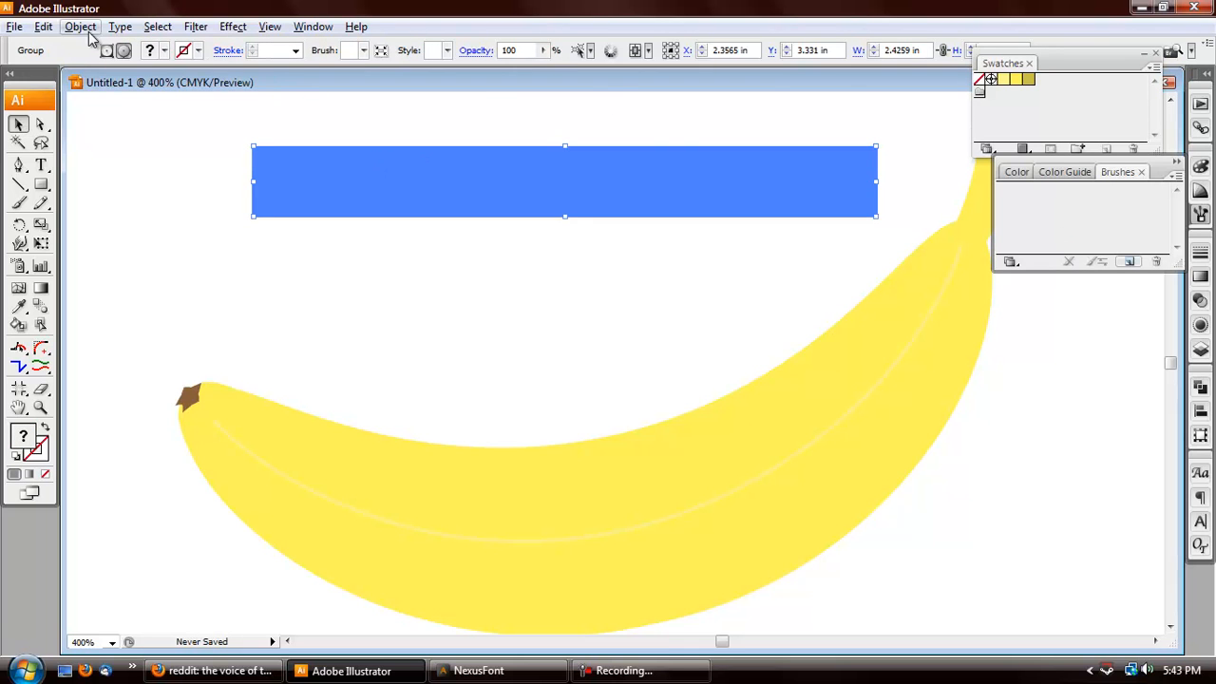
pyautogui.click(105, 55)
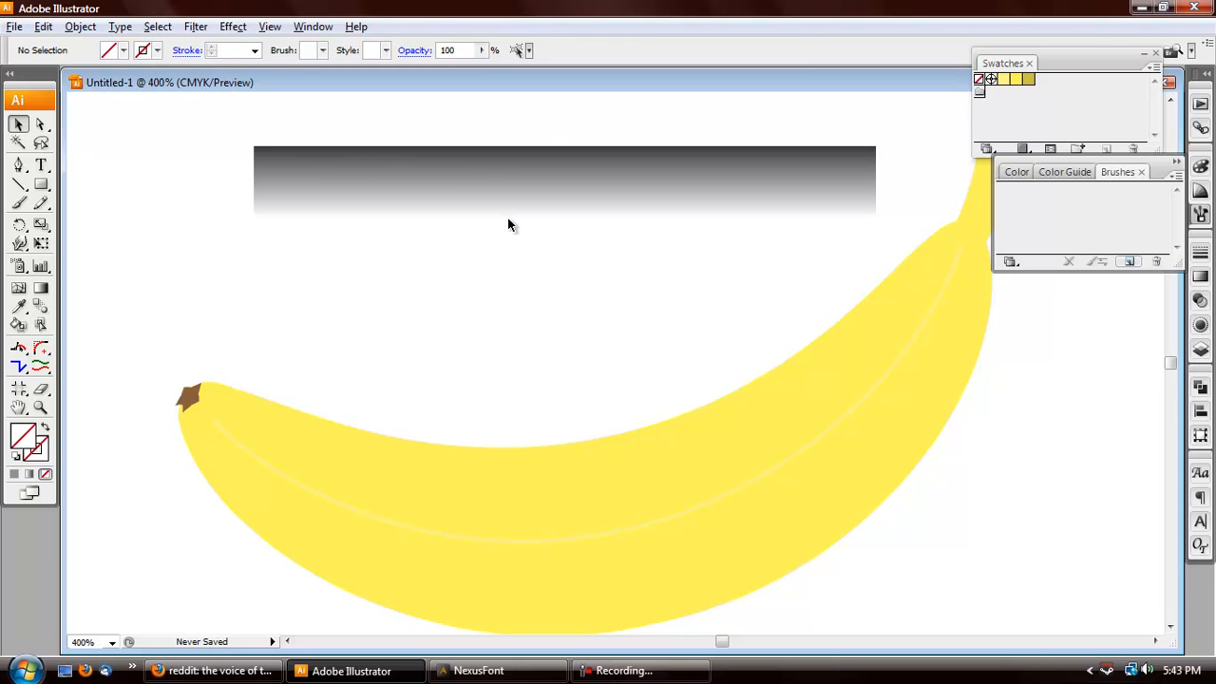
# Move the unclipped gradient group to about X 2.25 in, Y 3.36 in above the banana
pyautogui.click(389, 176)
pyautogui.moveTo(458, 185); pyautogui.dragTo(356, 180)
pyautogui.moveTo(526, 163)
pyautogui.mouseDown()
pyautogui.moveTo(637, 165)
pyautogui.moveTo(635, 154)
pyautogui.mouseUp()
# Create an art brush from the unclipped gradient group, setting its colorization method to Tints
pyautogui.click(1129, 262)
pyautogui.click(534, 379)
pyautogui.click(677, 327)
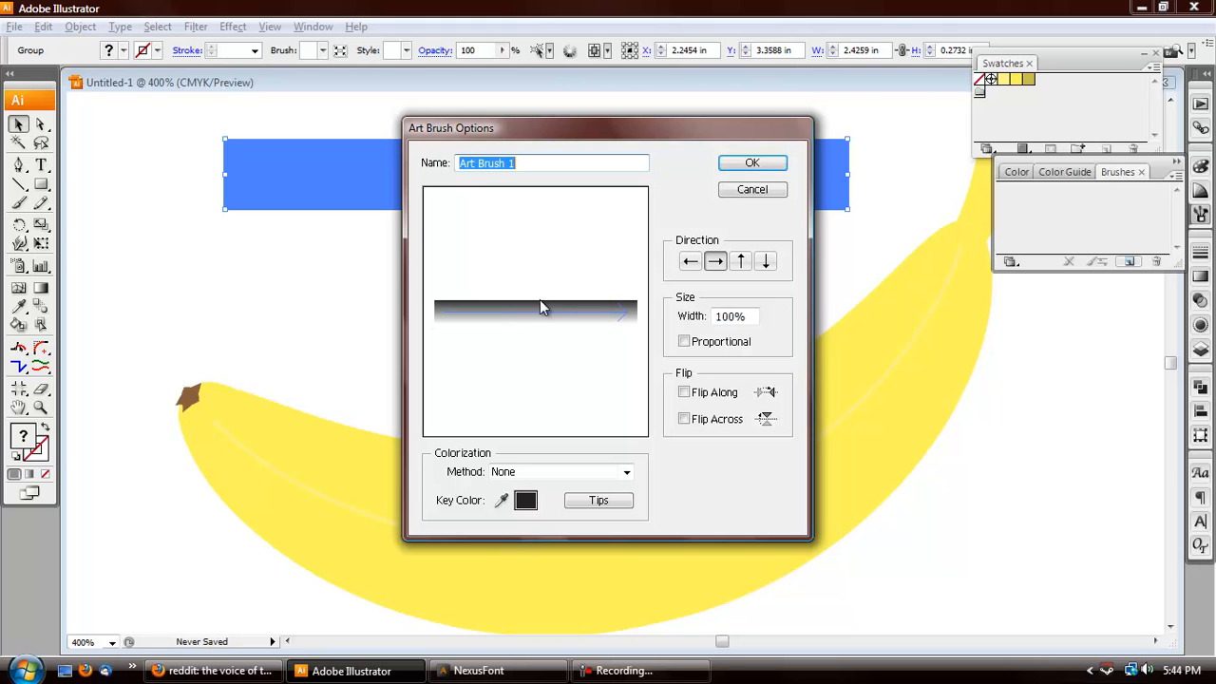
pyautogui.click(547, 472)
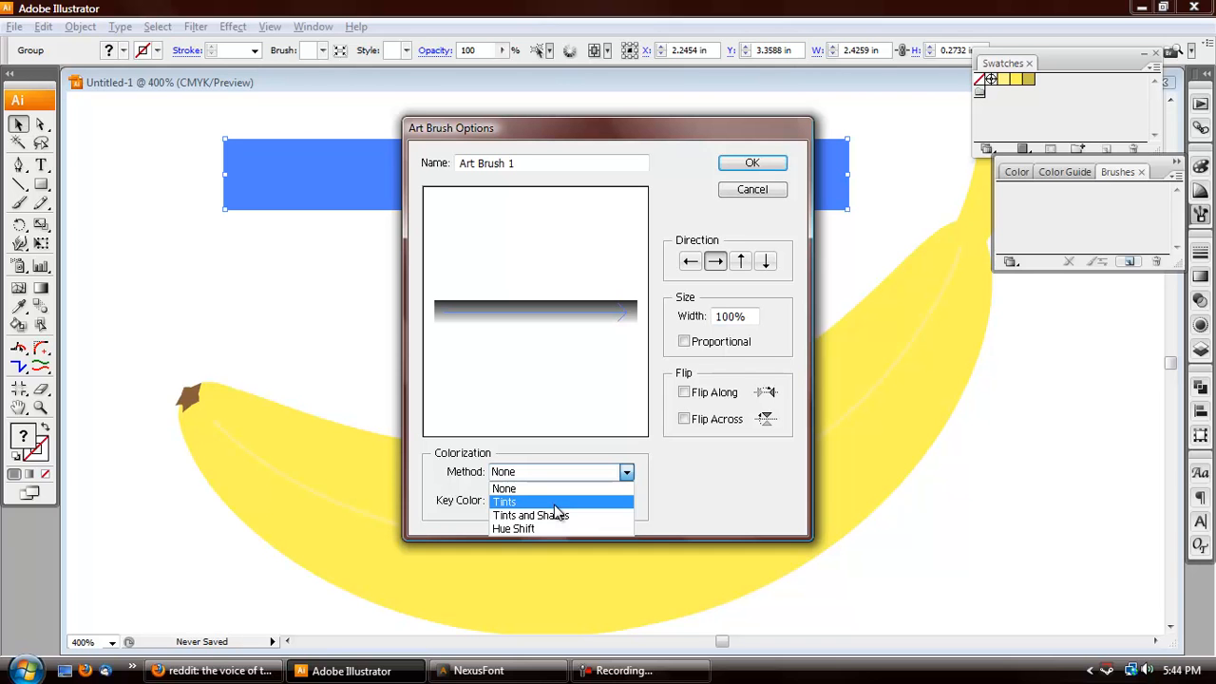
pyautogui.click(555, 505)
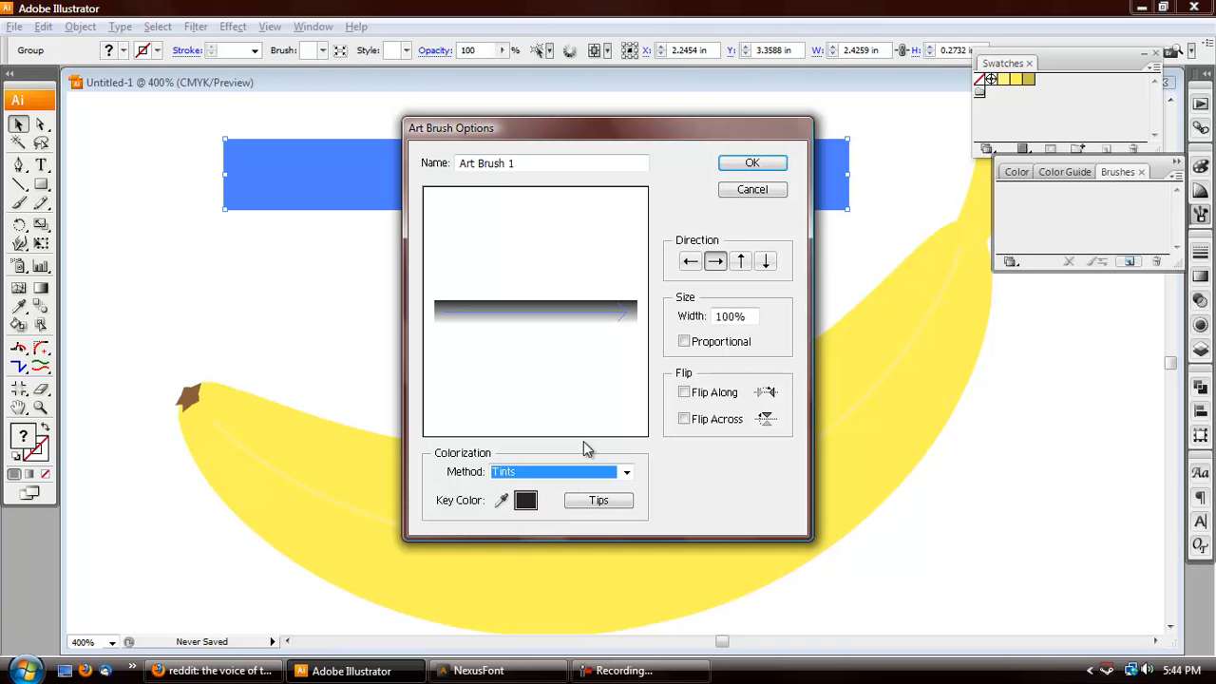
pyautogui.click(596, 510)
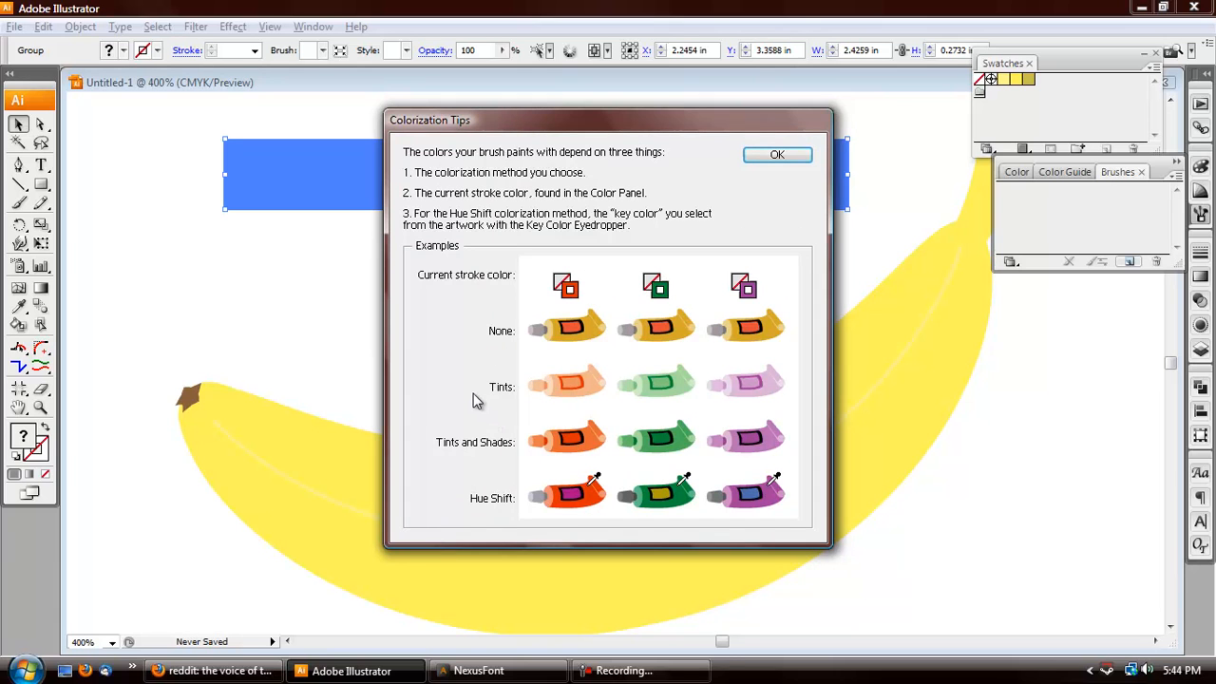
pyautogui.click(776, 152)
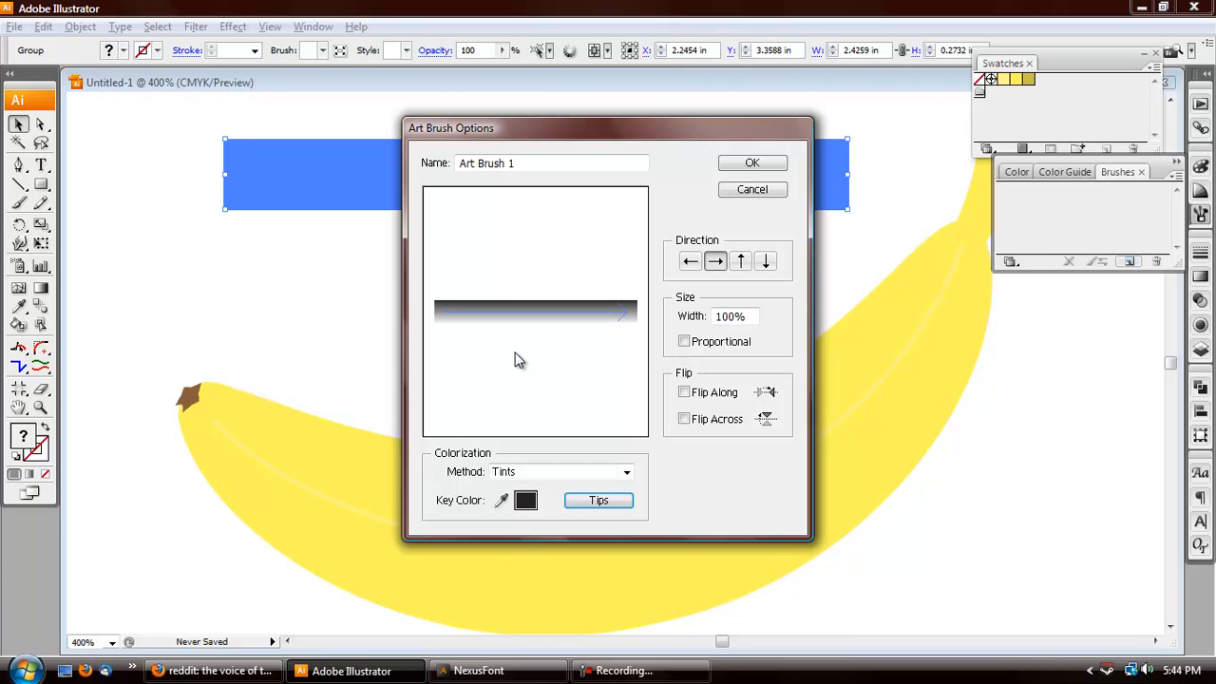
pyautogui.click(746, 165)
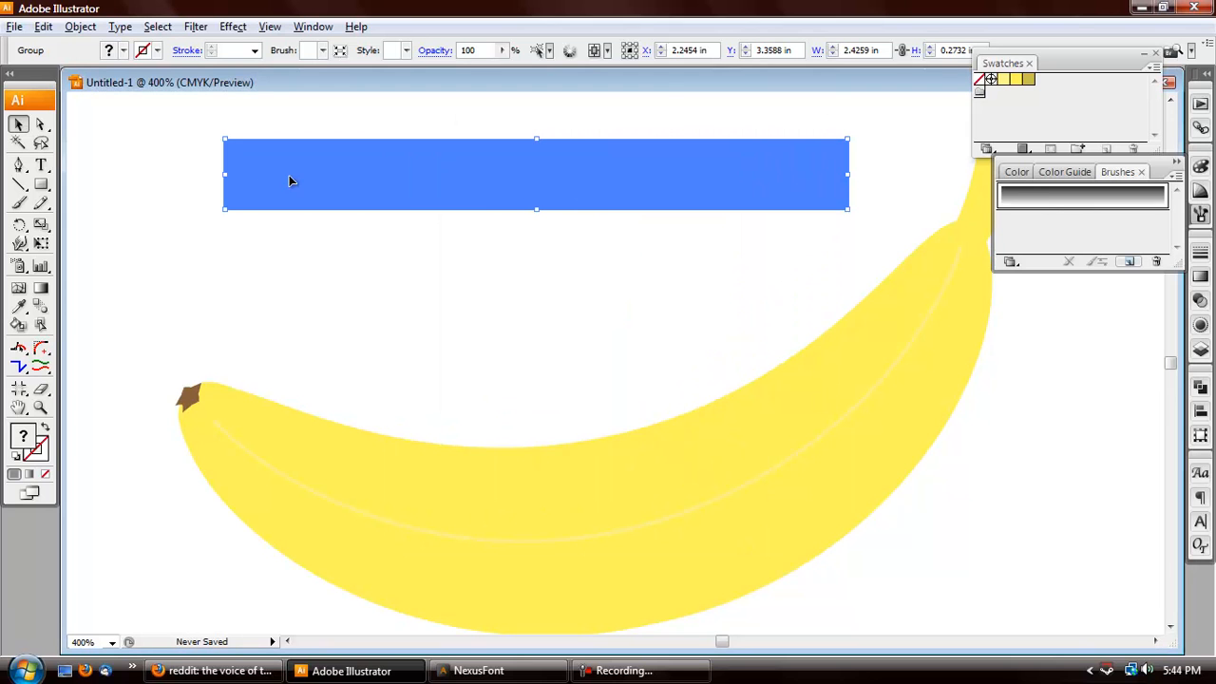
pyautogui.click(449, 312)
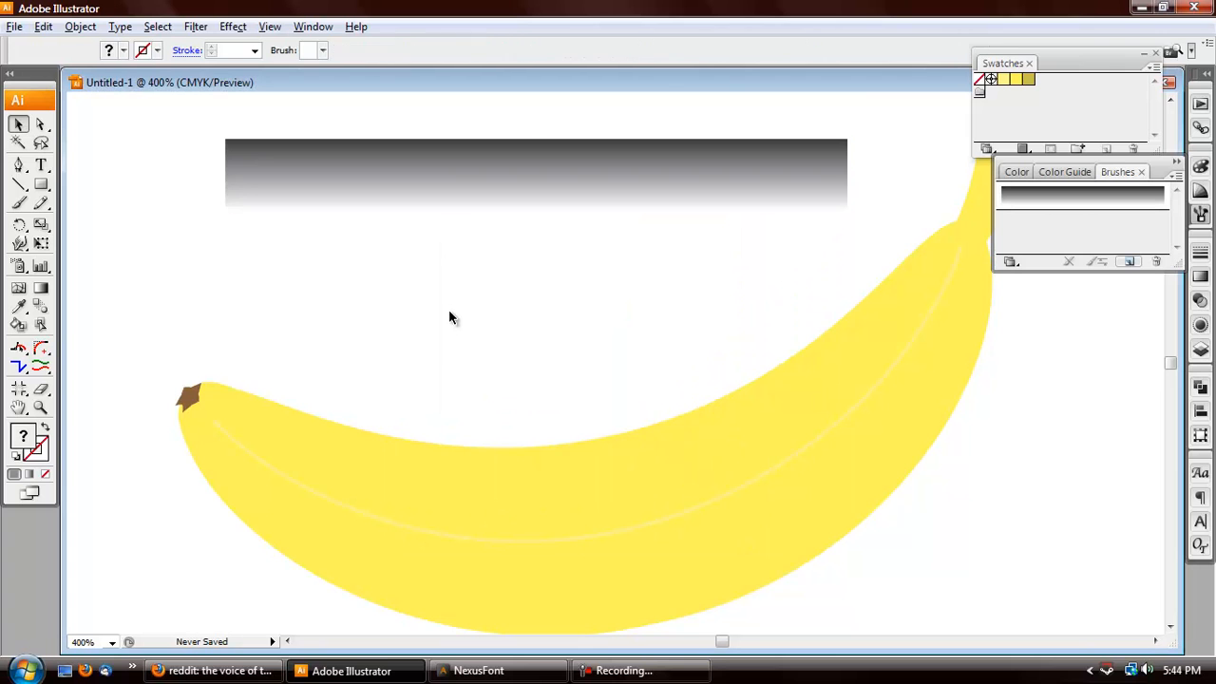
# Start a Pen path just outside the banana's brown tip, at about X 0.82 in, Y 2.27 in
pyautogui.scroll(-3, 432, 472)
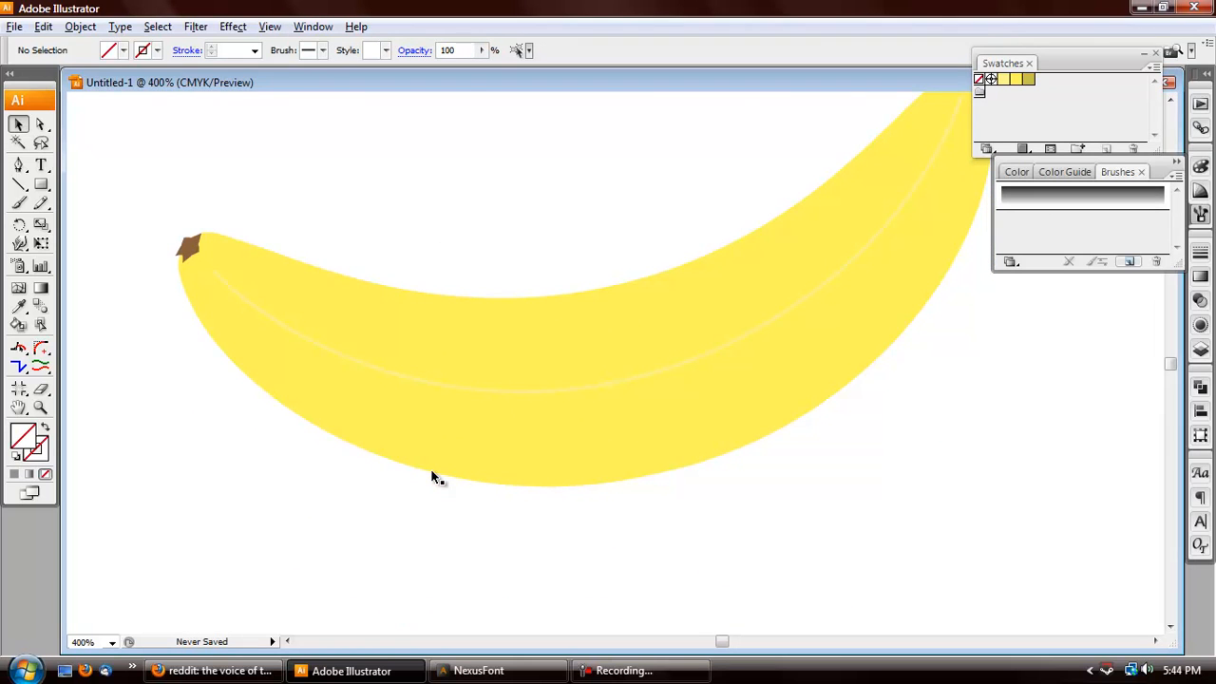
pyautogui.press('p')
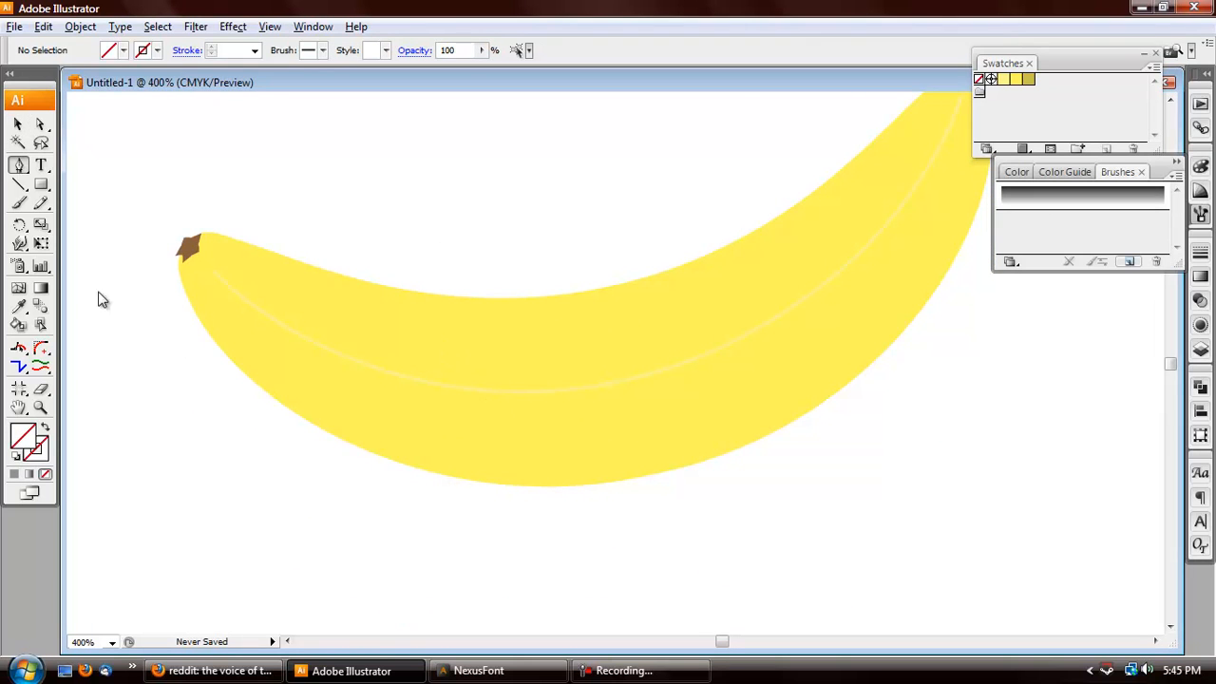
pyautogui.click(172, 310)
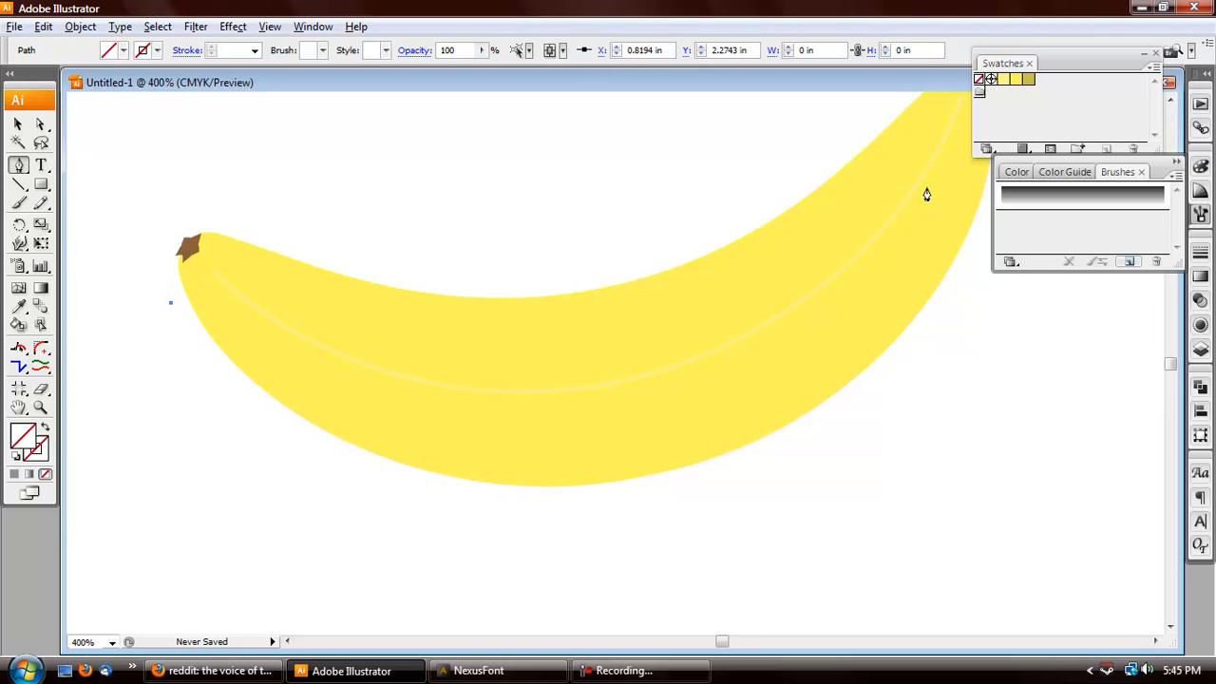
pyautogui.scroll(-2, 928, 192)
pyautogui.hscroll(3, 927, 190)
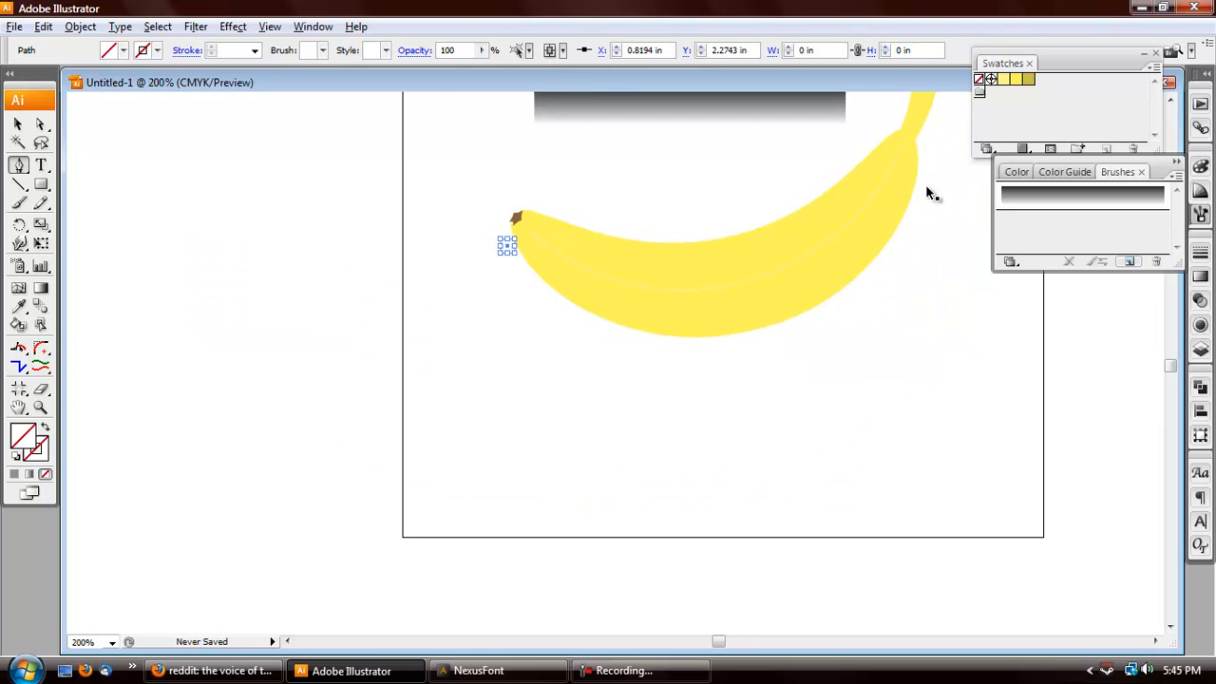
pyautogui.moveTo(814, 159); pyautogui.dragTo(869, 220)
pyautogui.scroll(-3, 871, 225)
pyautogui.scroll(-4, 768, 368)
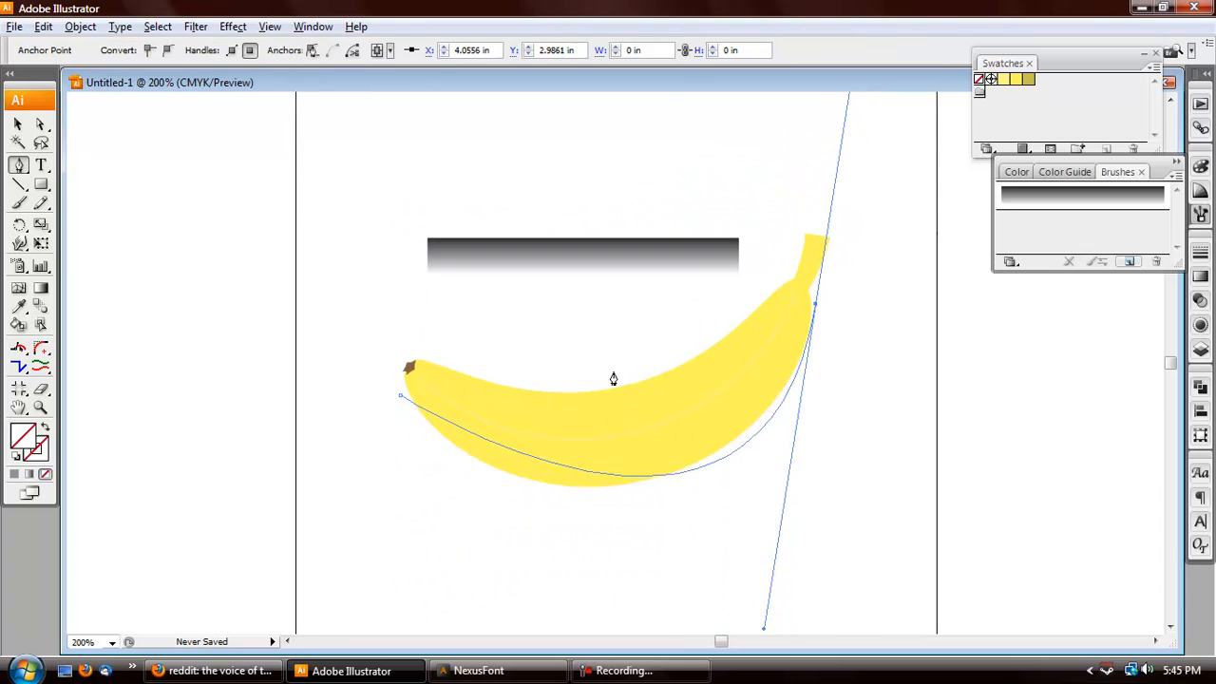
pyautogui.hotkey('ctrl', 'z')
# Continue the path around the banana's underside with curved anchors at about X 2.58, Y 1.53 in and X 4.13, Y 2.96 in
pyautogui.moveTo(626, 426); pyautogui.dragTo(785, 397)
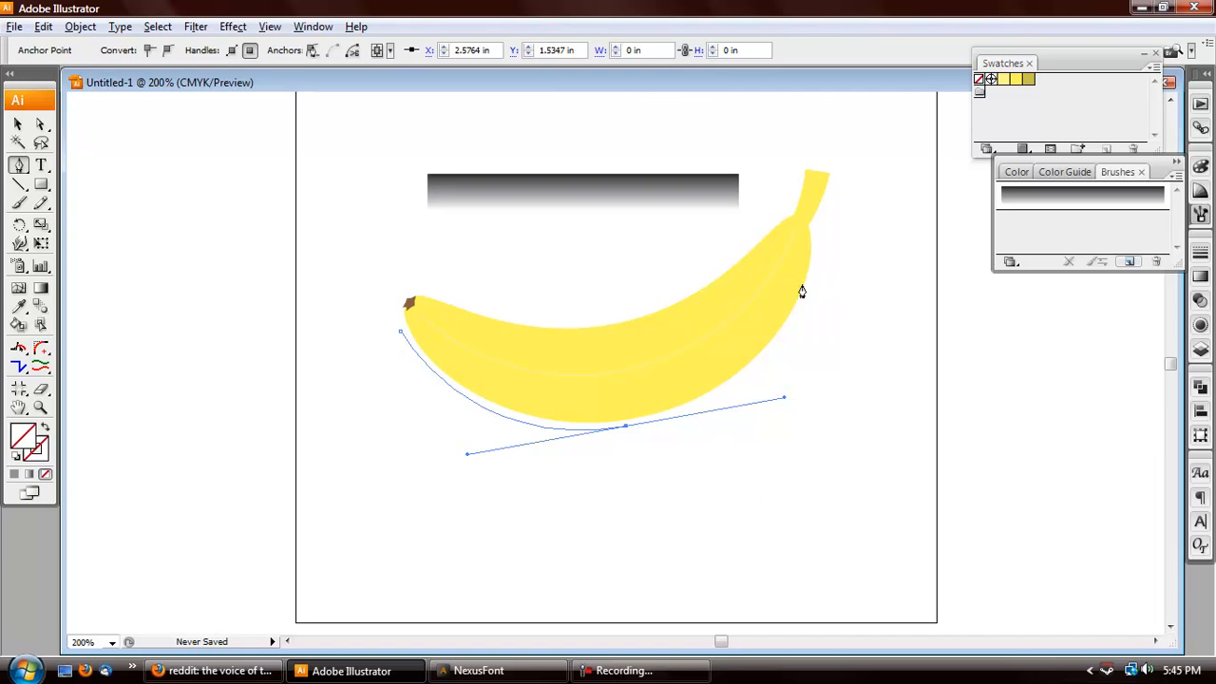
pyautogui.click(825, 247)
pyautogui.moveTo(825, 247); pyautogui.dragTo(825, 212)
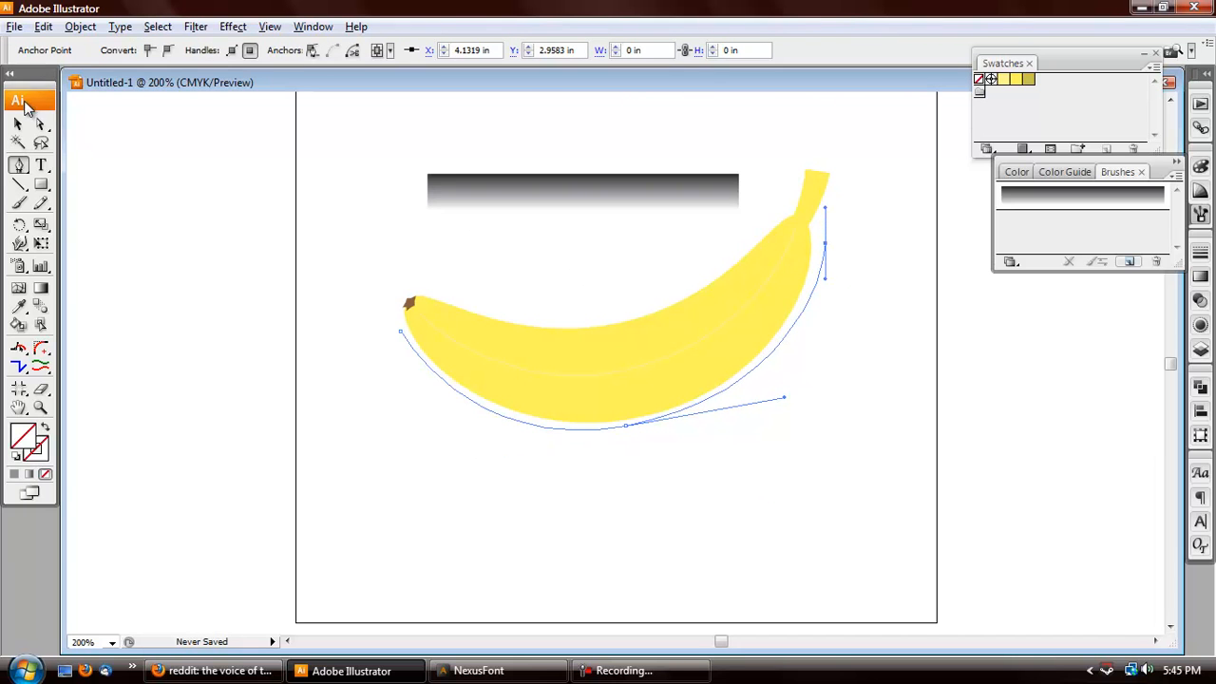
# Apply the gradient art brush to the open curve around the banana's underside
pyautogui.click(20, 123)
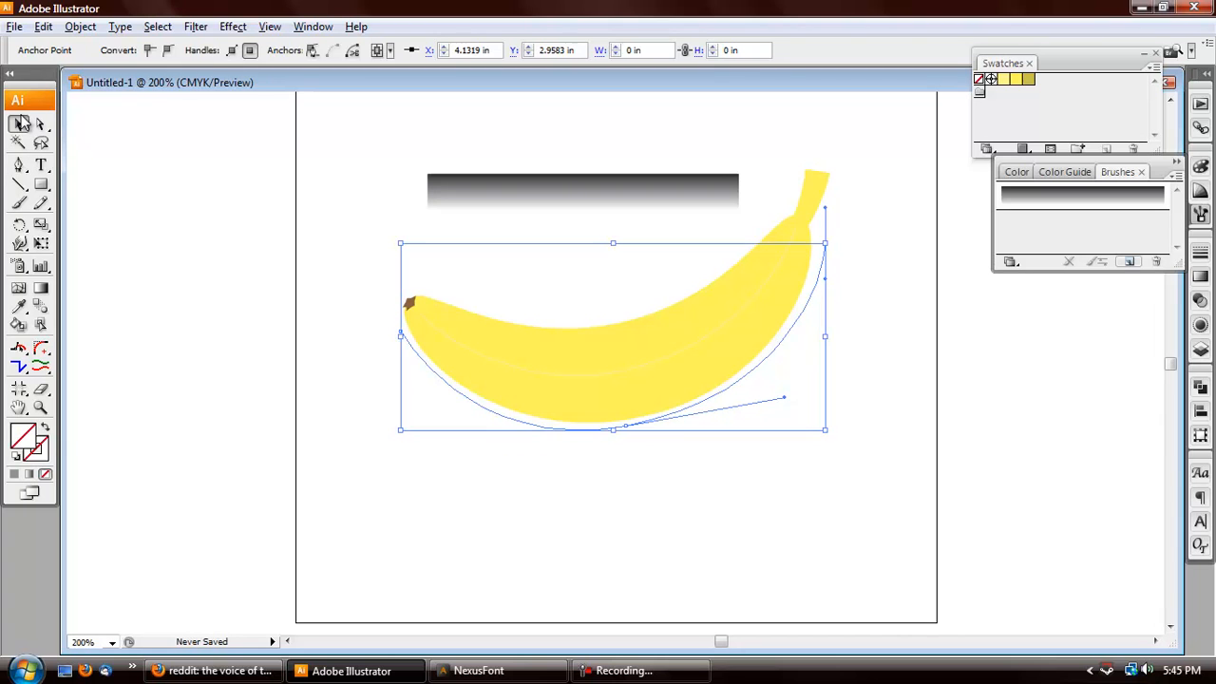
pyautogui.click(1078, 193)
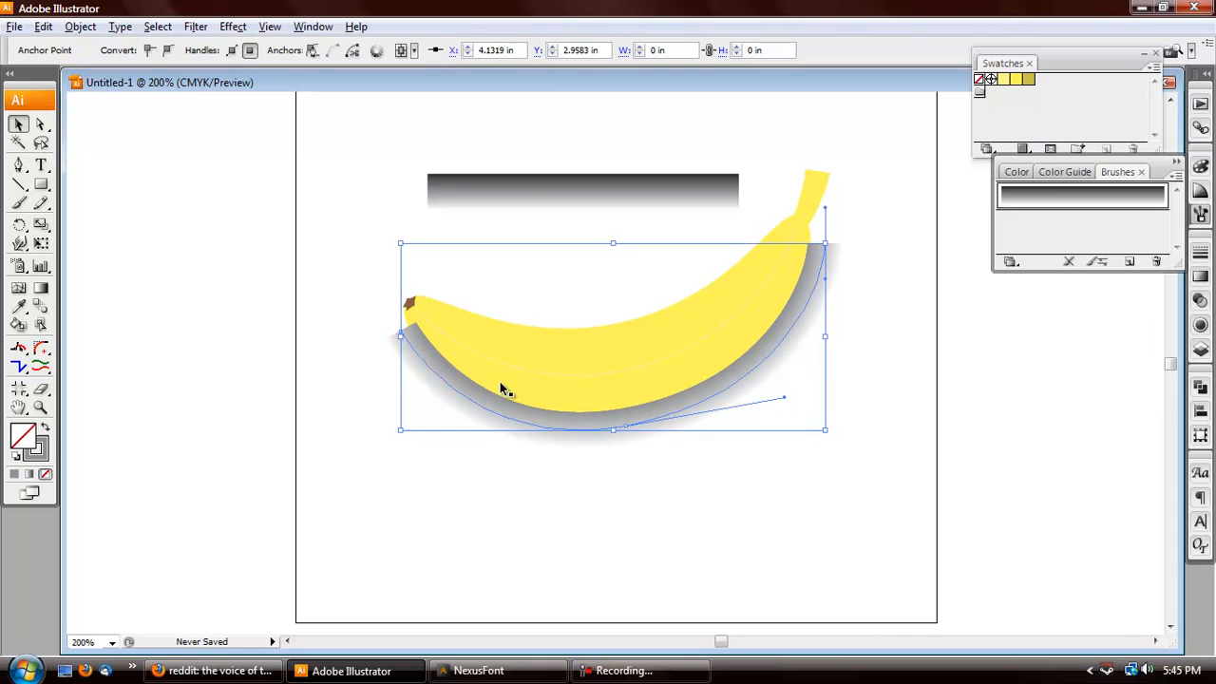
pyautogui.click(384, 389)
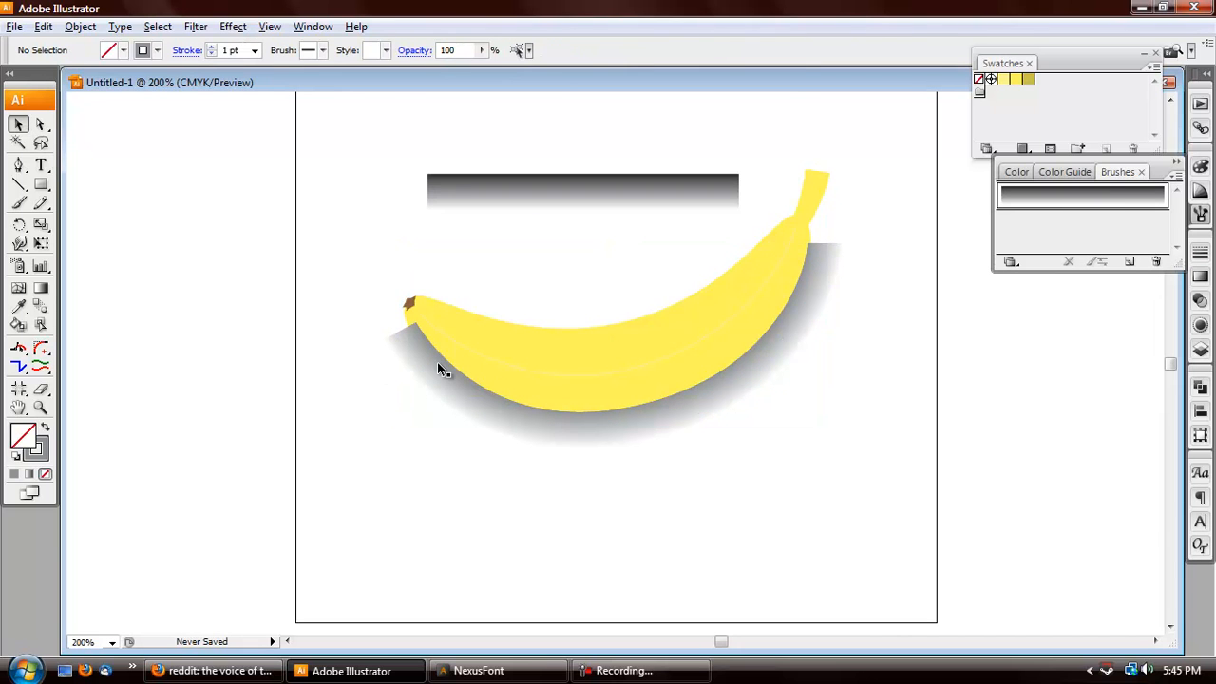
# Color the brushed curve's stroke with the dark yellow swatch, keeping its fill at none
pyautogui.click(439, 369)
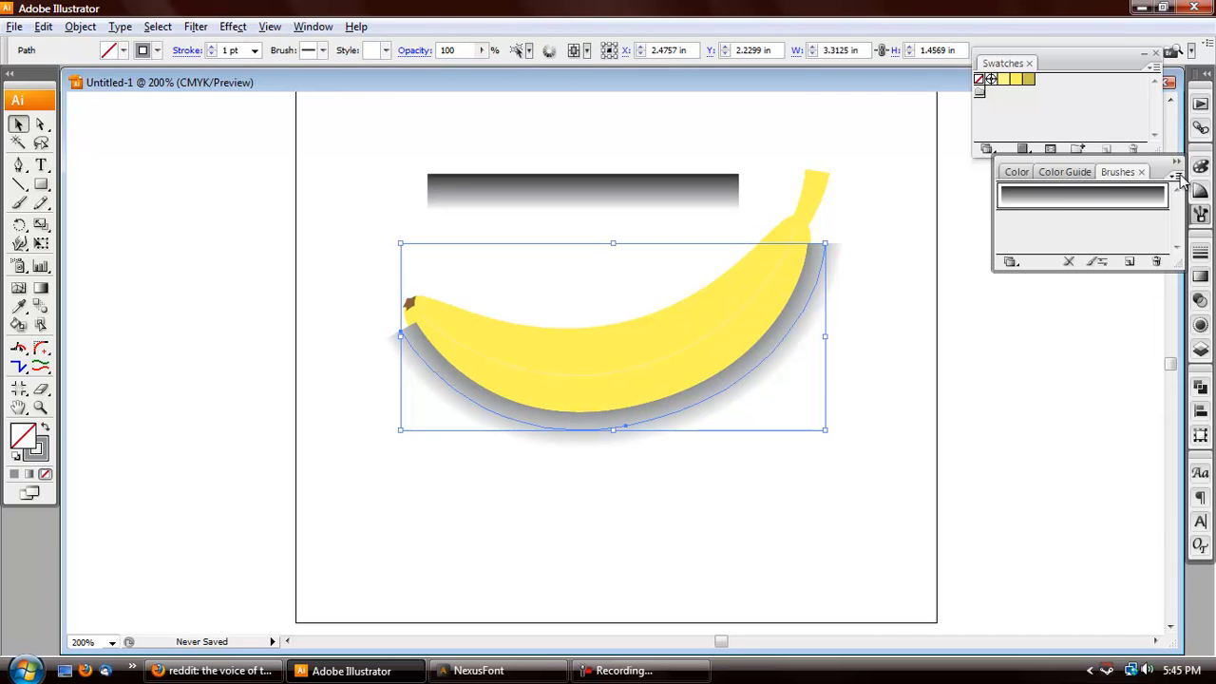
pyautogui.click(1027, 79)
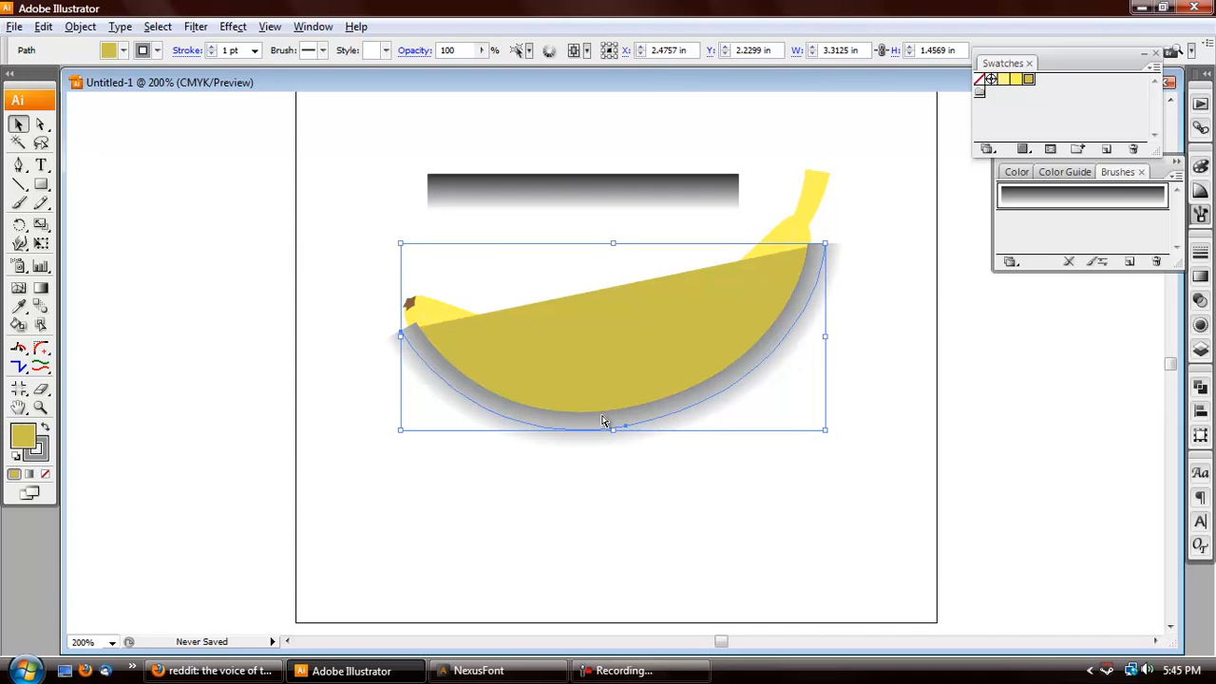
pyautogui.press('/')
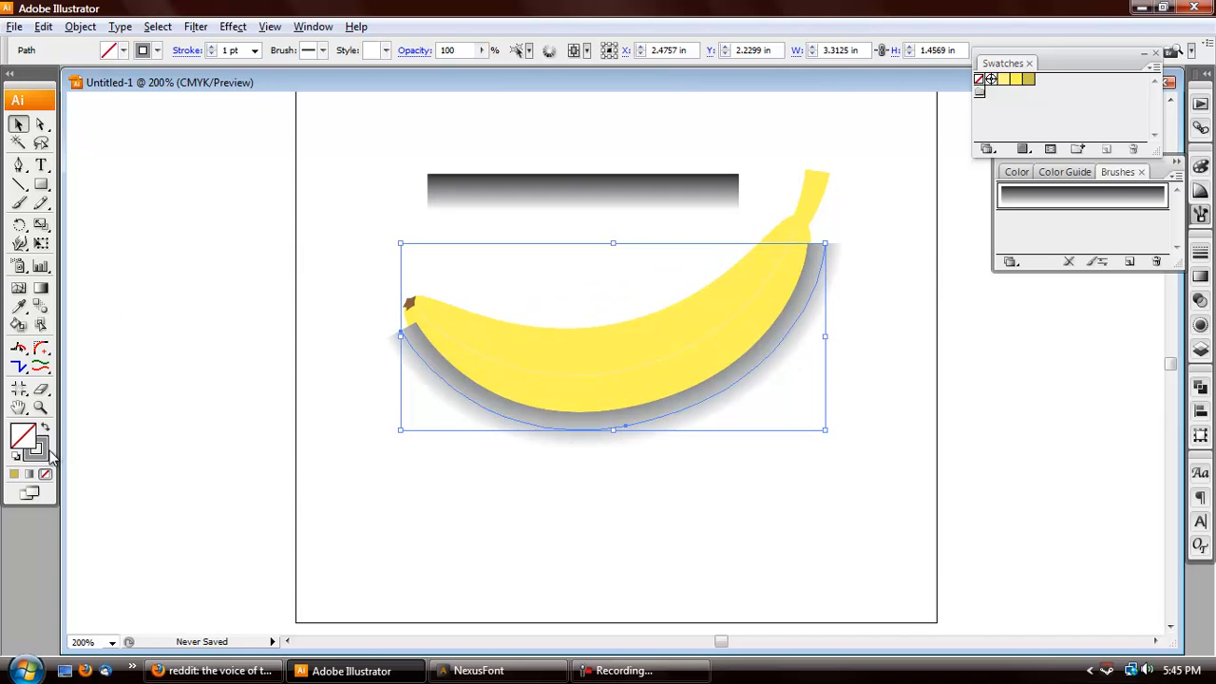
pyautogui.click(38, 454)
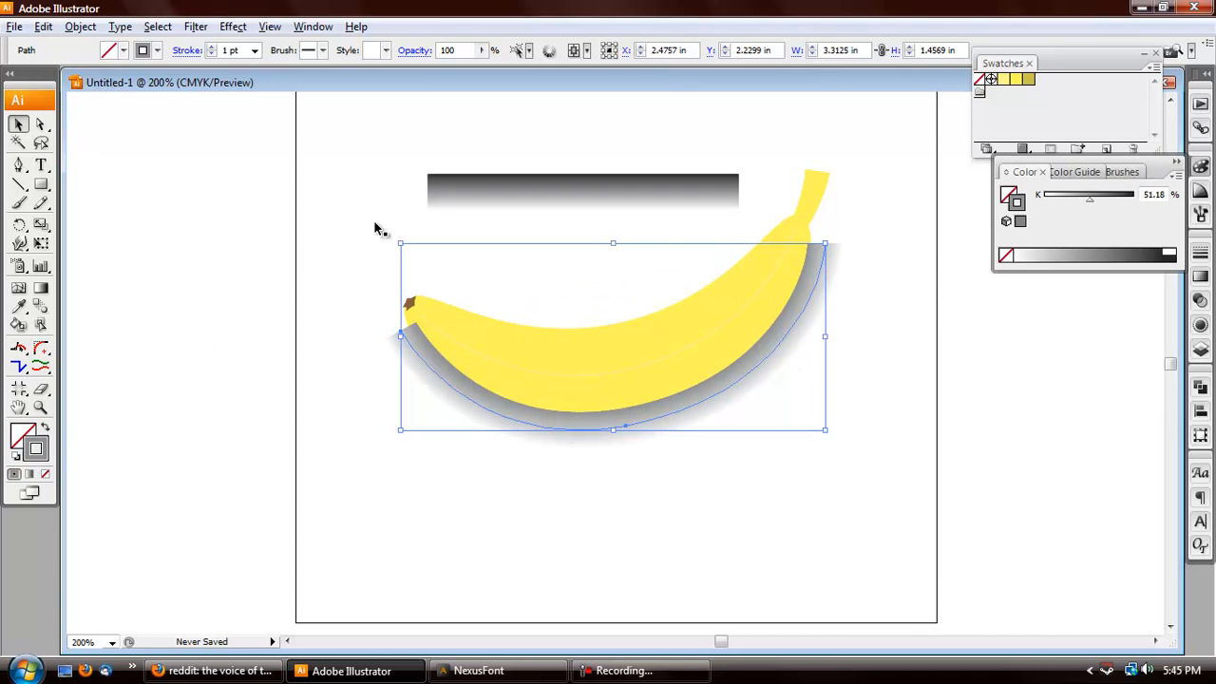
pyautogui.click(1029, 82)
pyautogui.click(717, 474)
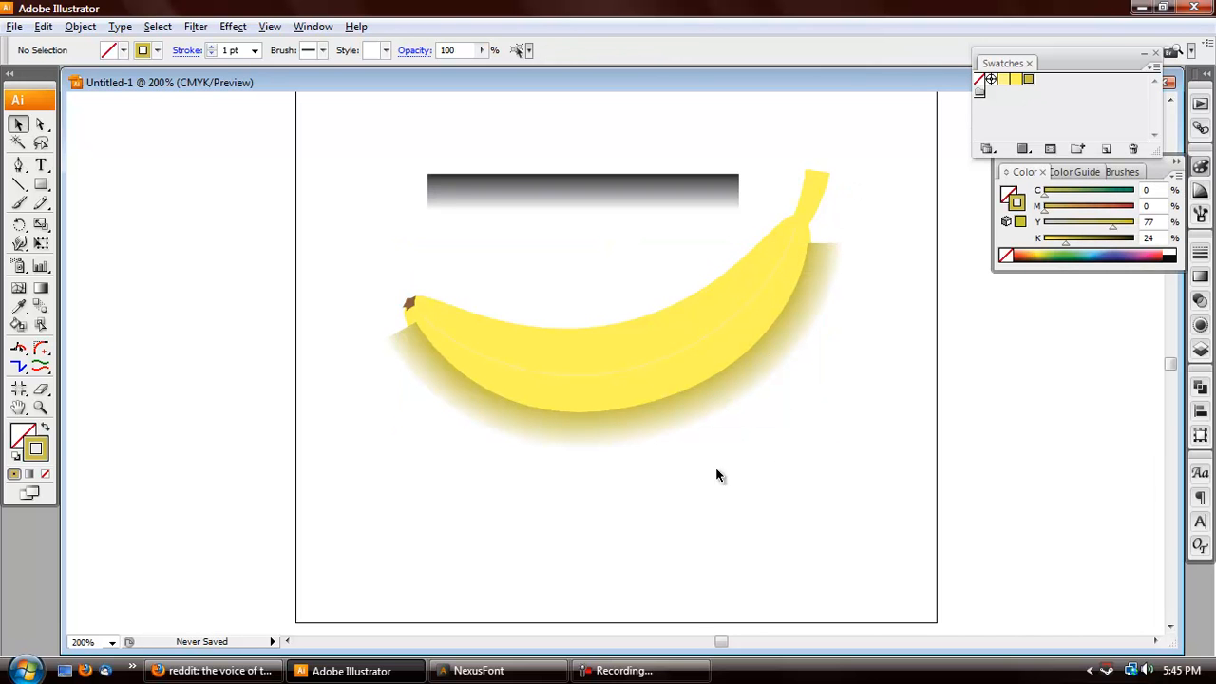
# Duplicate the gradient art brush, reverse the copy's direction to point left, and apply the change to the existing strokes
pyautogui.click(603, 427)
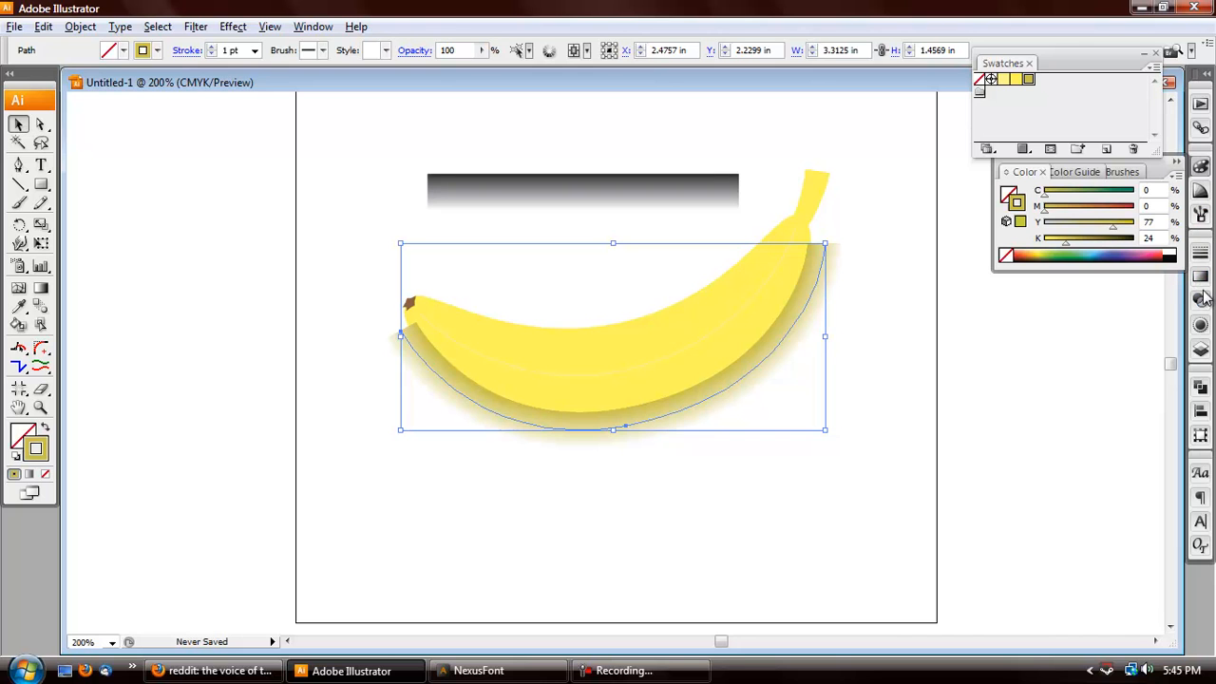
pyautogui.click(1199, 214)
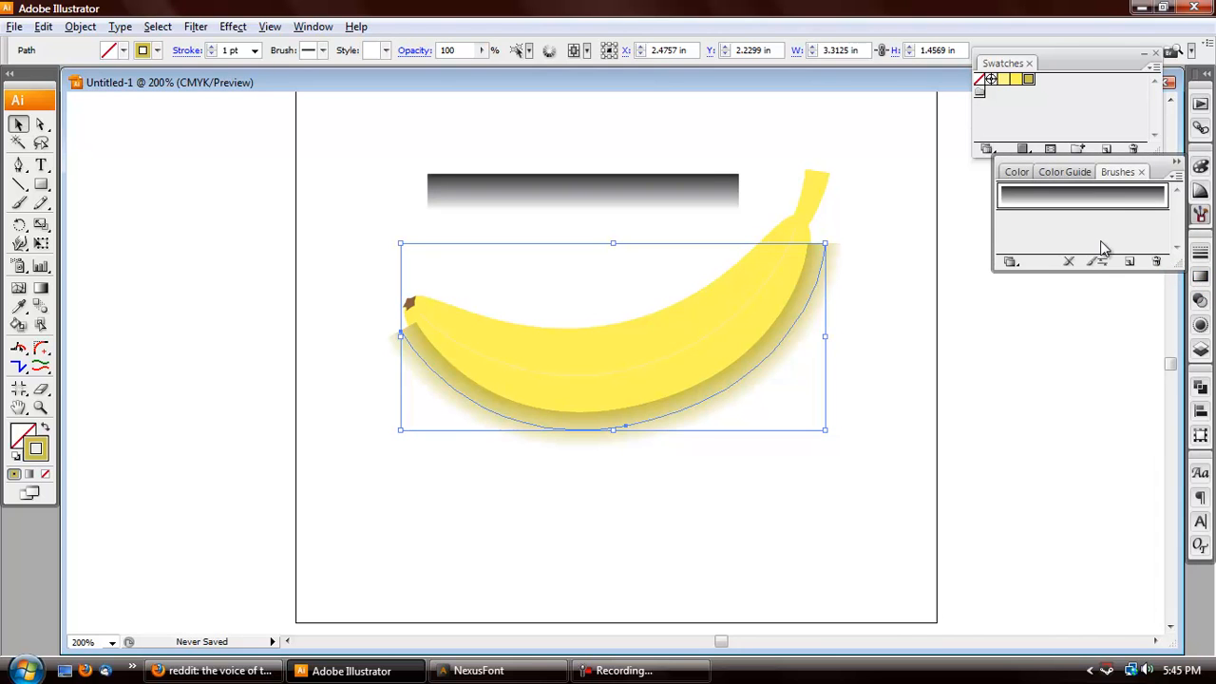
pyautogui.moveTo(1130, 215); pyautogui.dragTo(1130, 261)
pyautogui.doubleClick(1120, 228)
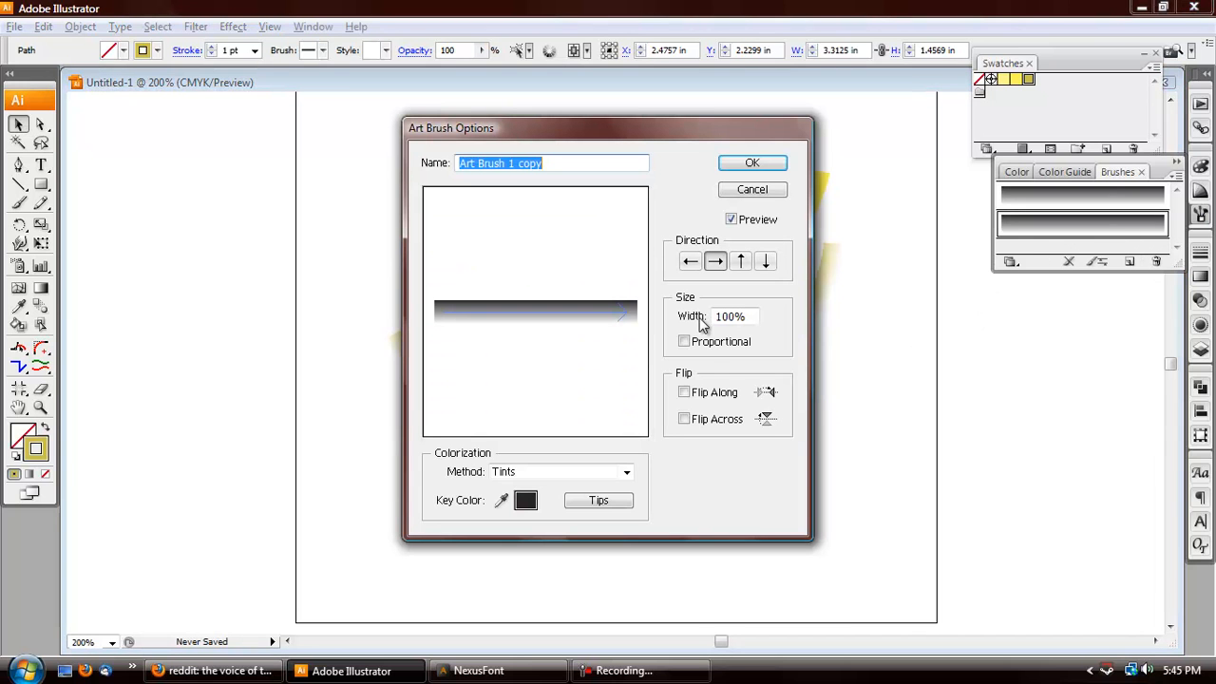
pyautogui.click(691, 262)
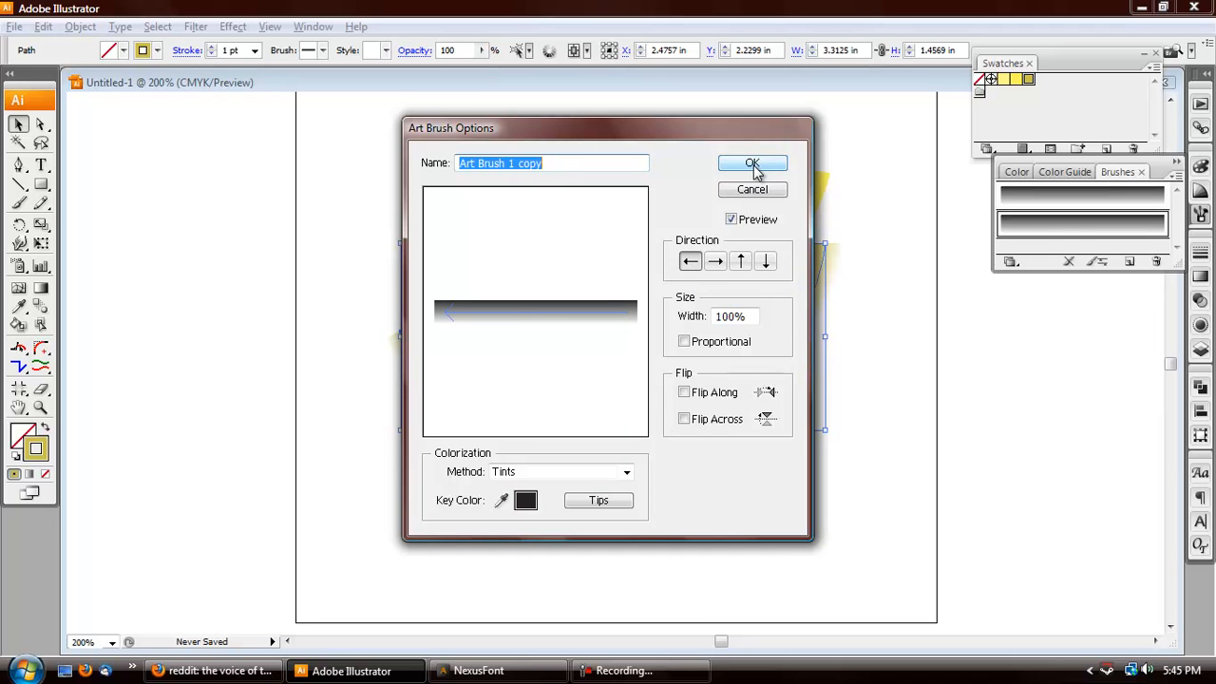
pyautogui.click(752, 165)
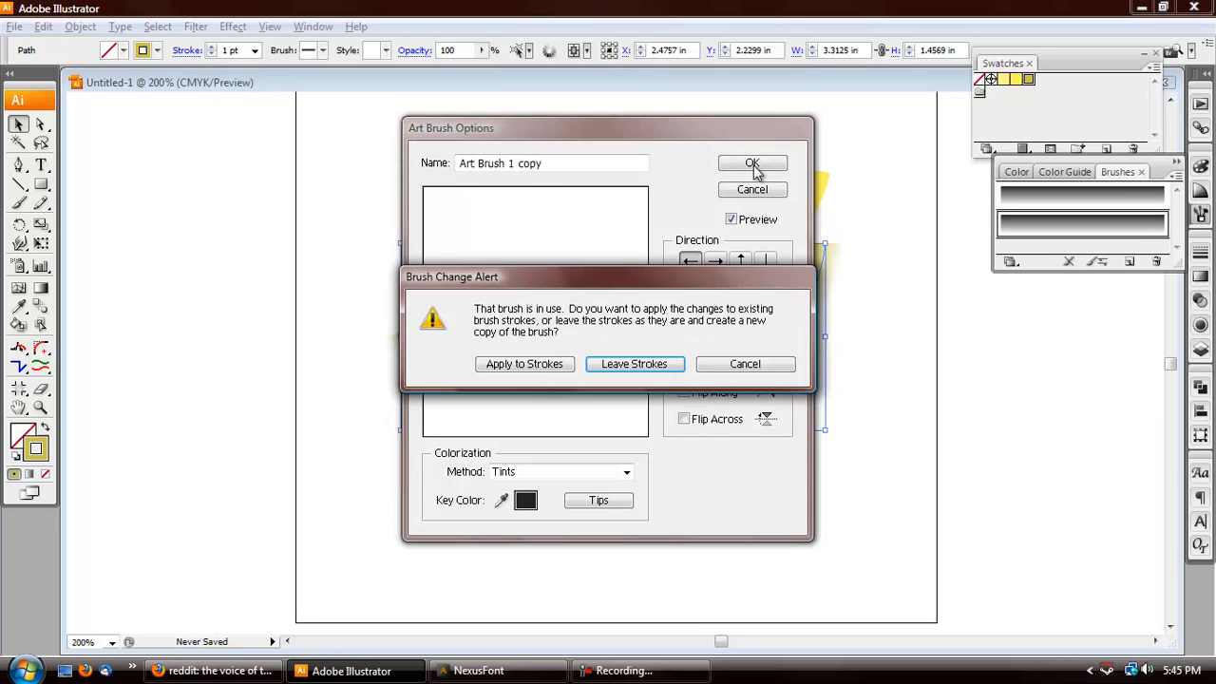
pyautogui.click(505, 369)
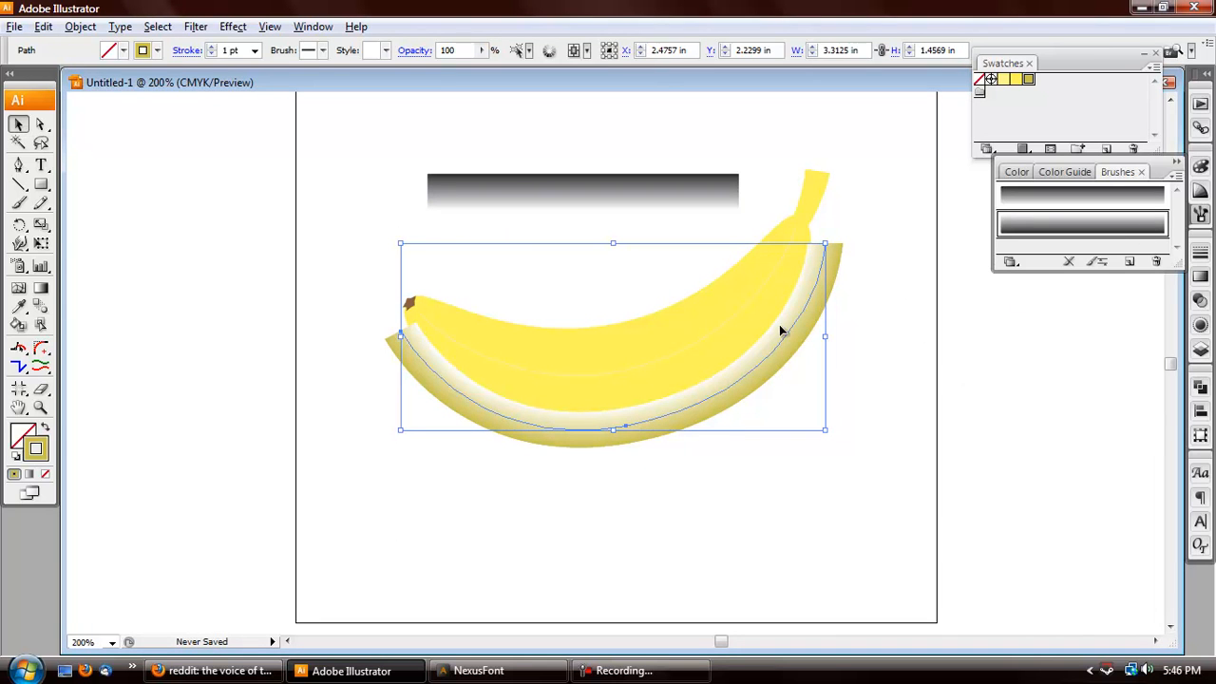
# Set the brushed shading curve's blending mode to Multiply
pyautogui.click(1200, 299)
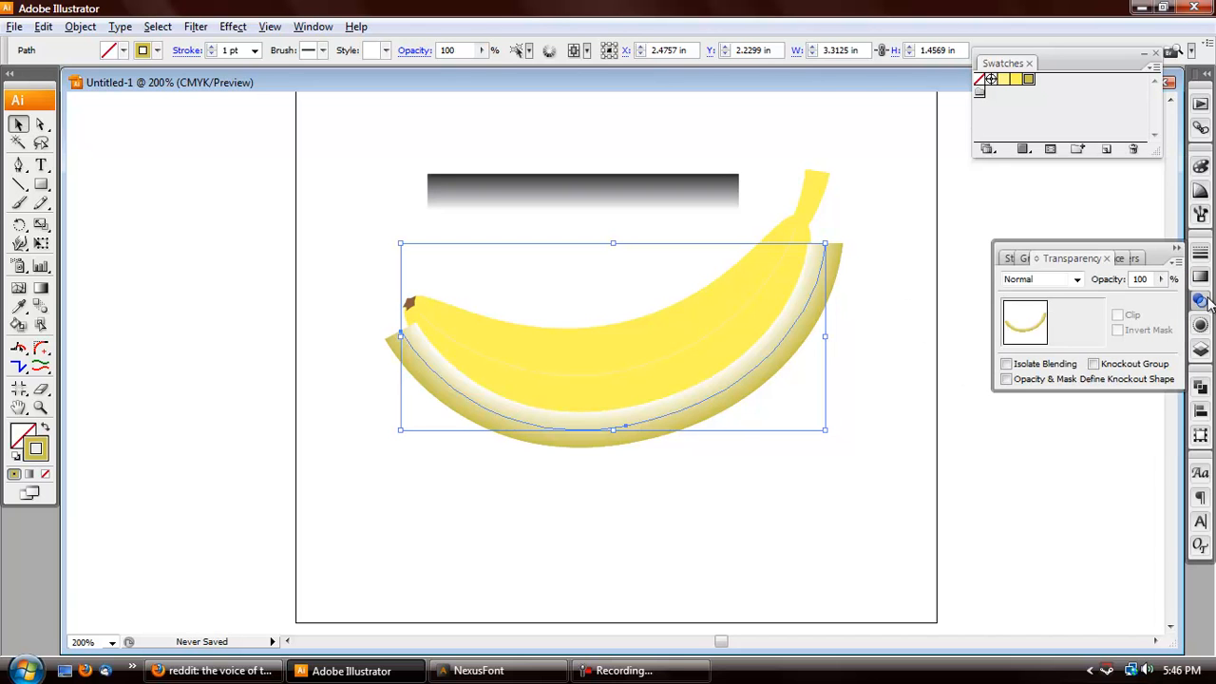
pyautogui.click(1045, 281)
pyautogui.click(1024, 332)
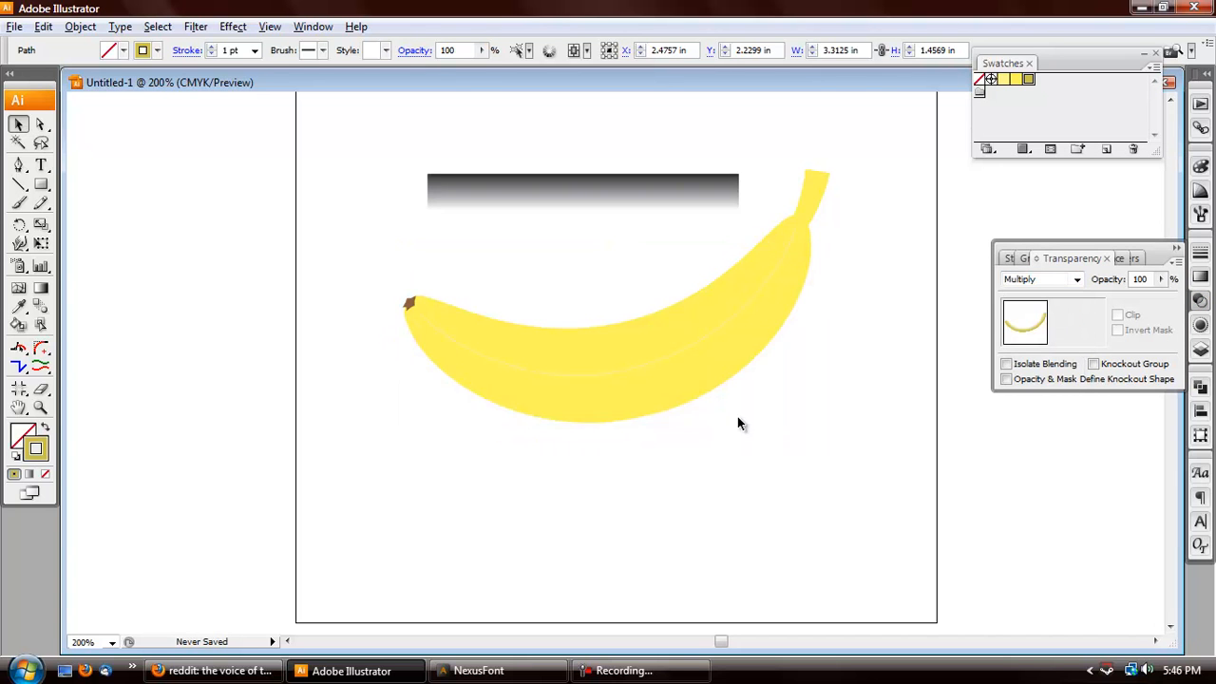
# Move the shading curve up onto the banana's lower edge, to about Y 2.40 in
pyautogui.hotkey('shift', 'Down')
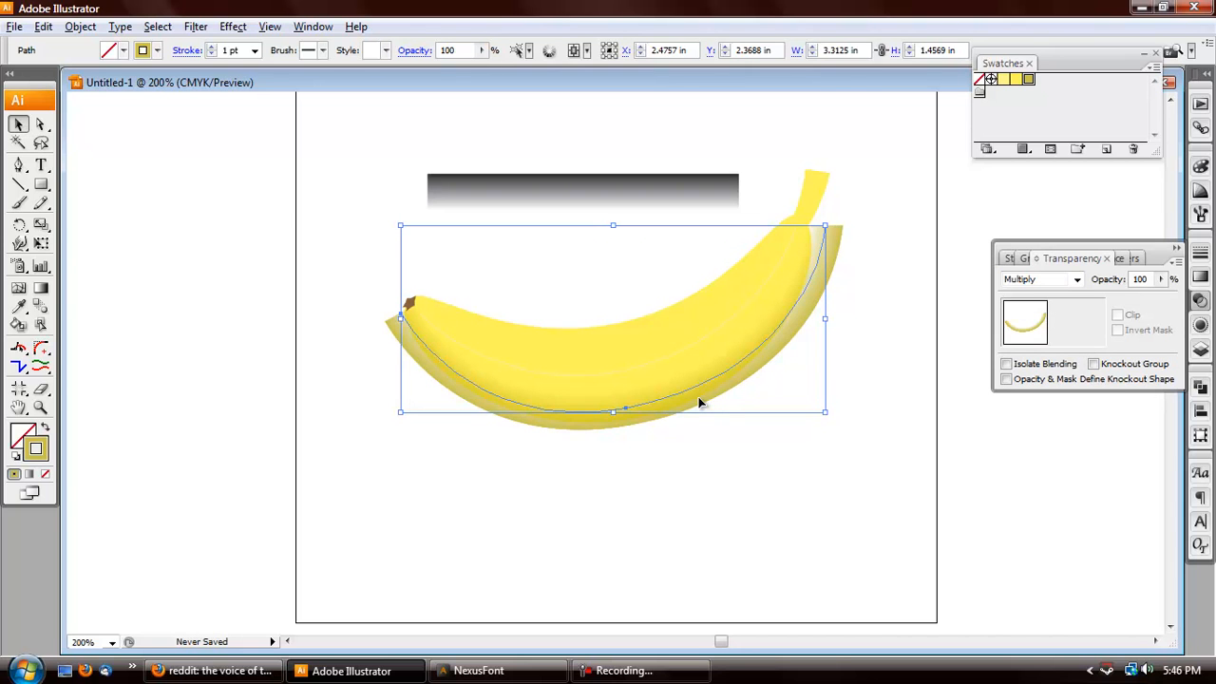
pyautogui.click(205, 350)
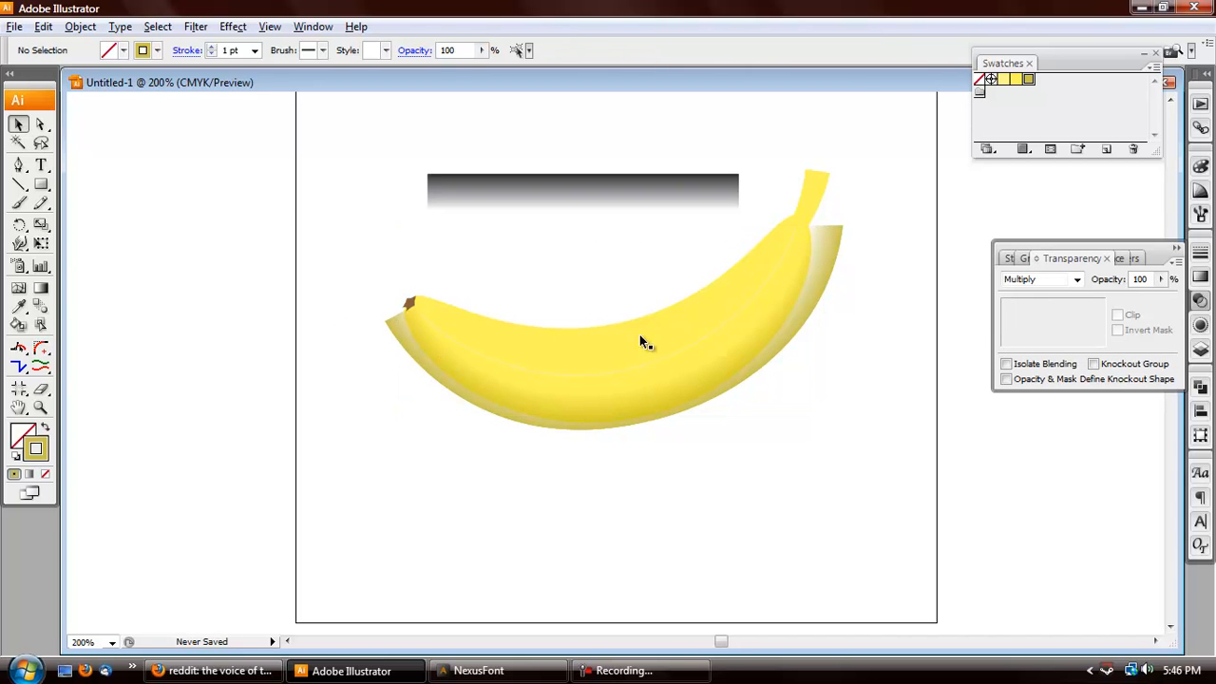
pyautogui.click(784, 346)
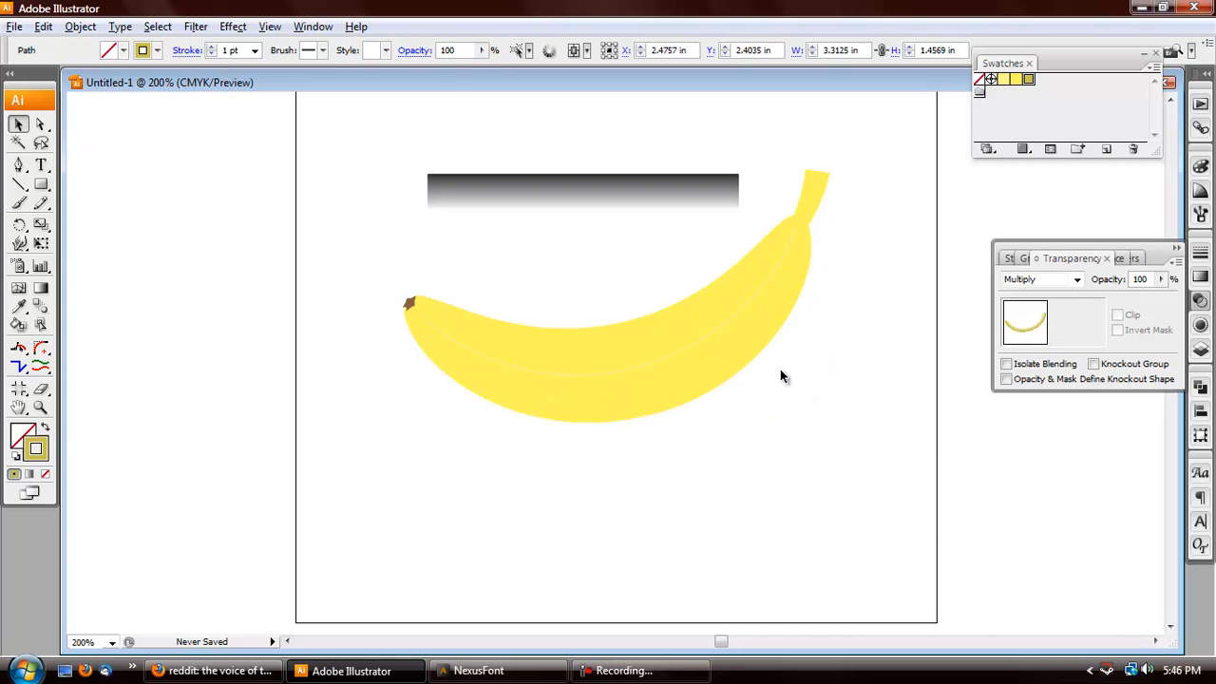
pyautogui.click(750, 466)
pyautogui.click(406, 333)
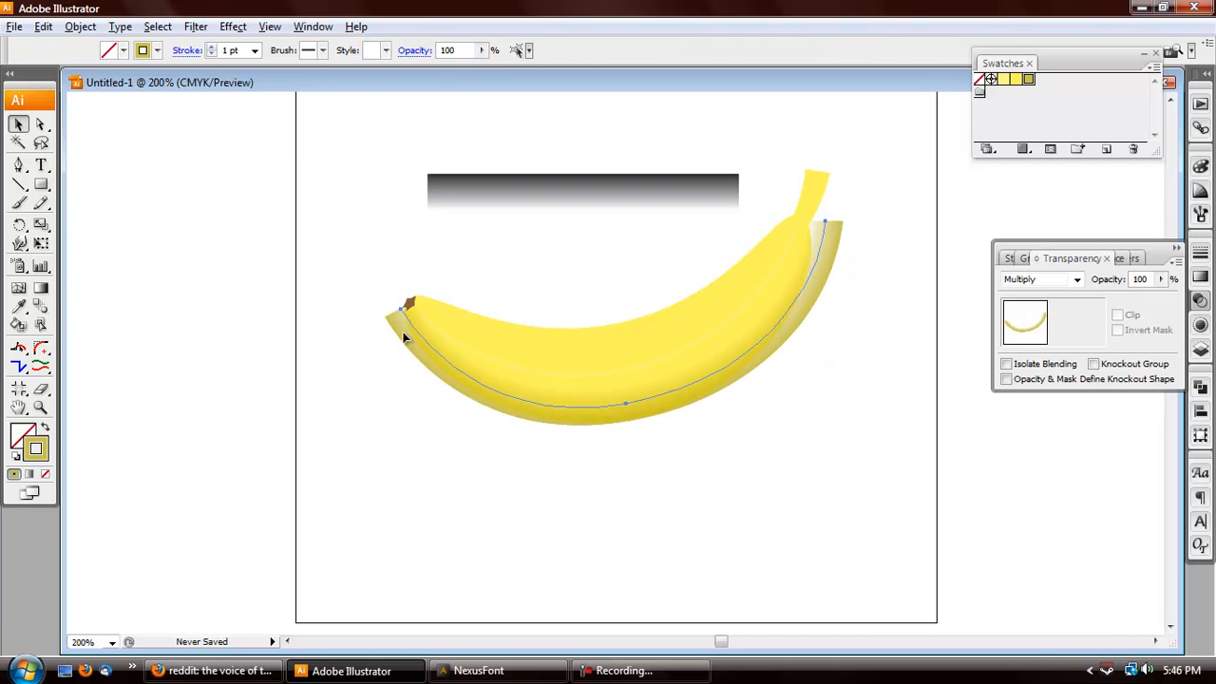
pyautogui.click(548, 437)
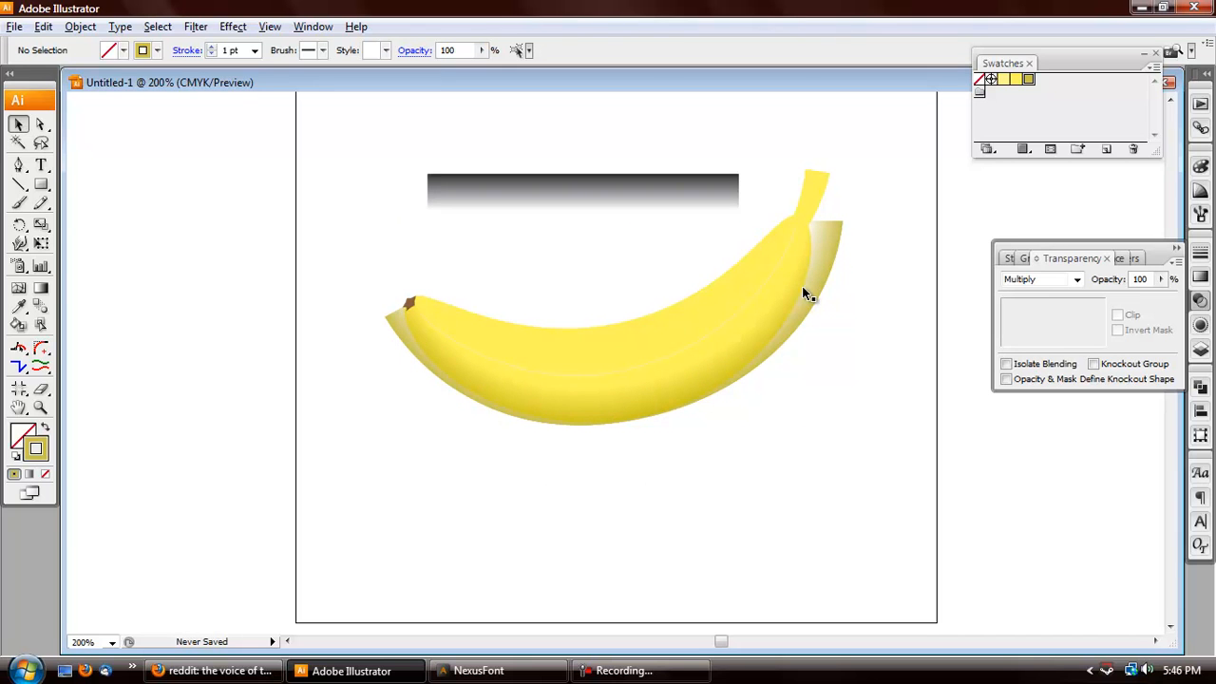
# Duplicate the banana body in place and bring the copy to the front, above the shading curve
pyautogui.click(511, 326)
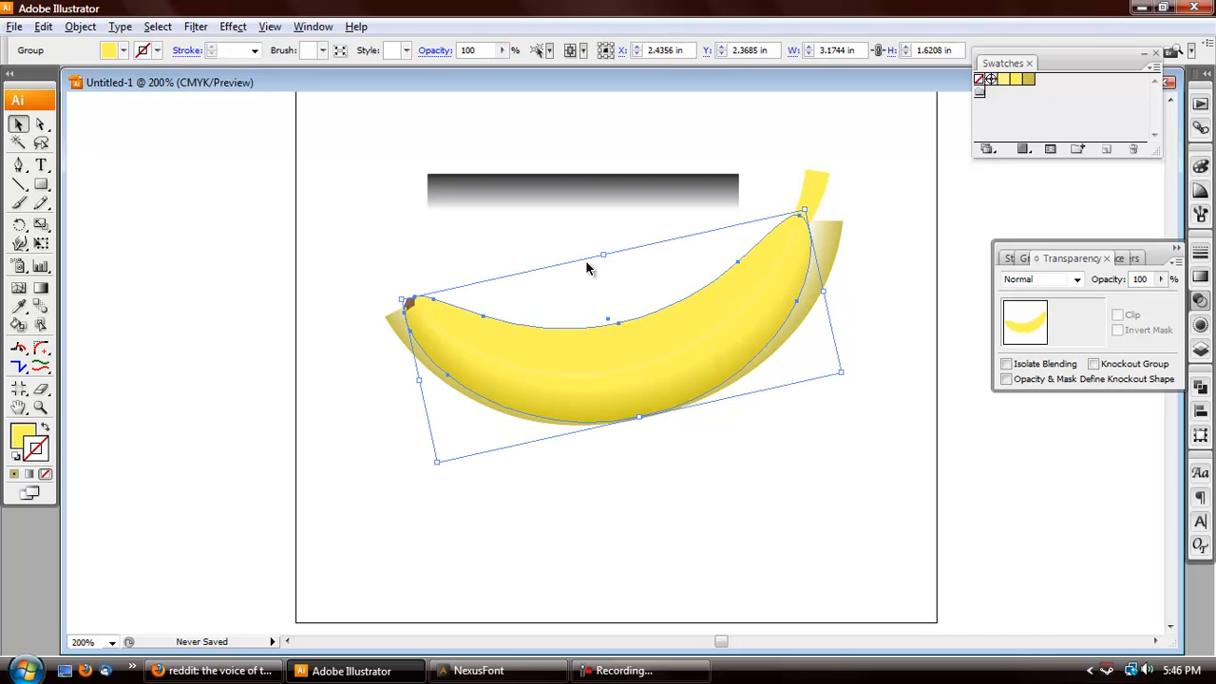
pyautogui.hotkey('ctrl', 'shift', 'b')
pyautogui.hotkey('ctrl', 'shift', 'b')
pyautogui.hotkey('ctrl', 'shift', ']')
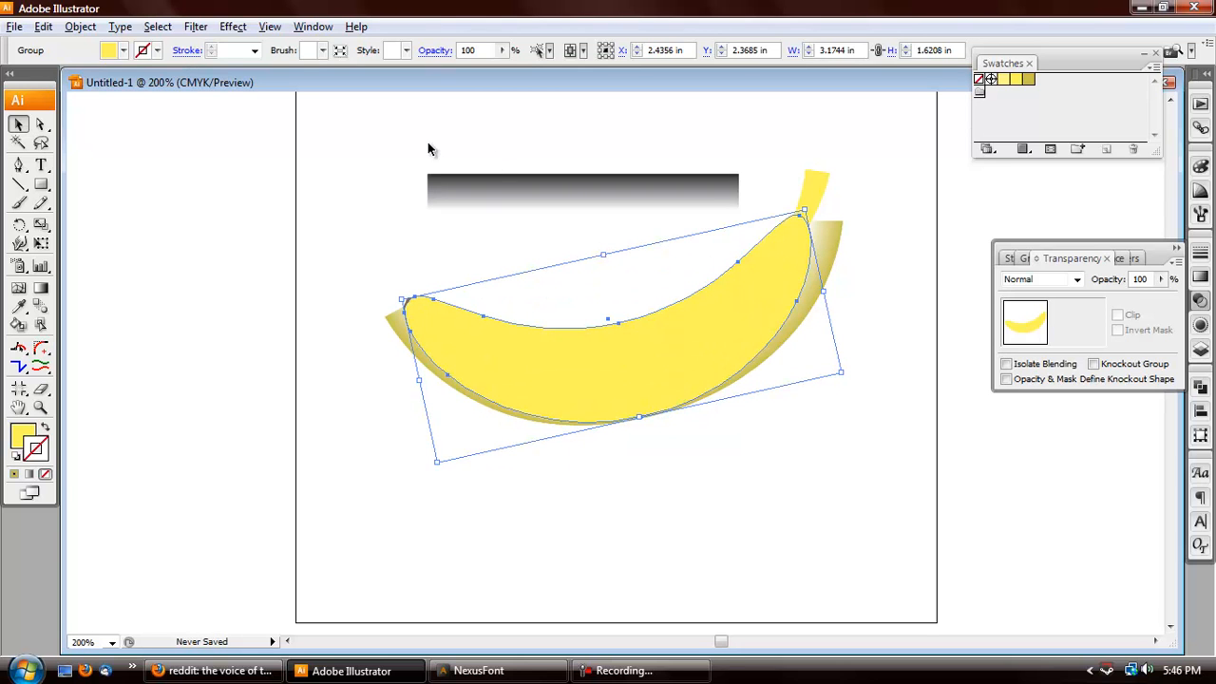
# Fill the front banana copy with a linear white-to-black gradient at 90°, running from white at its lower edge to black at its upper edge
pyautogui.click(1201, 277)
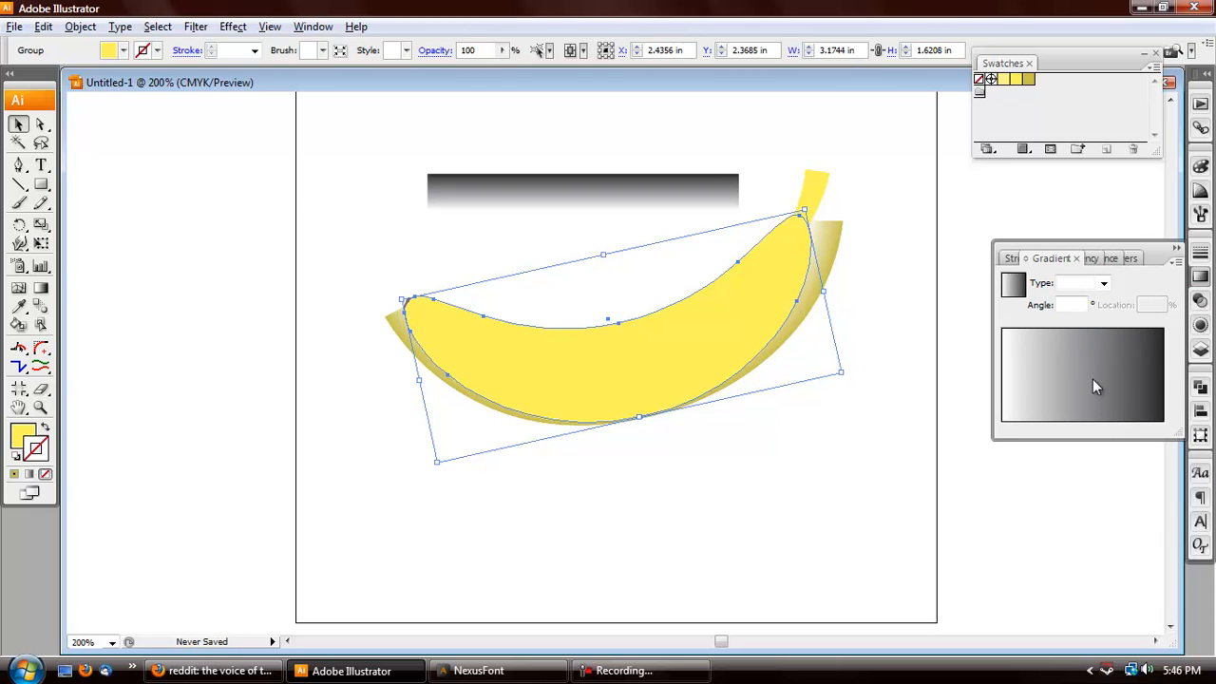
pyautogui.click(1092, 380)
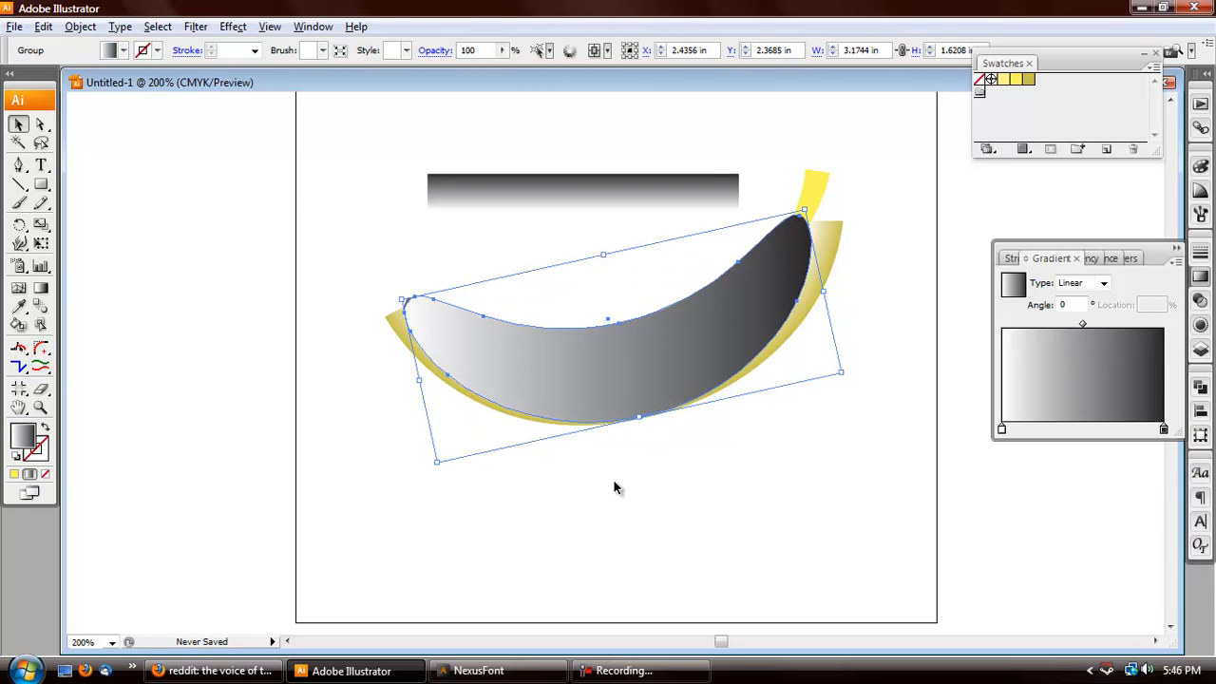
pyautogui.press('g')
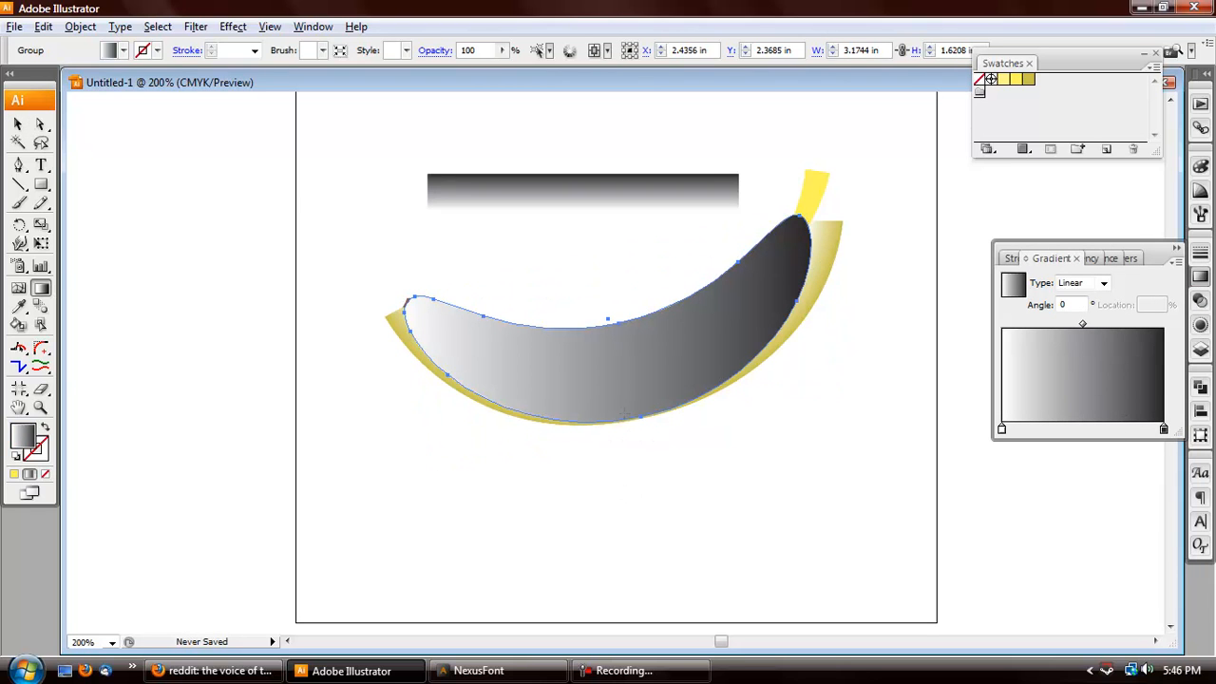
pyautogui.moveTo(617, 421); pyautogui.dragTo(618, 329)
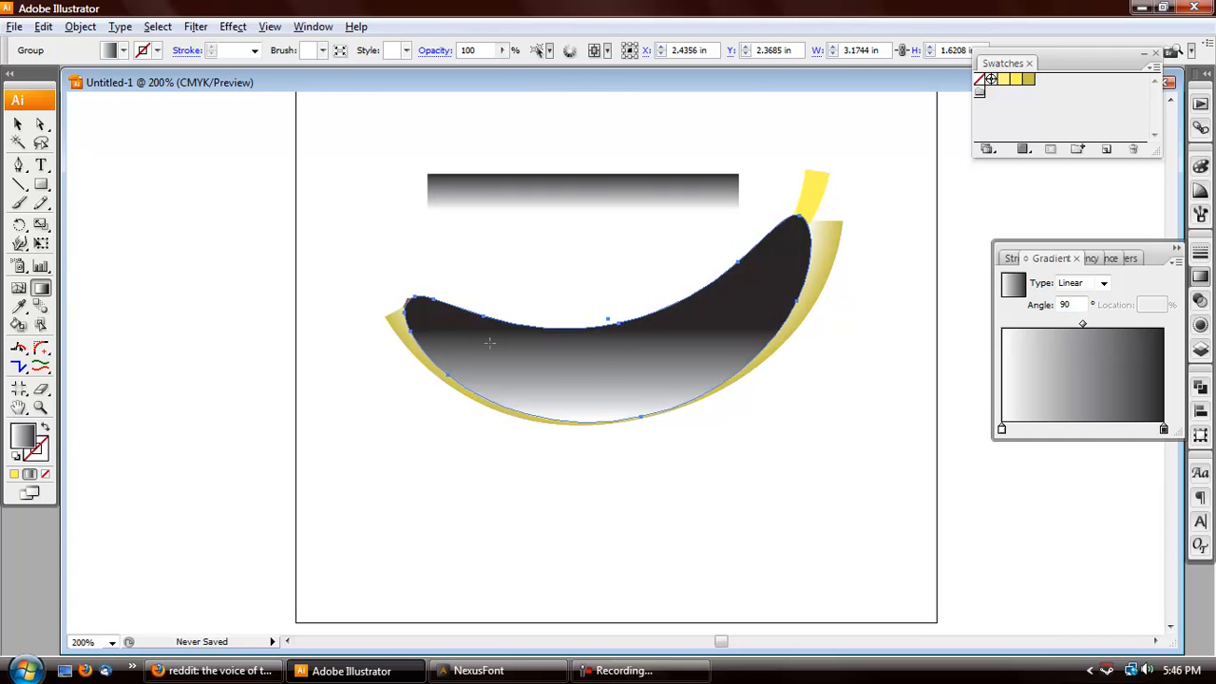
# Make a clipping opacity mask from the gradient-filled banana copy and the shading curve, and deselect the result
pyautogui.click(1095, 258)
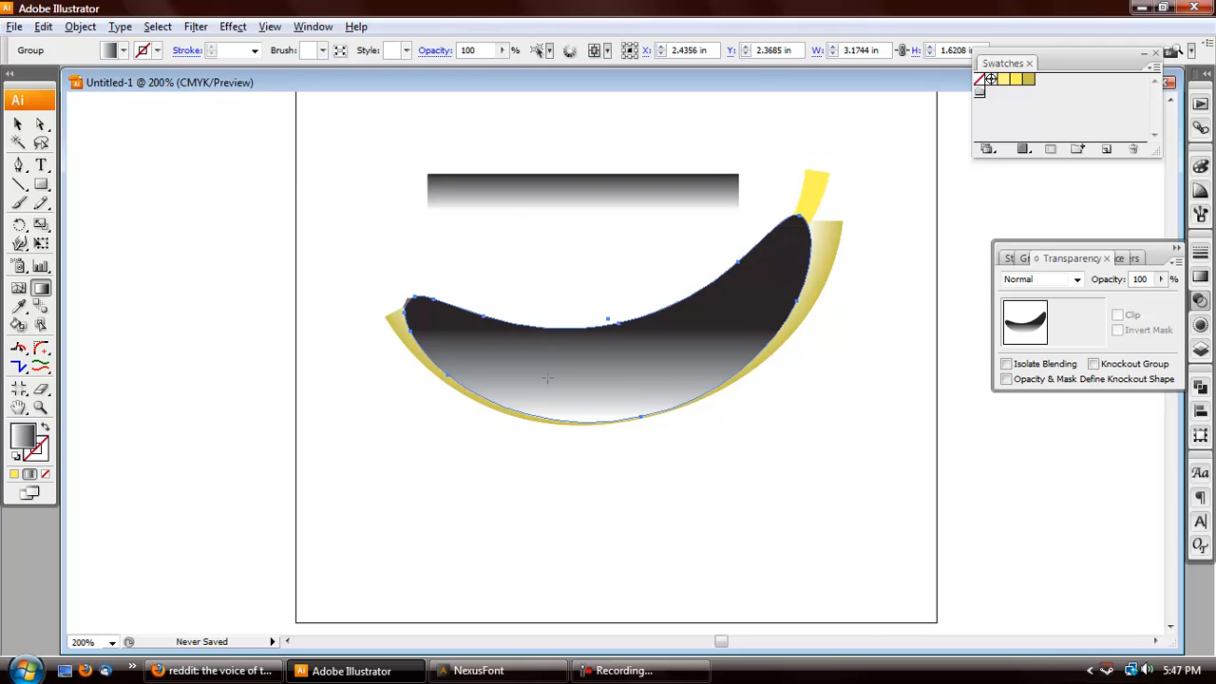
pyautogui.click(17, 125)
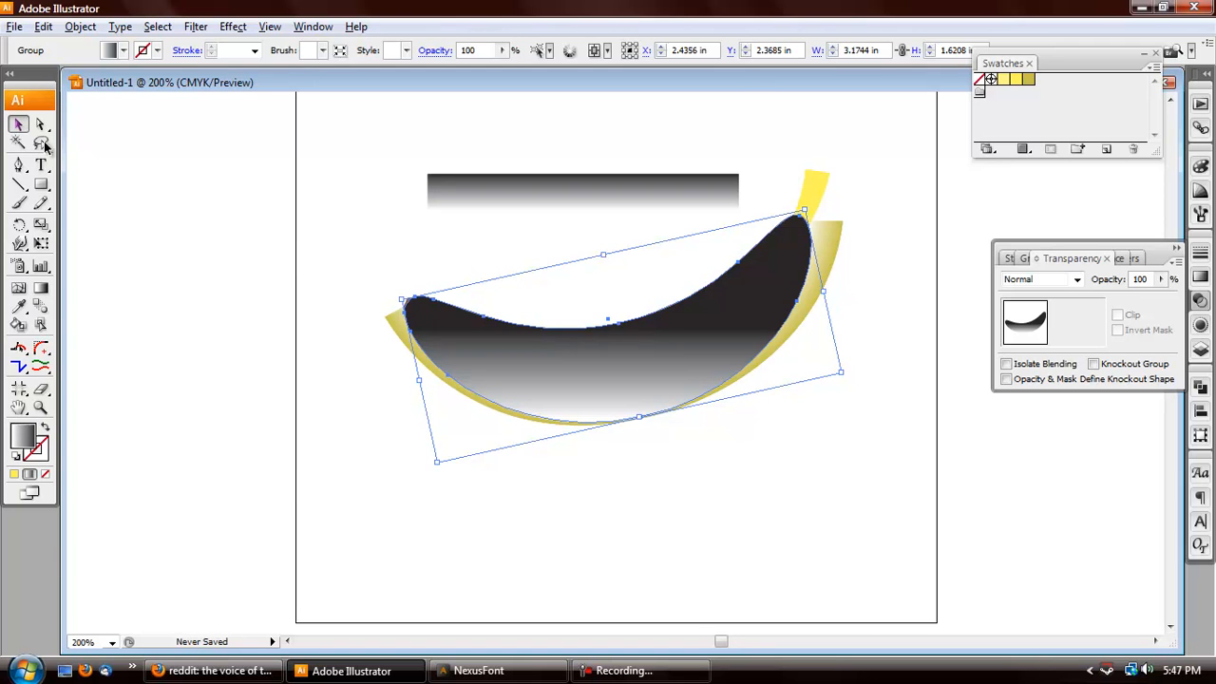
pyautogui.keyDown('shift'); pyautogui.click(827, 252); pyautogui.keyUp('shift')
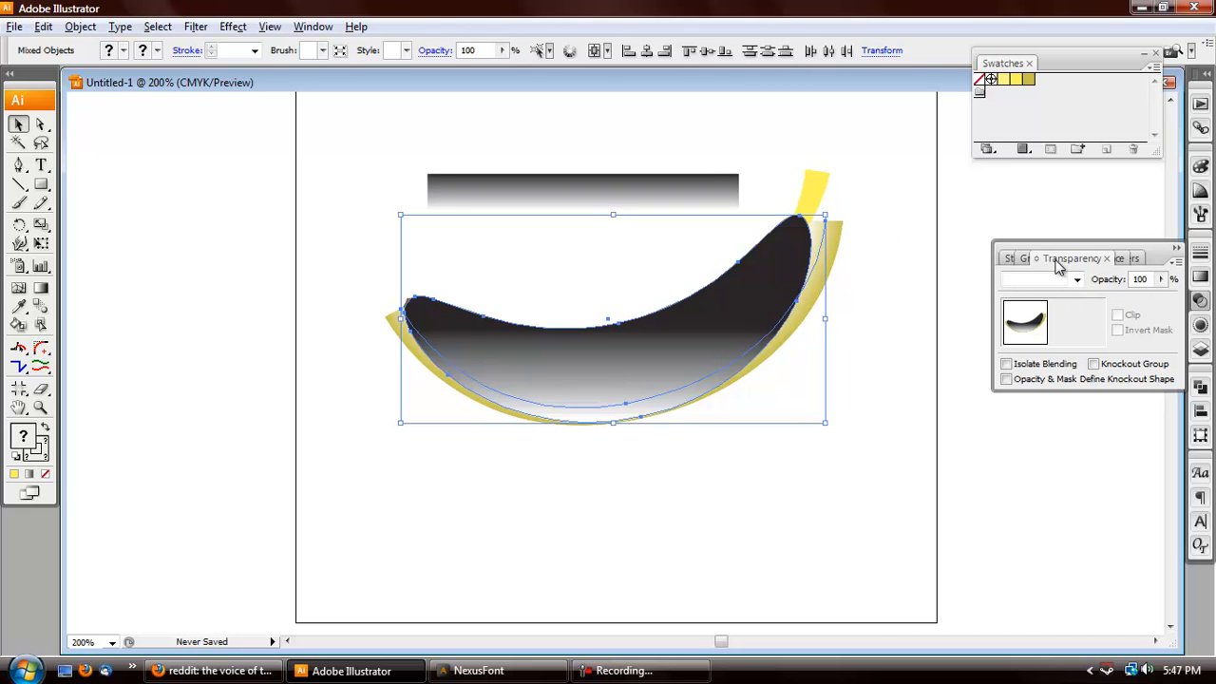
pyautogui.click(1176, 269)
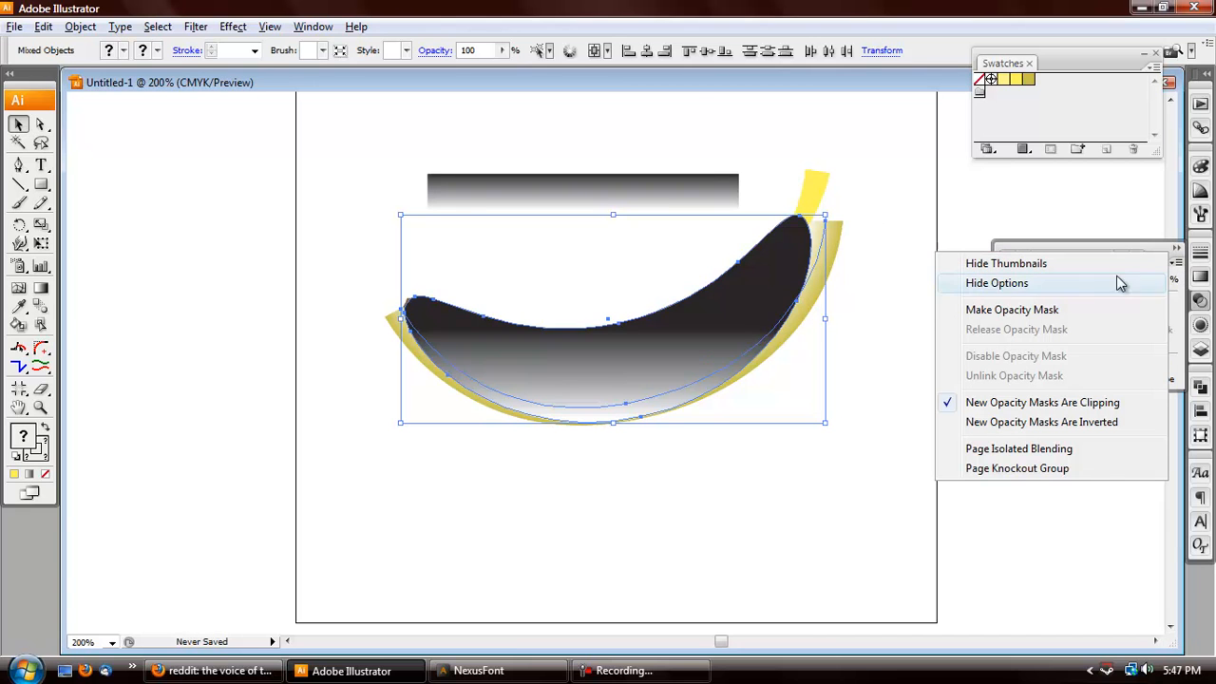
pyautogui.click(1051, 311)
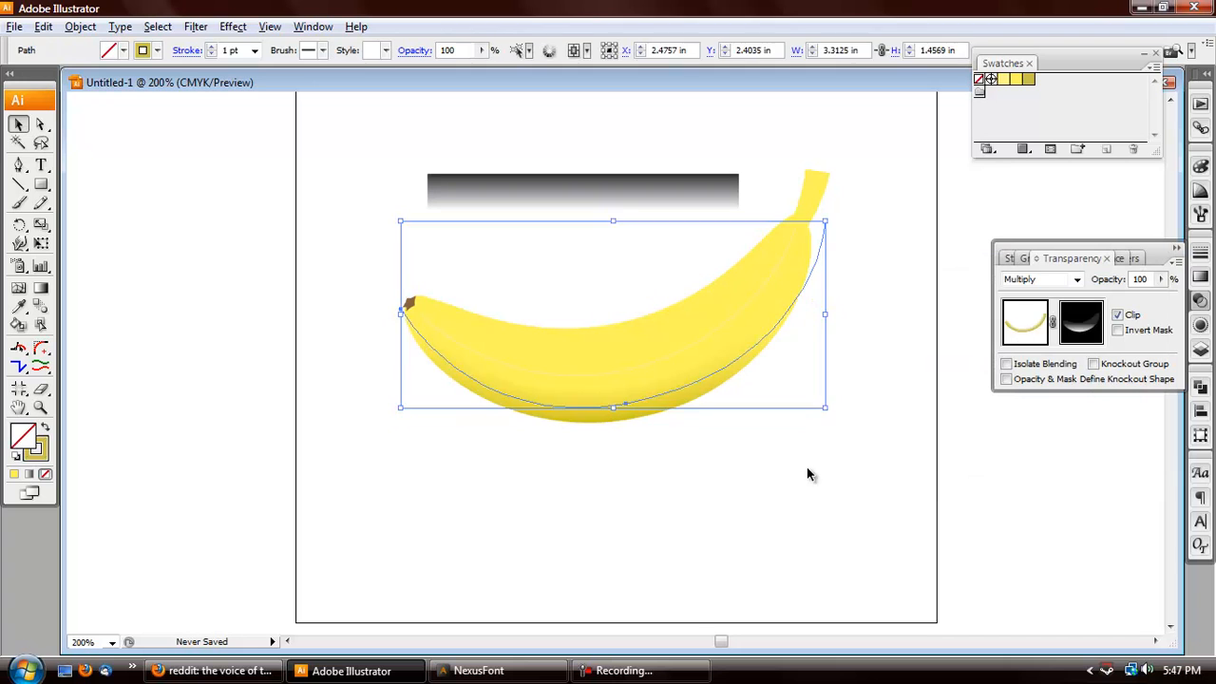
pyautogui.click(722, 470)
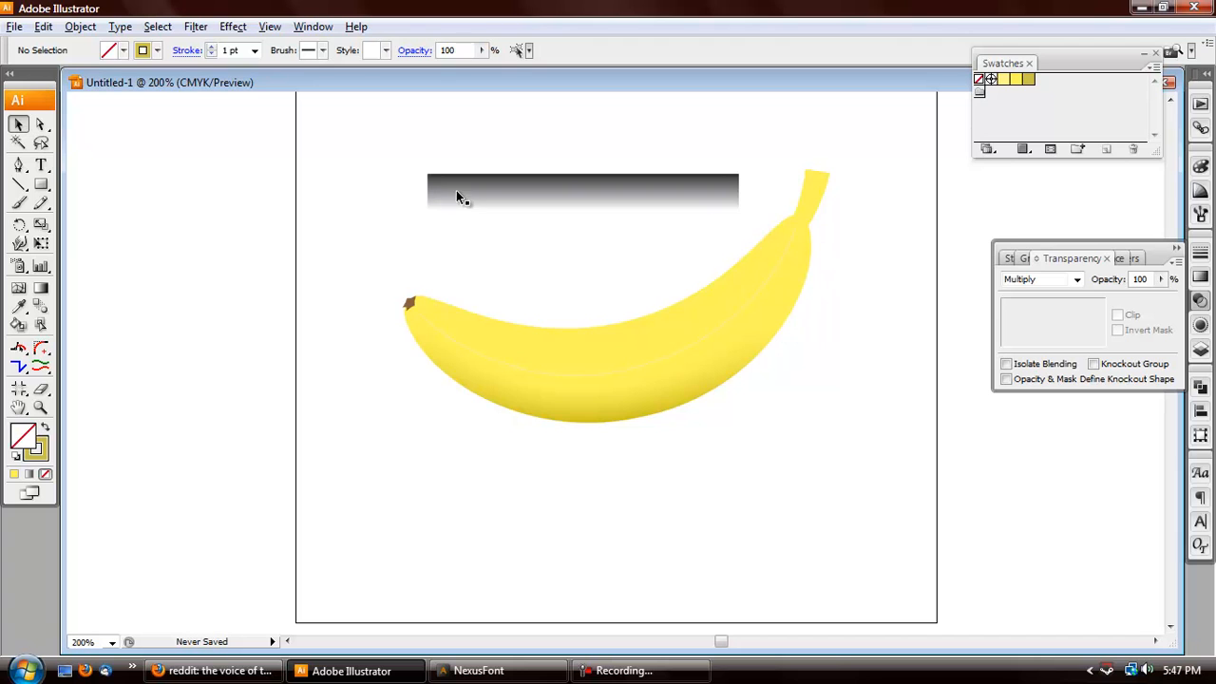
pyautogui.scroll(3, 458, 198)
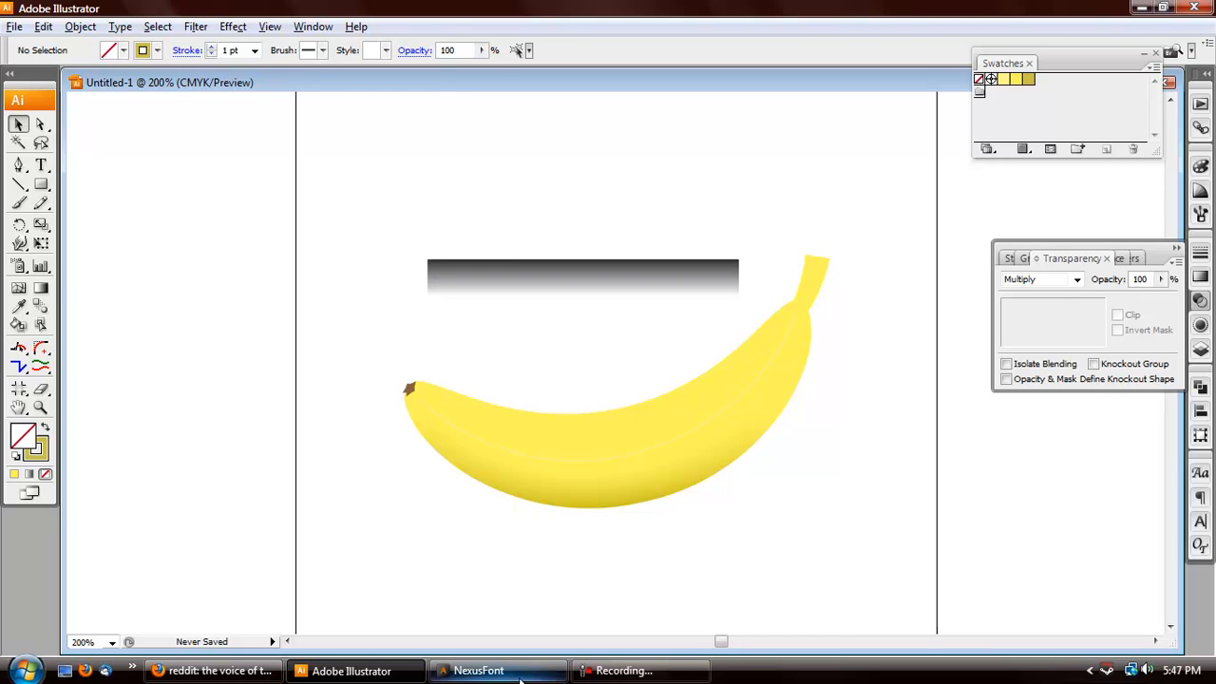
pyautogui.click(608, 673)
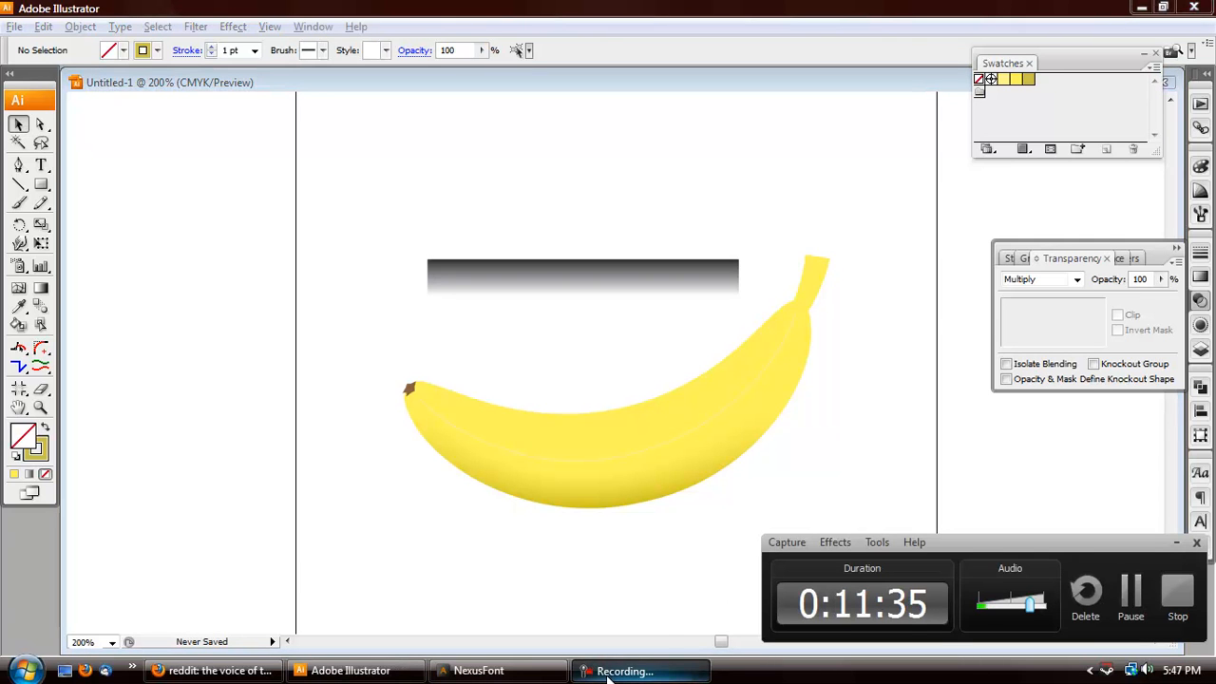